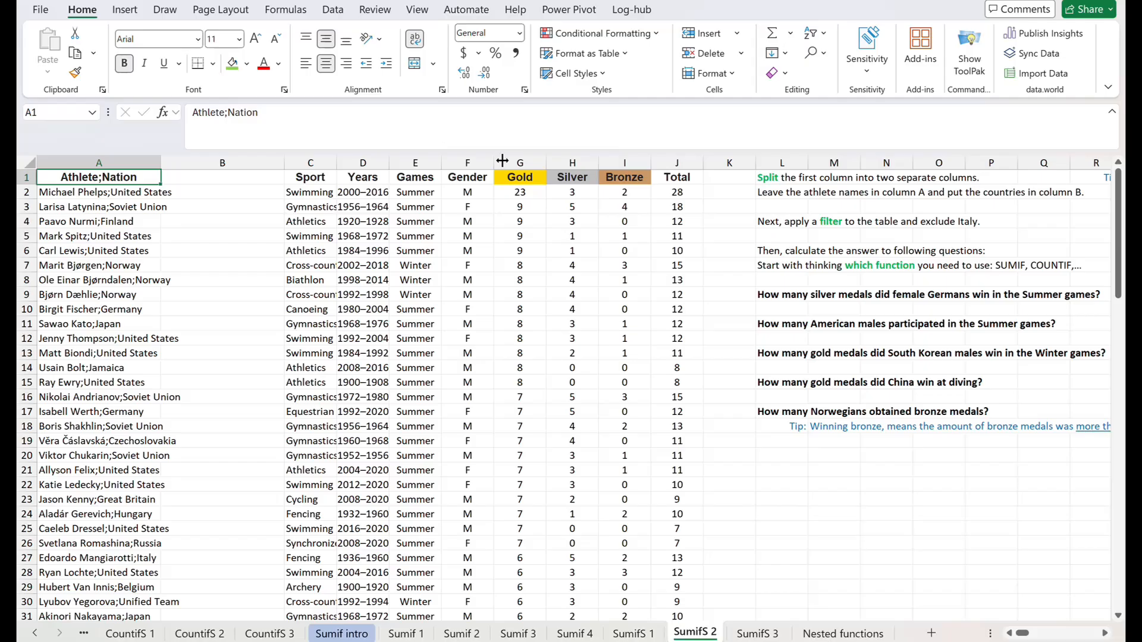
Examine the combined athlete and nation entries in column A, including the header and the rows down to row 13.
{"action": "left_click", "coordinate": [101, 161]}
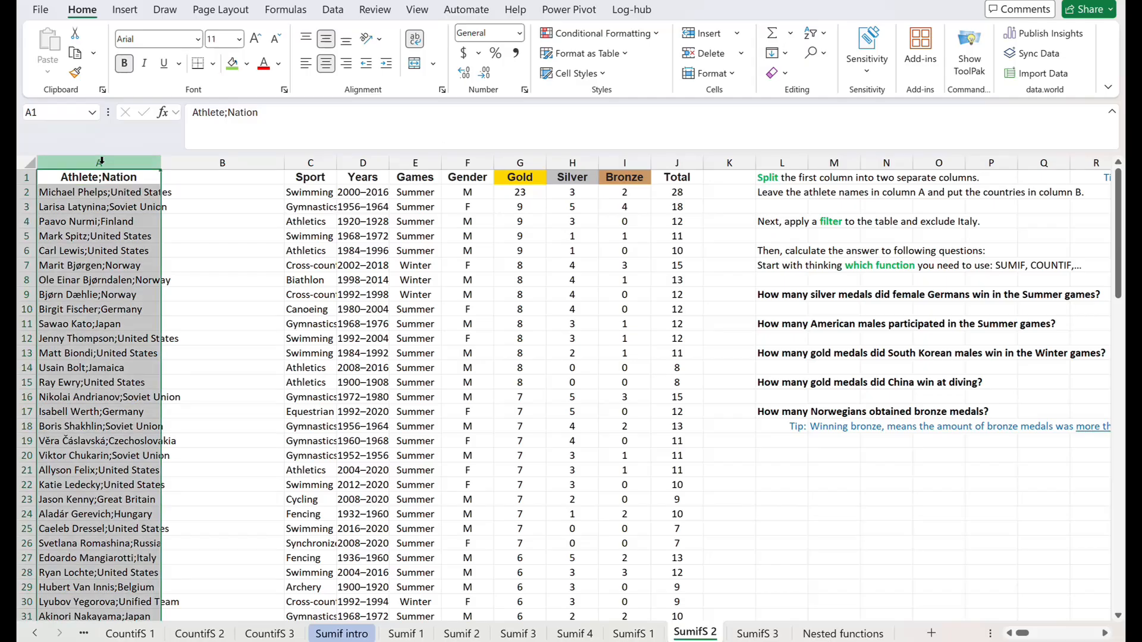
{"action": "left_click", "coordinate": [104, 194]}
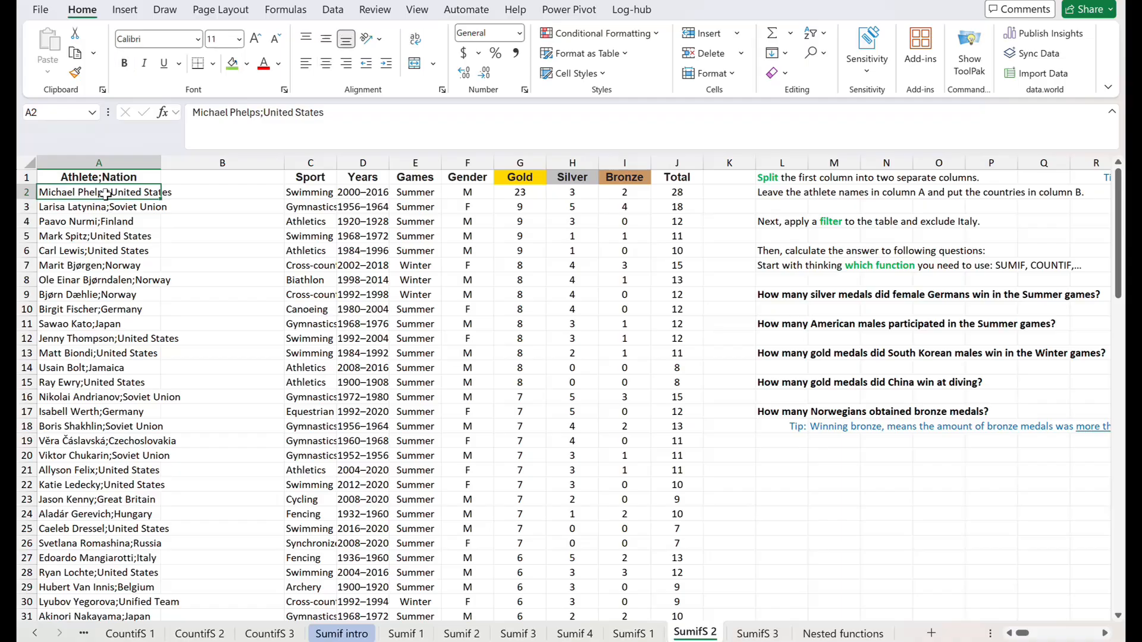
{"action": "key", "text": "Down"}
{"action": "key", "text": "Down"}
{"action": "key", "text": "Down"}
{"action": "key", "text": "Down"}
{"action": "key", "text": "Down"}
{"action": "key", "text": "Down"}
{"action": "key", "text": "Down"}
{"action": "key", "text": "Down"}
{"action": "key", "text": "Down"}
{"action": "key", "text": "Down"}
{"action": "key", "text": "Down"}
{"action": "key", "text": "Down"}
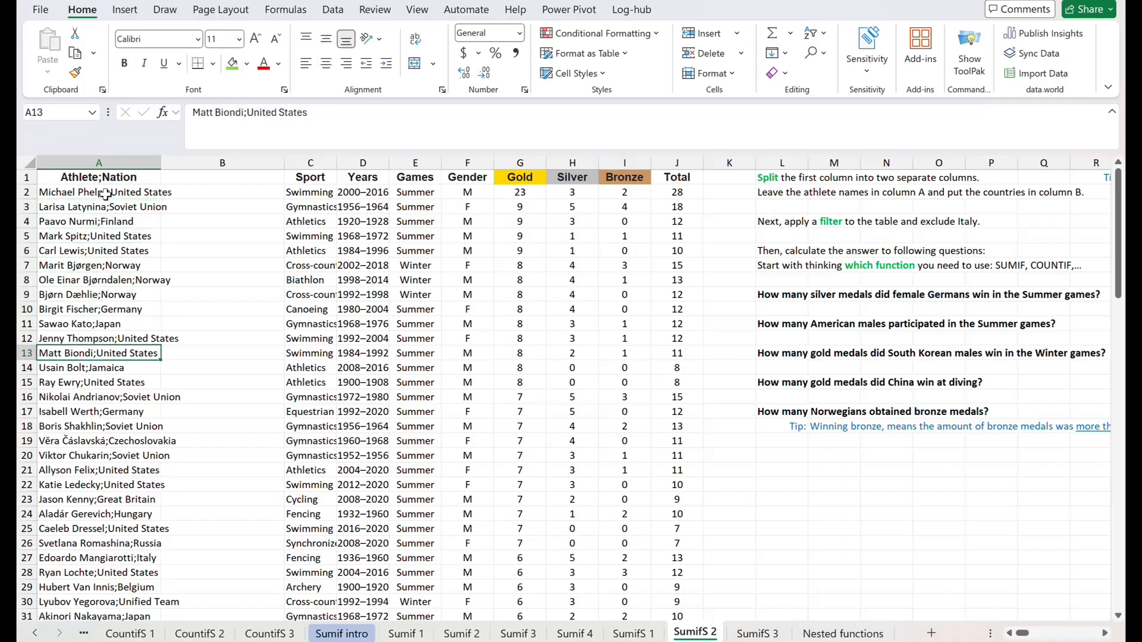
{"action": "key", "text": "Up"}
{"action": "key", "text": "Up"}
{"action": "key", "text": "Up"}
{"action": "key", "text": "Up"}
{"action": "key", "text": "Up"}
{"action": "key", "text": "Up"}
{"action": "key", "text": "Up"}
{"action": "key", "text": "Up"}
{"action": "key", "text": "Up"}
{"action": "key", "text": "Up"}
{"action": "key", "text": "Up"}
{"action": "key", "text": "Up"}
{"action": "key", "text": "Up"}
{"action": "key", "text": "Down"}
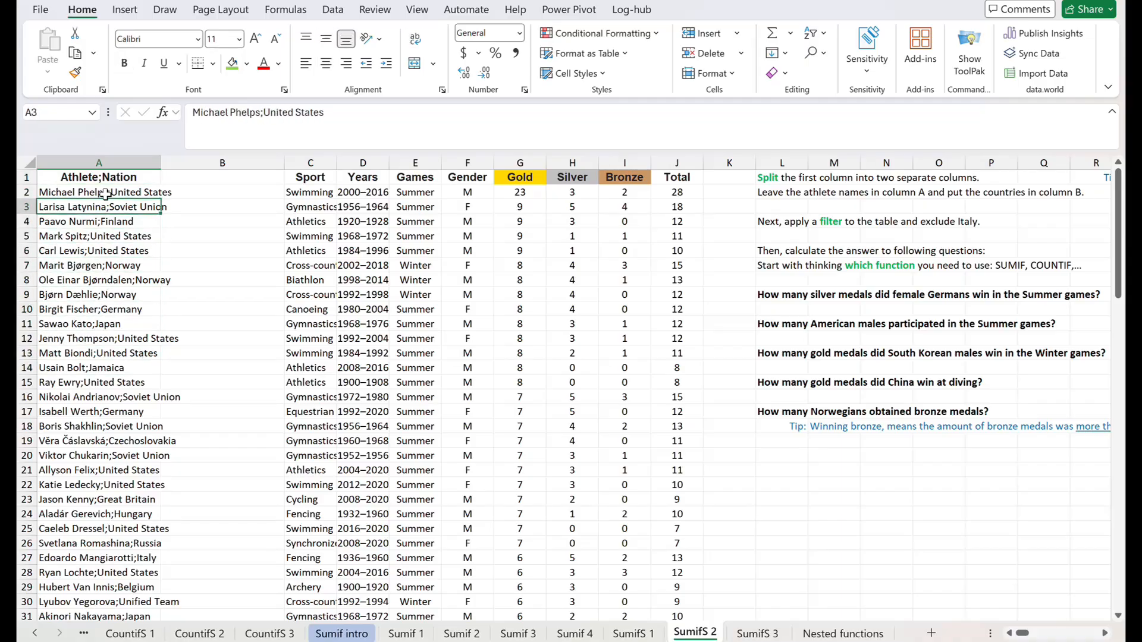
{"action": "key", "text": "Down"}
{"action": "left_click", "coordinate": [113, 163]}
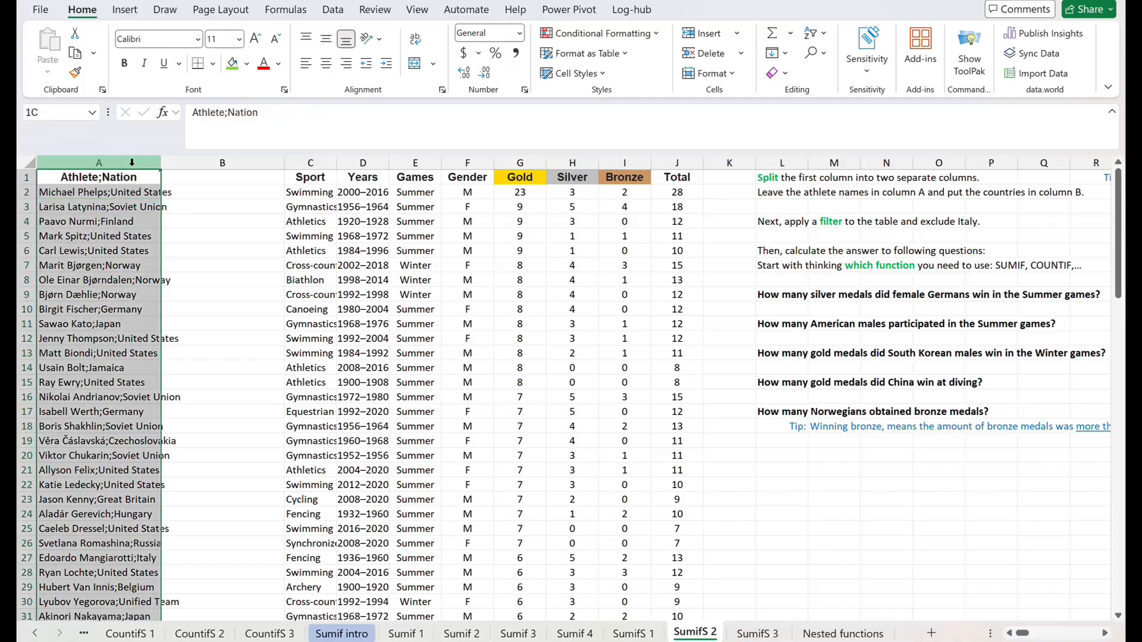
{"action": "left_click", "coordinate": [213, 162]}
{"action": "left_click", "coordinate": [143, 158]}
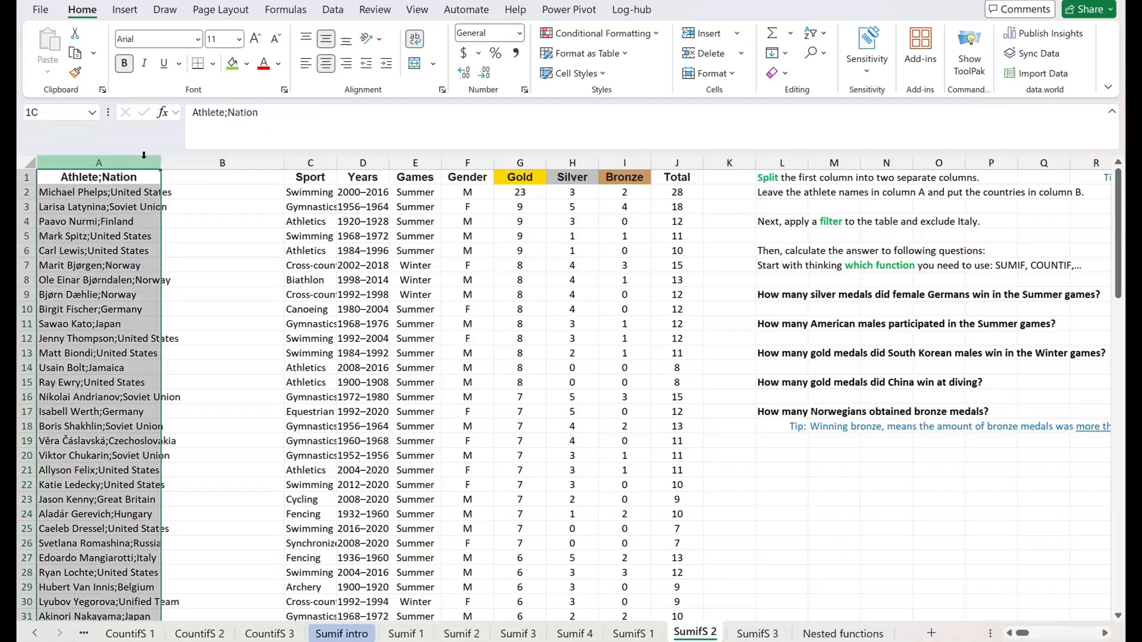
{"action": "left_click", "coordinate": [128, 176]}
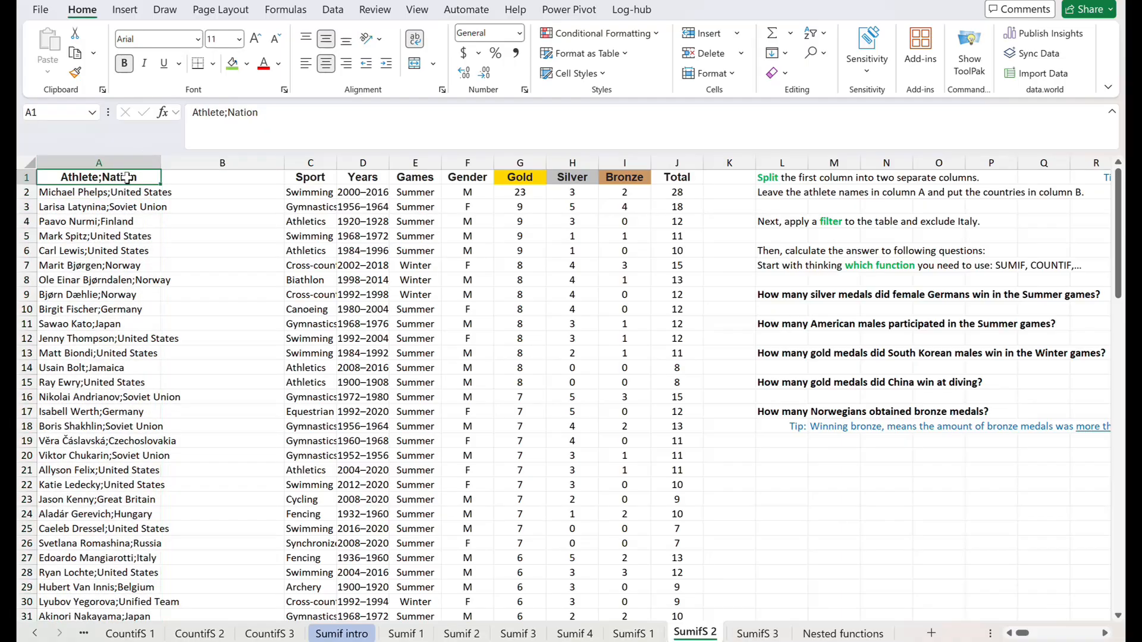
{"action": "left_click", "coordinate": [125, 194]}
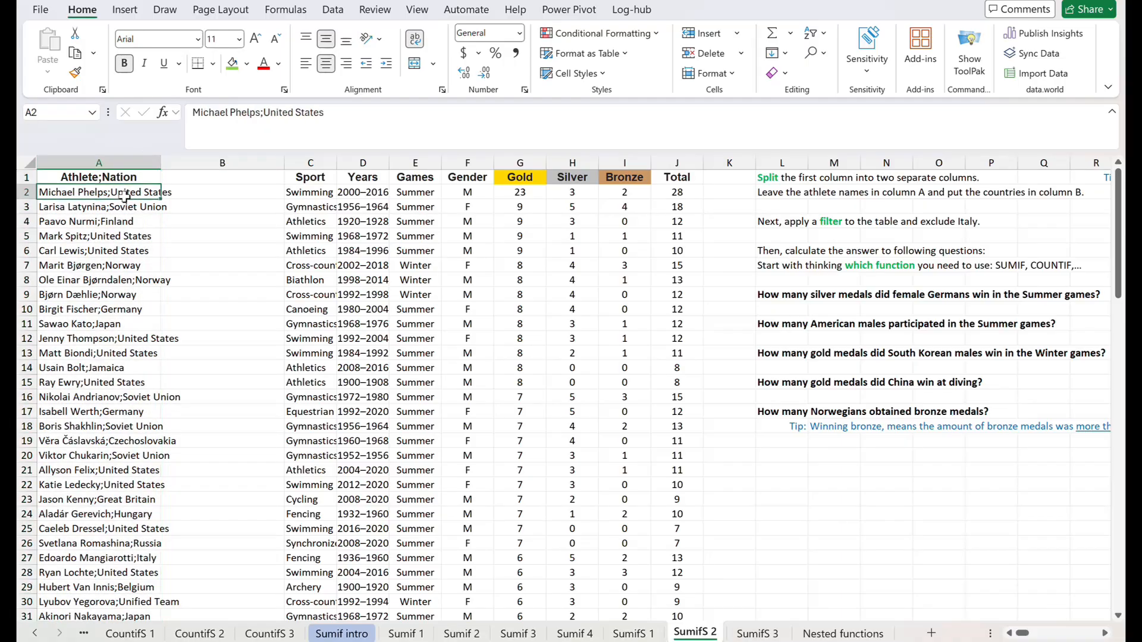
Split column A into separate athlete and nation columns with Text to Columns, using the delimited type and the semicolon delimiter.
{"action": "left_click", "coordinate": [127, 156]}
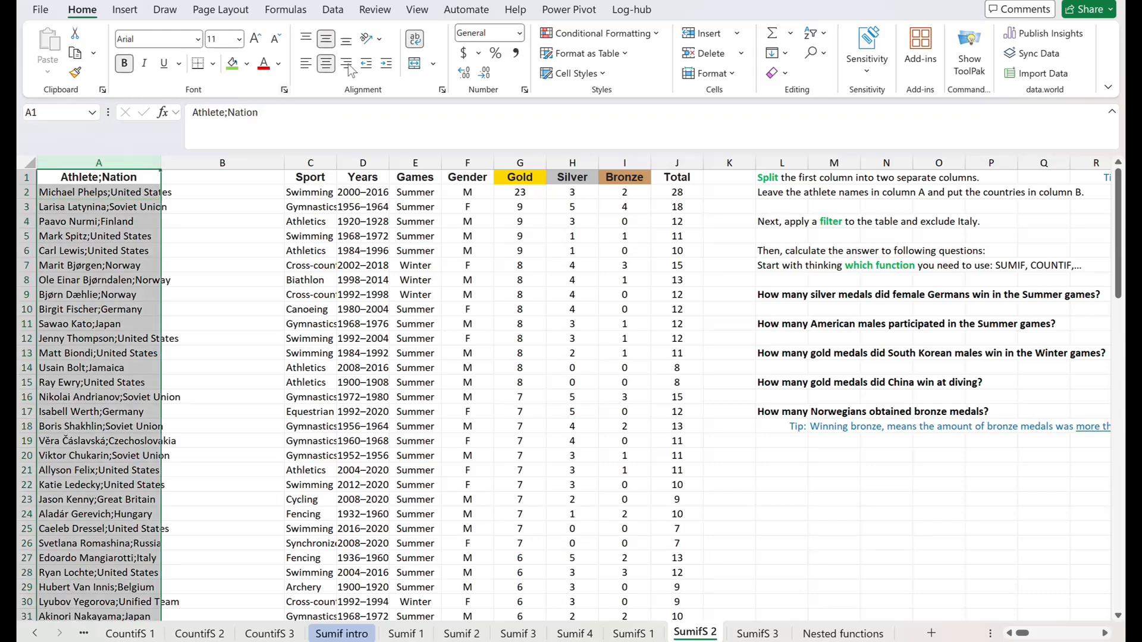
{"action": "left_click", "coordinate": [333, 9]}
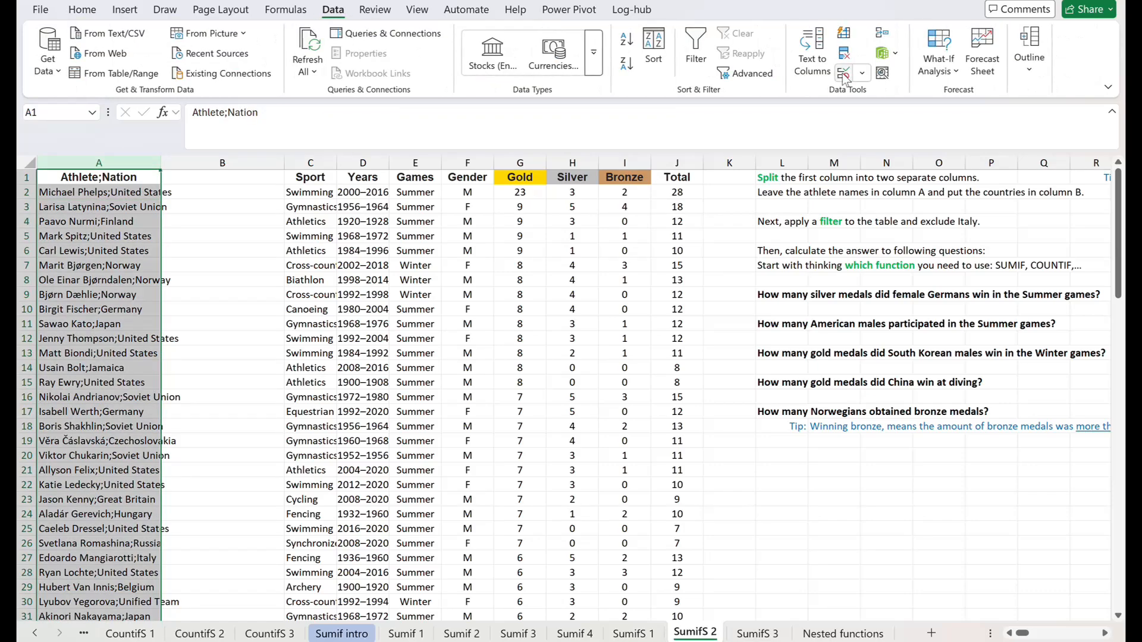
{"action": "left_click", "coordinate": [811, 74]}
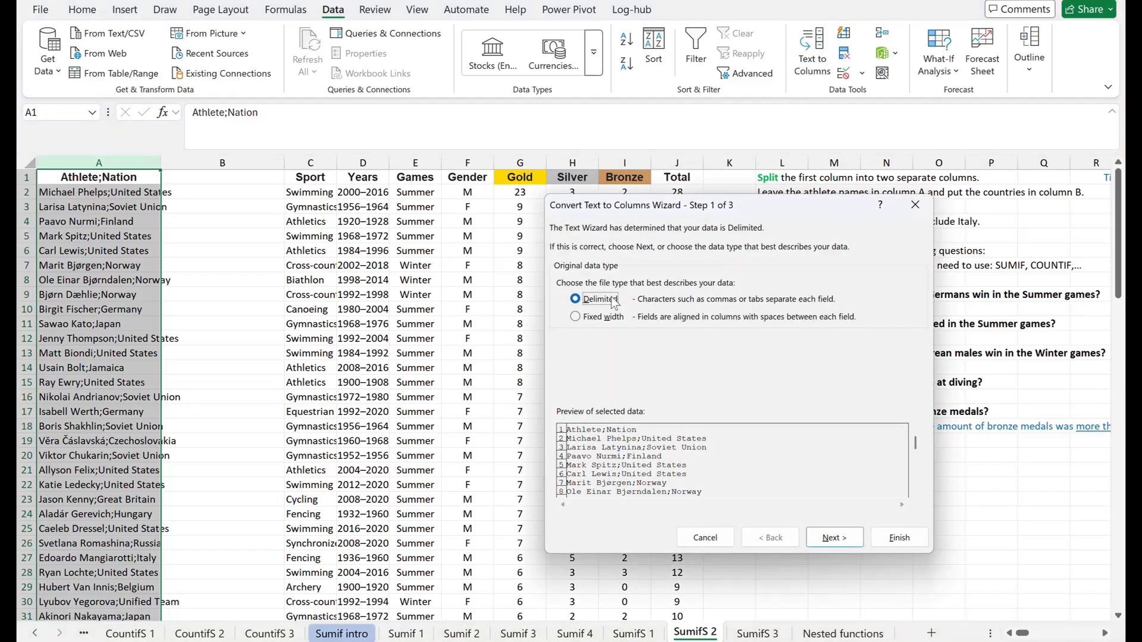
{"action": "left_click", "coordinate": [833, 540]}
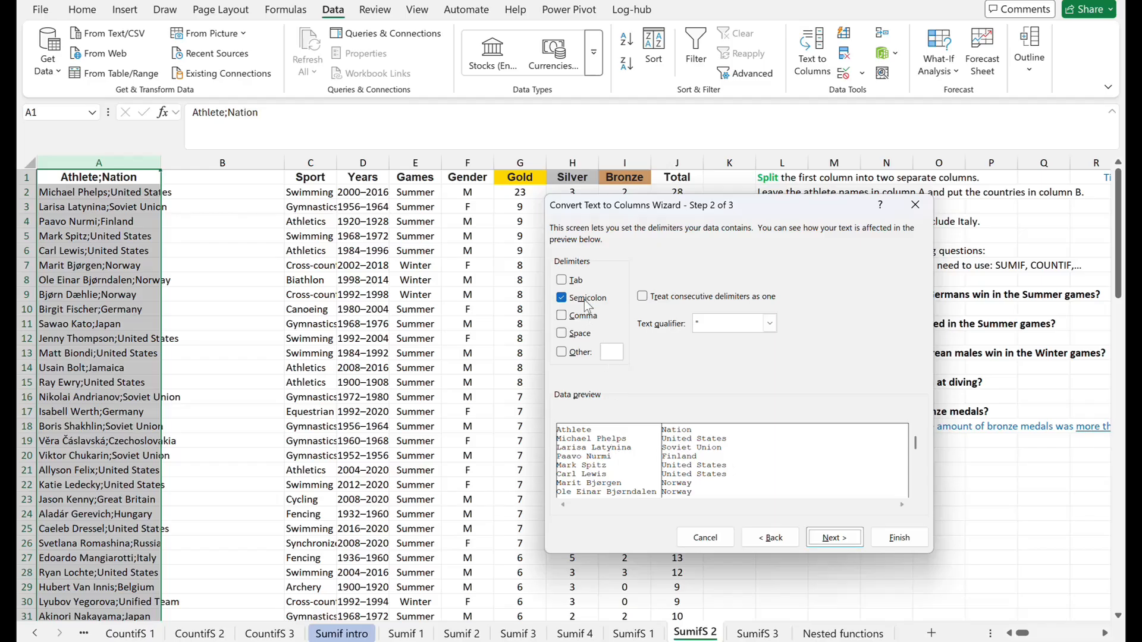
{"action": "left_click", "coordinate": [900, 538]}
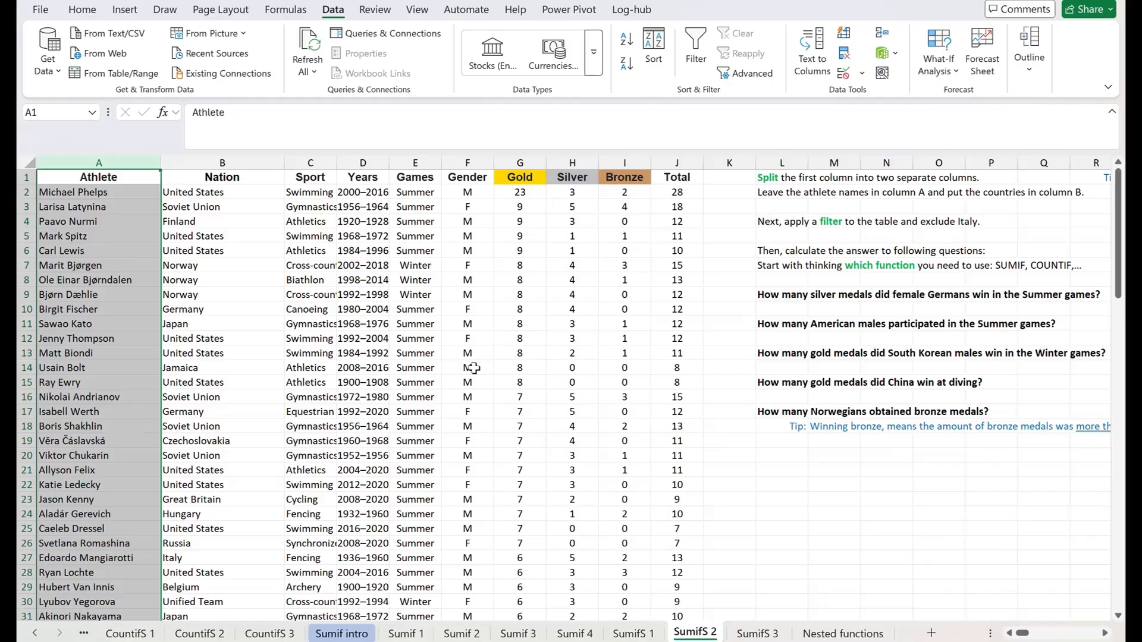
{"action": "left_click", "coordinate": [208, 163]}
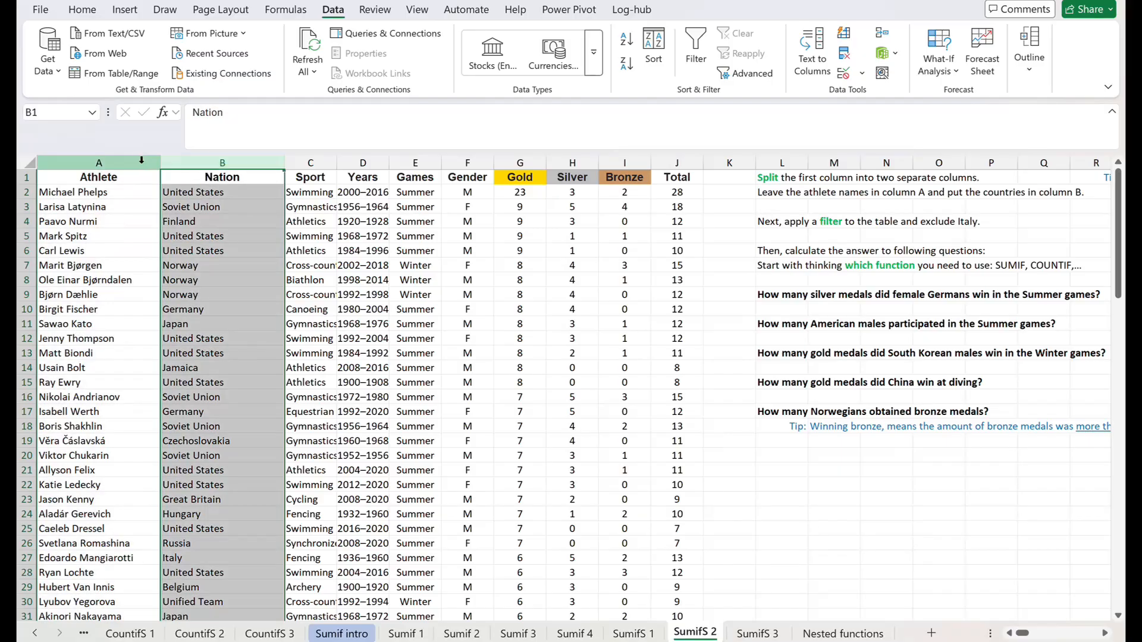
{"action": "left_click", "coordinate": [133, 163]}
{"action": "left_click", "coordinate": [233, 162]}
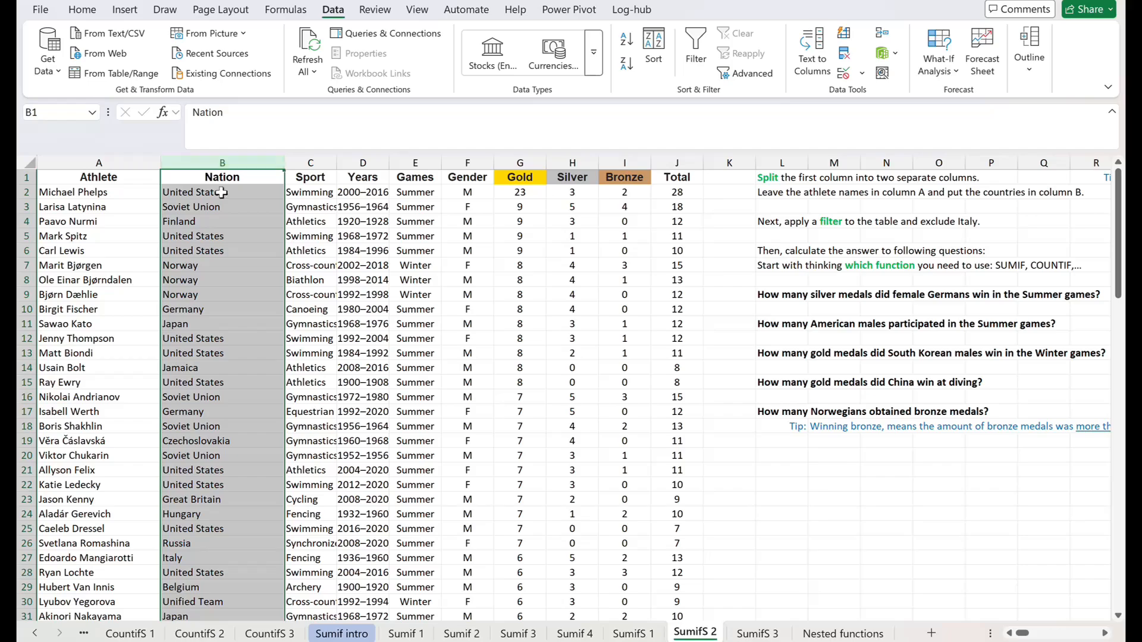
Apply a filter to the whole medal table, from the Athlete header in A1 through the last row of the Total column.
{"action": "left_click", "coordinate": [145, 178]}
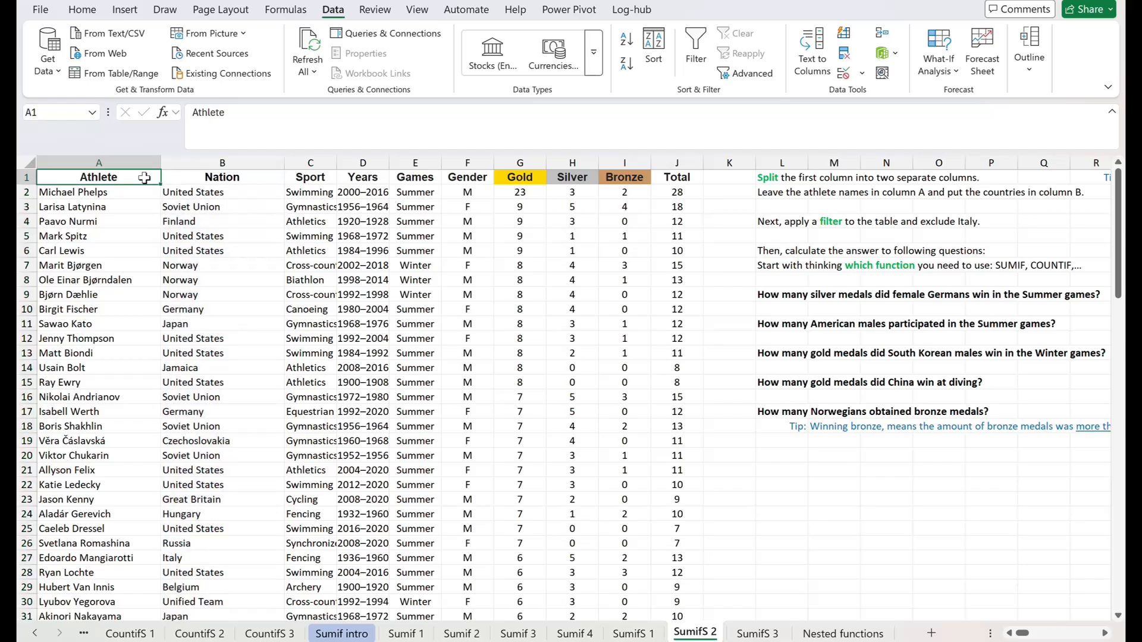
{"action": "key", "text": "ctrl+shift+Right"}
{"action": "key", "text": "ctrl+shift+Down"}
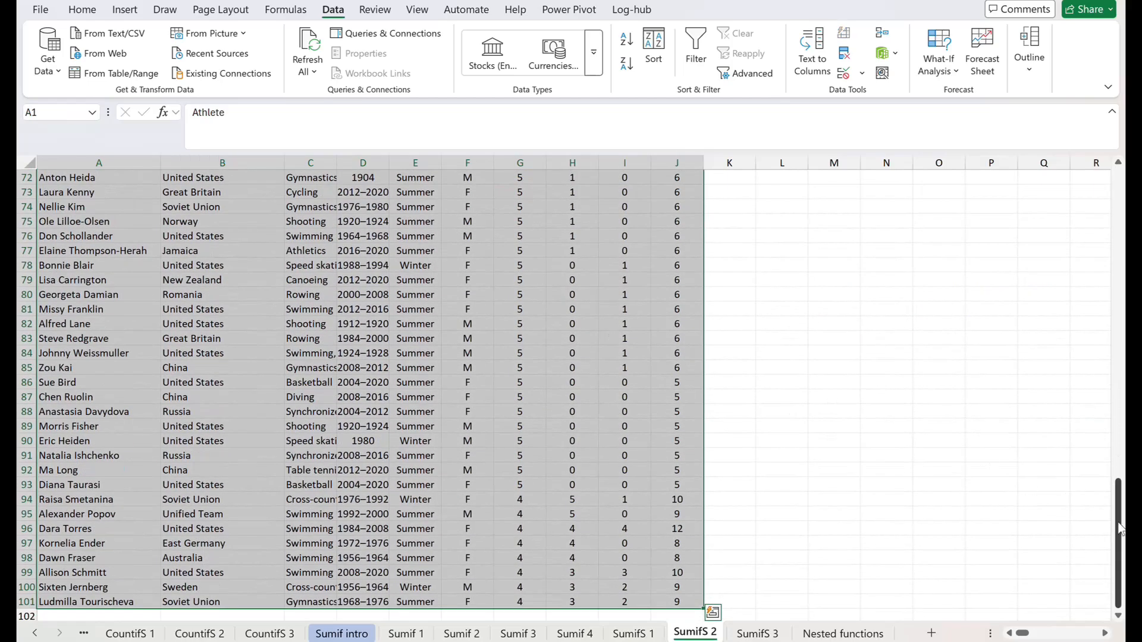
{"action": "left_click_drag", "start_coordinate": [1121, 535], "coordinate": [1121, 229]}
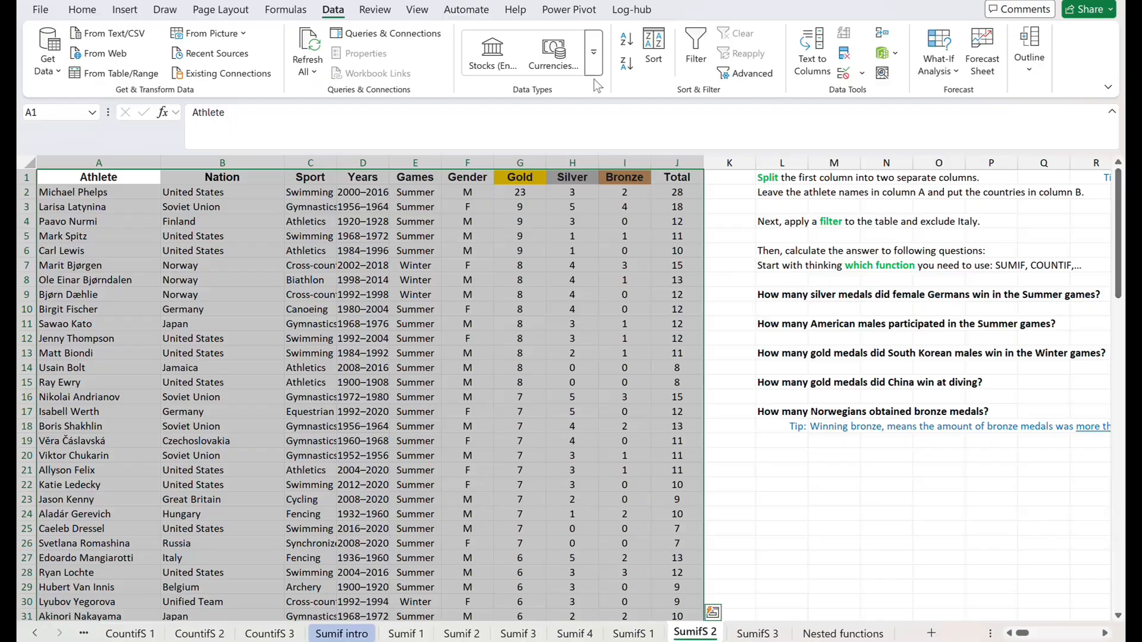
{"action": "left_click", "coordinate": [694, 53]}
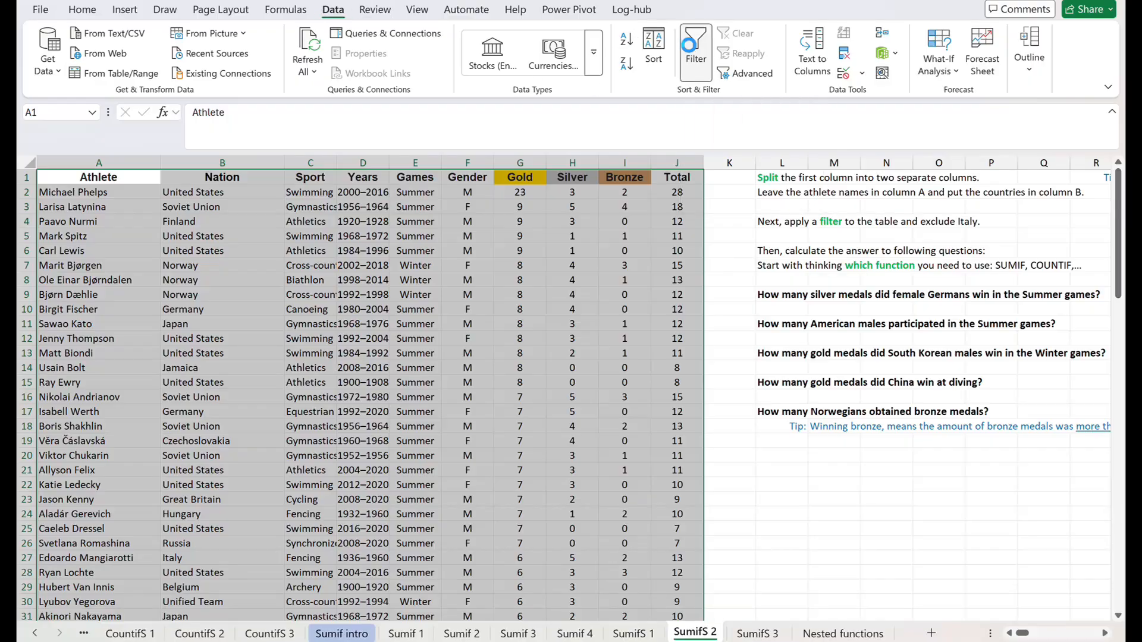
Filter the Nation column to exclude Italy.
{"action": "left_click", "coordinate": [228, 211]}
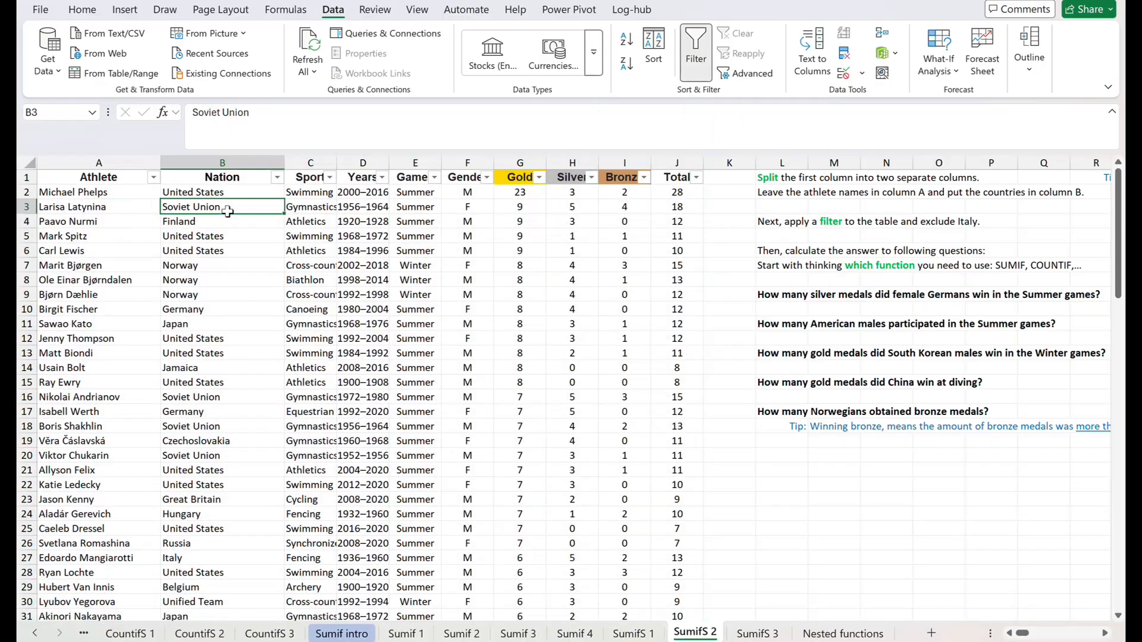
{"action": "left_click", "coordinate": [277, 178]}
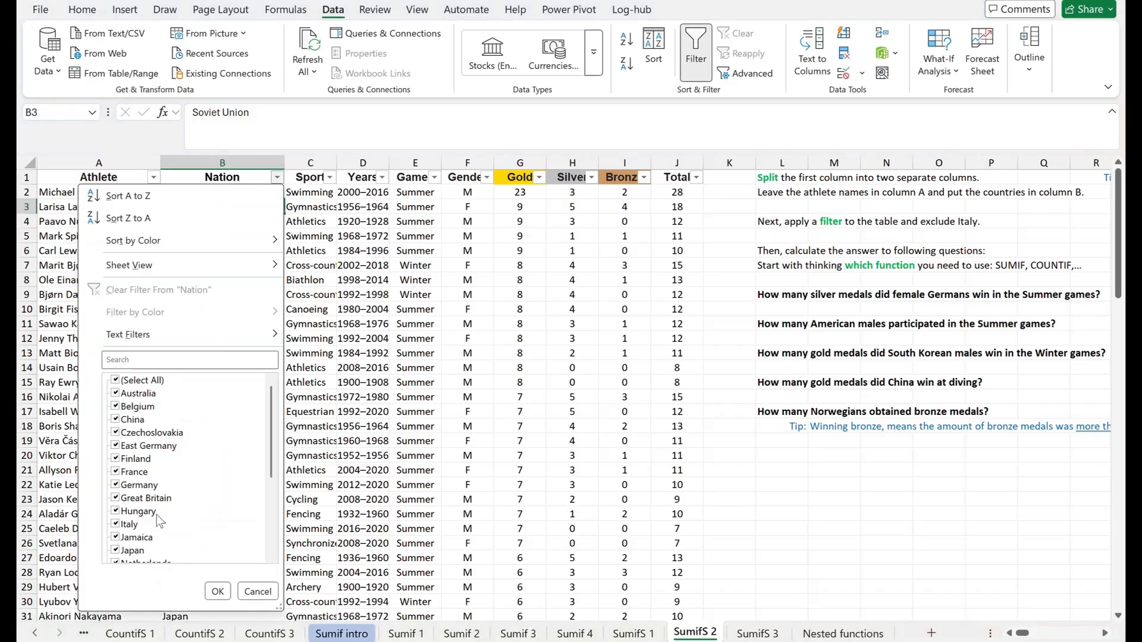
{"action": "left_click", "coordinate": [117, 525]}
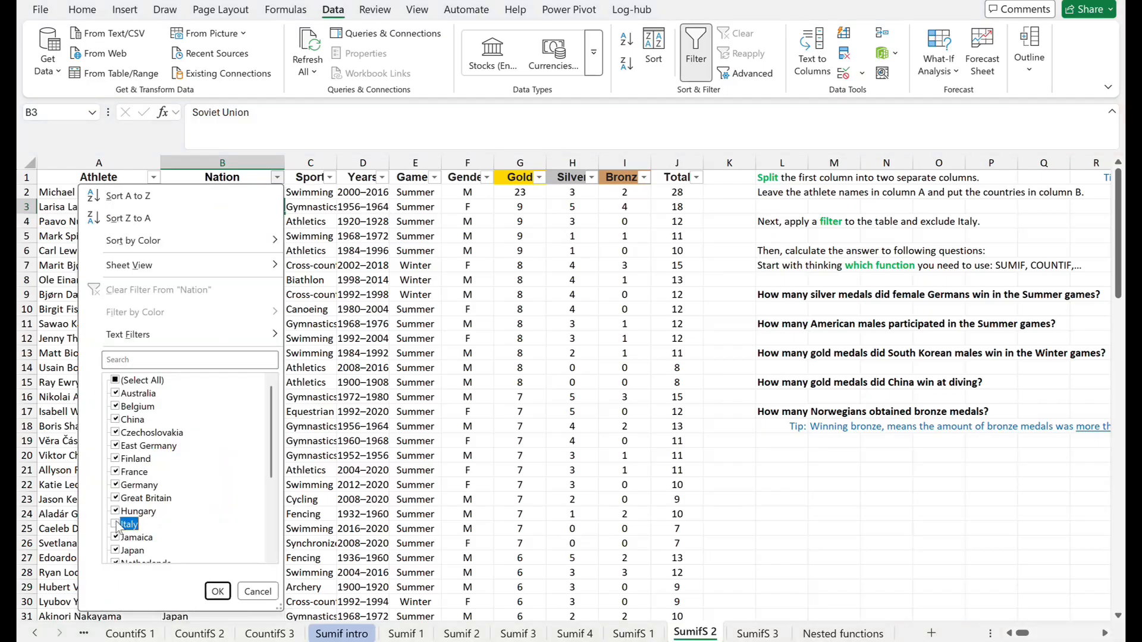
{"action": "left_click", "coordinate": [224, 593]}
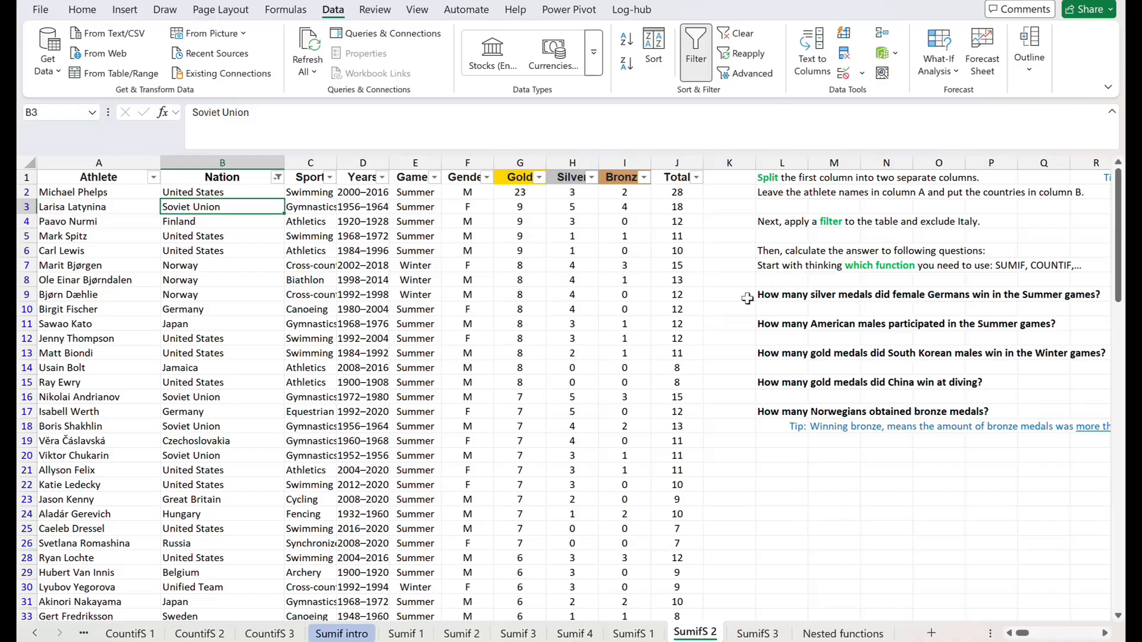
Examine the question about silver medals of female Germans in row 9, its answer cell and the values in the Silver column.
{"action": "left_click", "coordinate": [784, 280]}
{"action": "key", "text": "Down"}
{"action": "key", "text": "Right"}
{"action": "key", "text": "Right"}
{"action": "key", "text": "Right"}
{"action": "key", "text": "Right"}
{"action": "key", "text": "Right"}
{"action": "key", "text": "Right"}
{"action": "key", "text": "Right"}
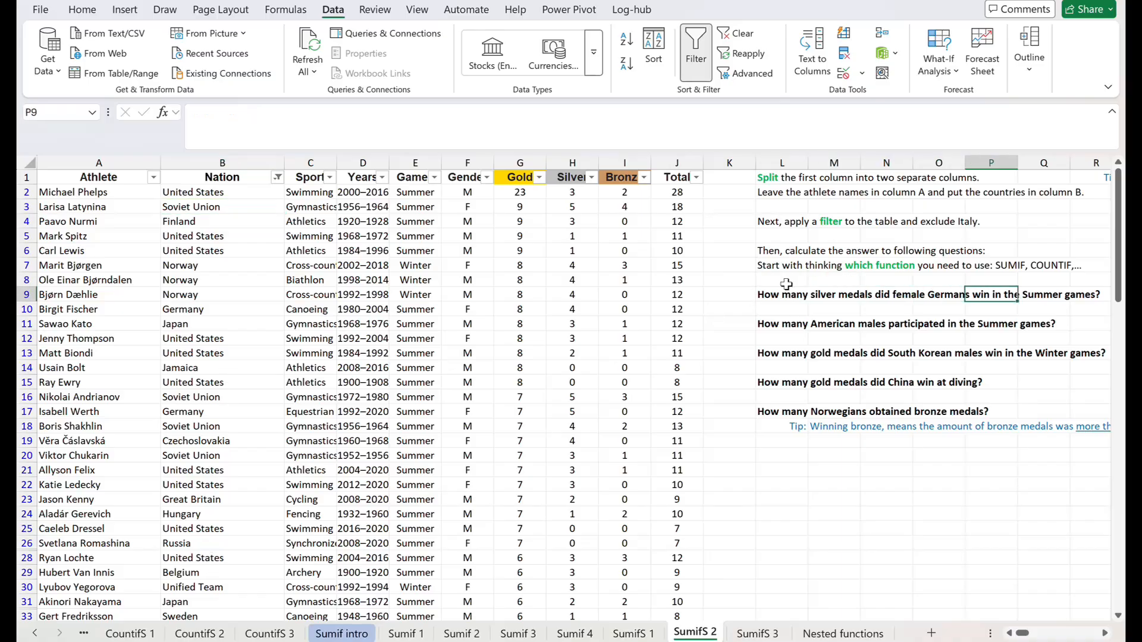
{"action": "key", "text": "Right"}
{"action": "key", "text": "Right"}
{"action": "key", "text": "Right"}
{"action": "key", "text": "Left"}
{"action": "key", "text": "Left"}
{"action": "key", "text": "Left"}
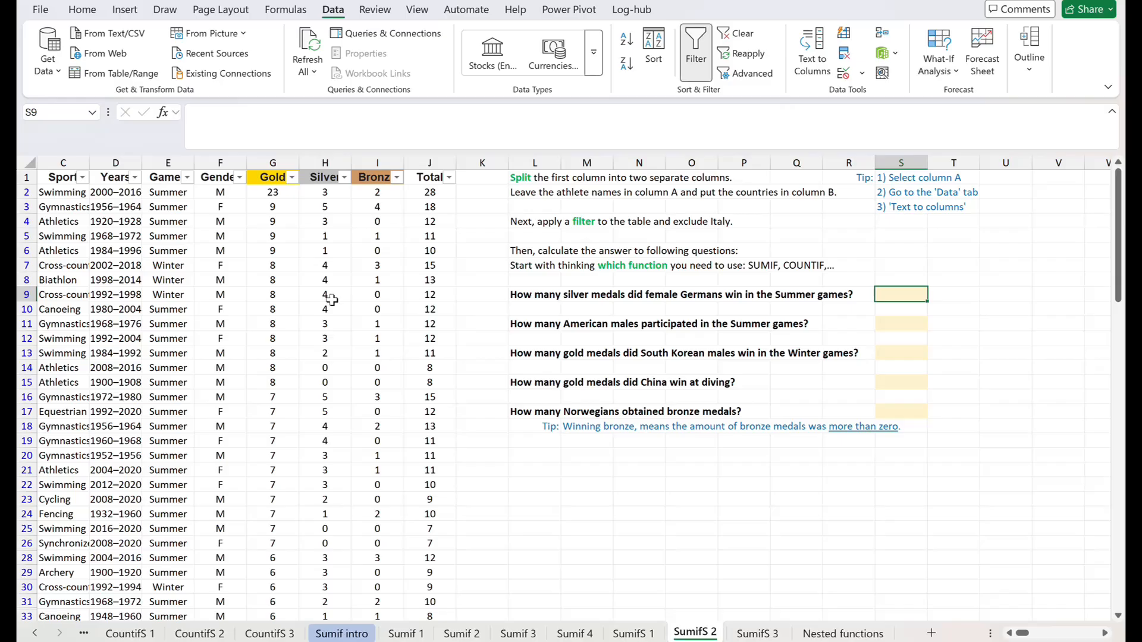
{"action": "left_click", "coordinate": [321, 160]}
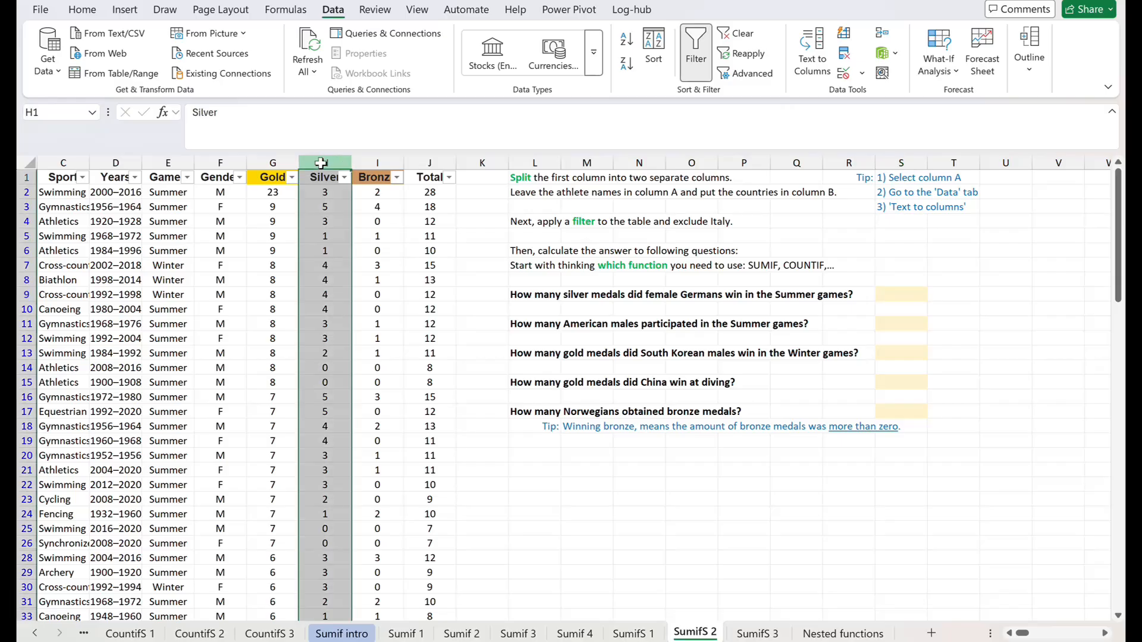
{"action": "left_click", "coordinate": [335, 219]}
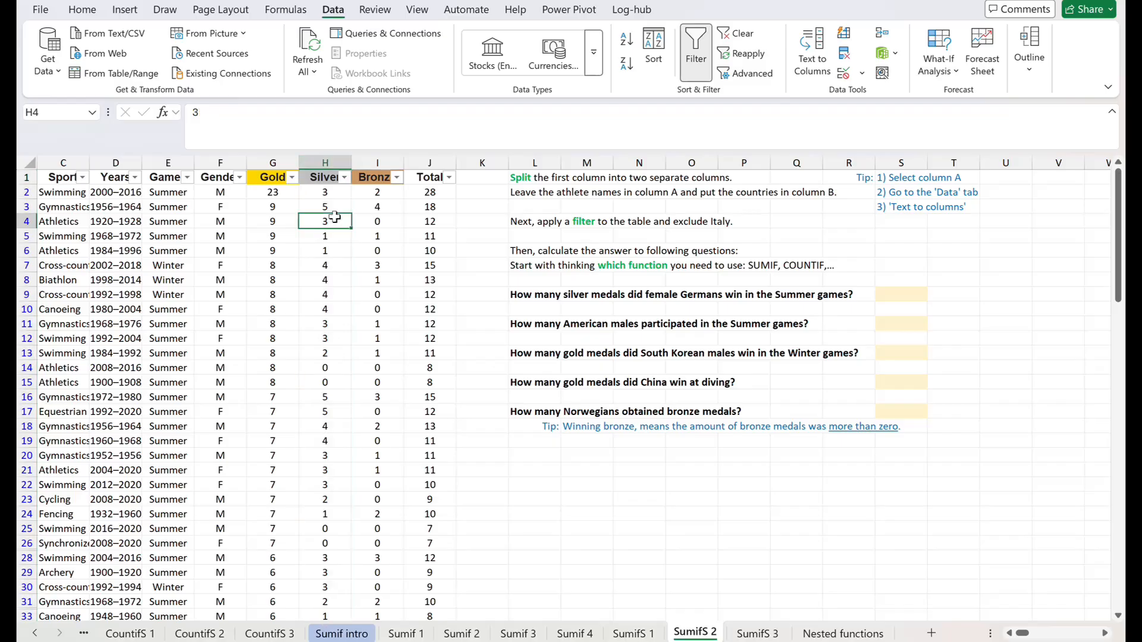
{"action": "left_click", "coordinate": [338, 310]}
{"action": "left_click", "coordinate": [330, 381]}
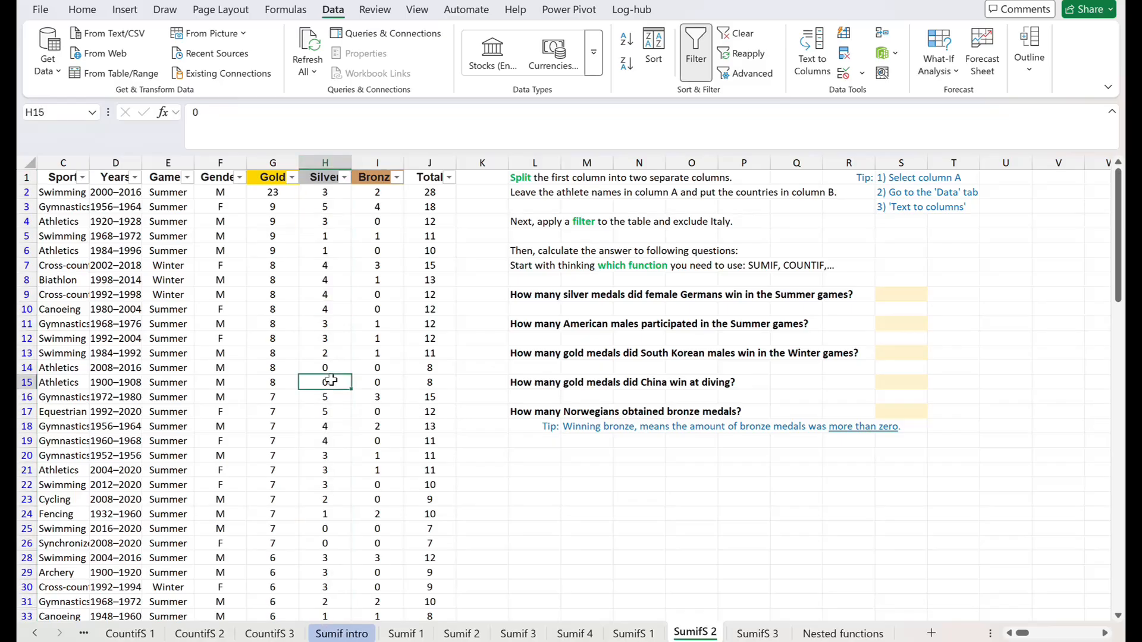
Start a SUMIFS formula in answer cell S9 with the silver medal values H2:H101 as the sum range.
{"action": "left_click", "coordinate": [894, 296]}
{"action": "type", "text": "="}
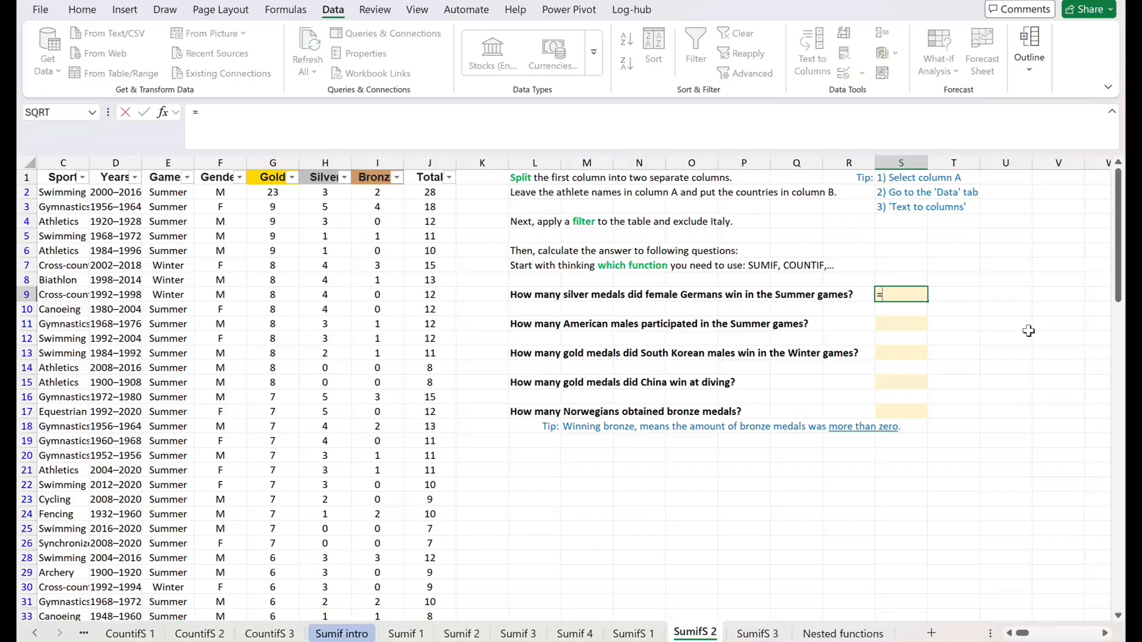
{"action": "type", "text": "sumifs("}
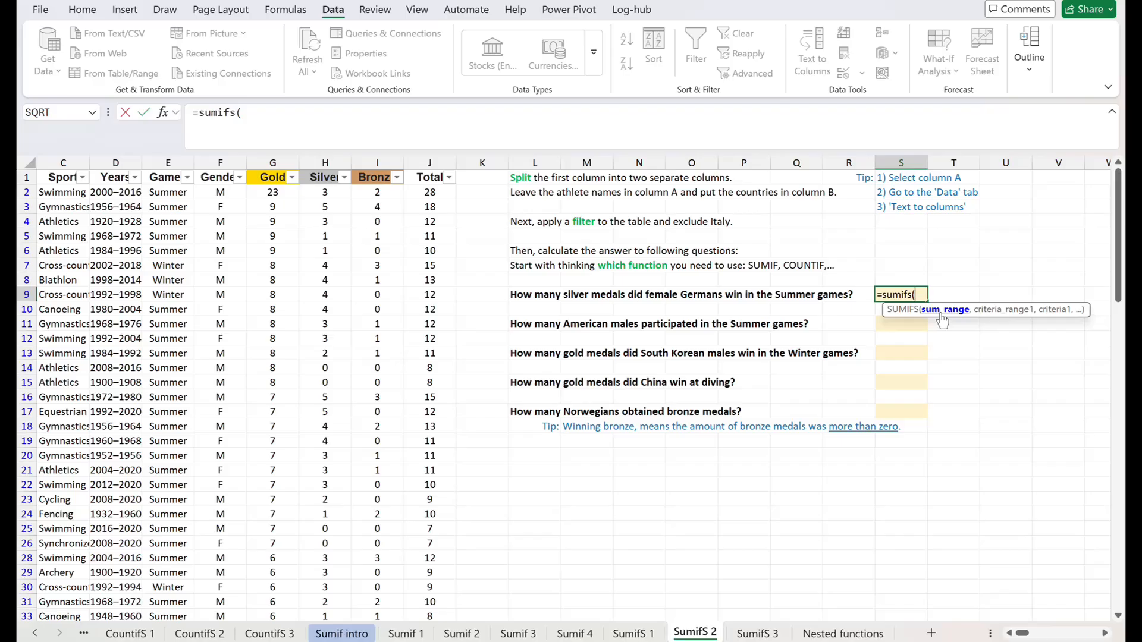
{"action": "left_click", "coordinate": [324, 194]}
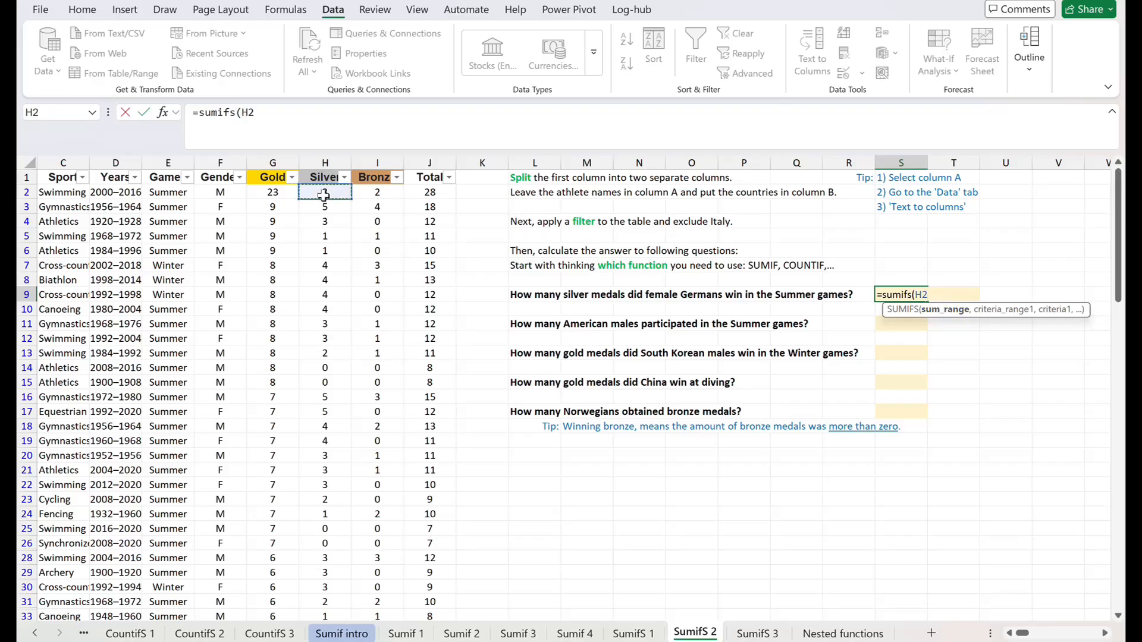
{"action": "key", "text": "ctrl+shift+Down"}
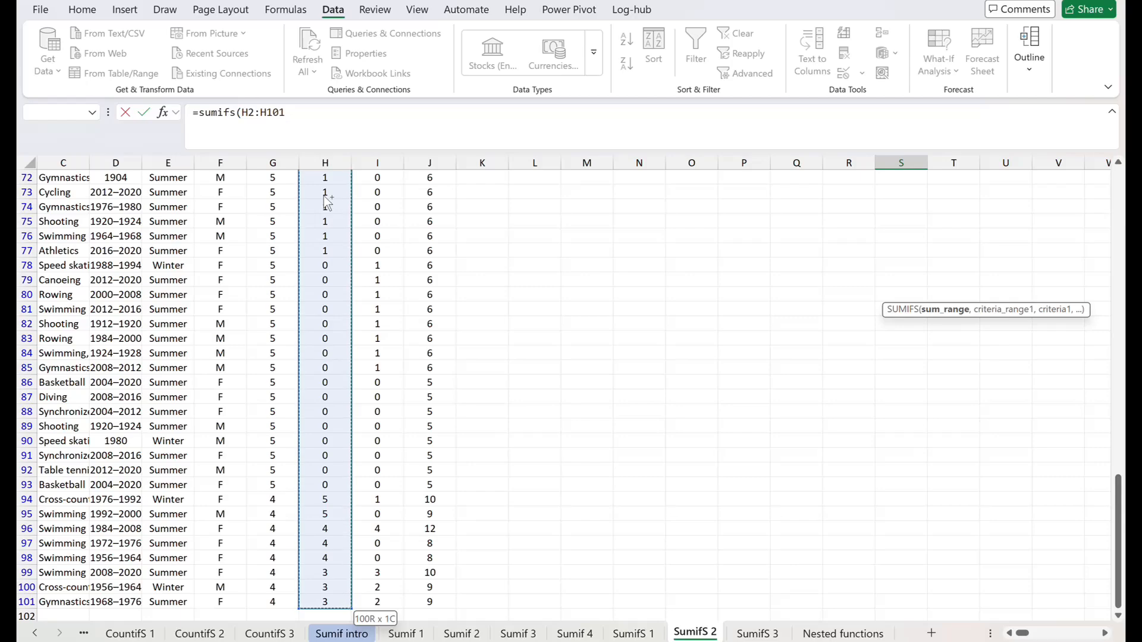
{"action": "type", "text": ","}
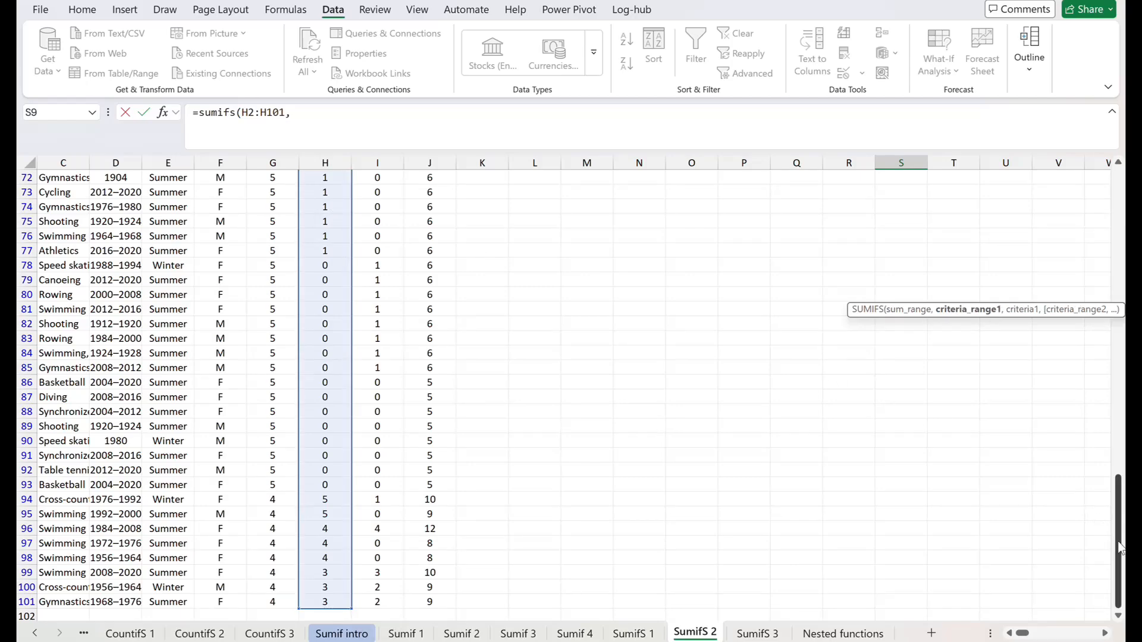
Add the Gender values F2:F101 as the first criteria range of the SUMIFS formula, with "M" as the criterion.
{"action": "left_click_drag", "start_coordinate": [1119, 541], "coordinate": [1118, 237]}
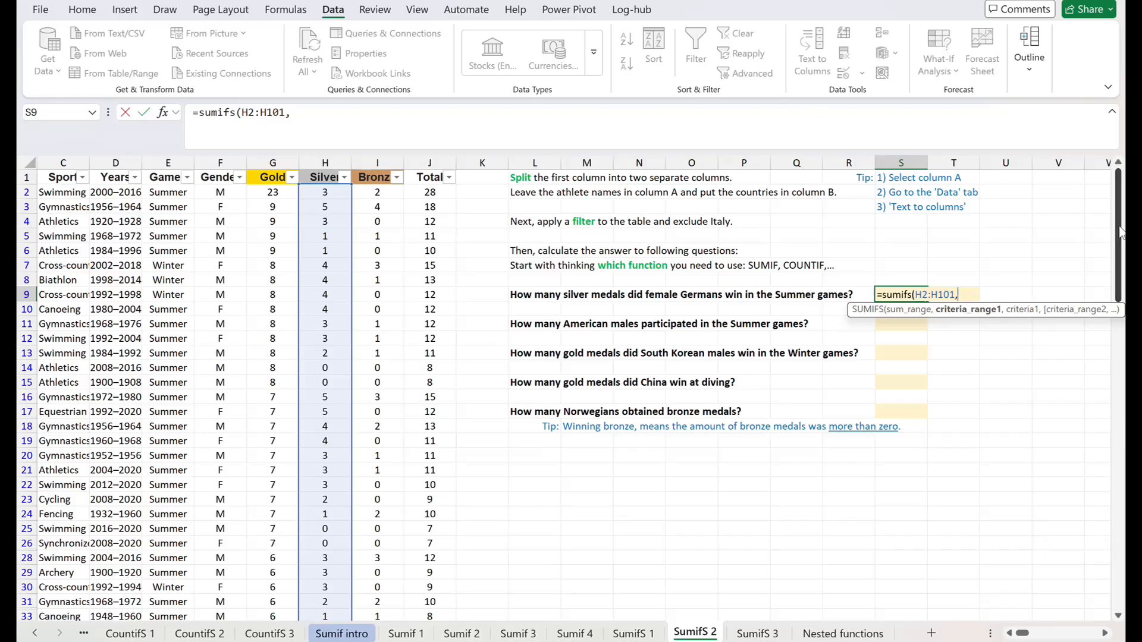
{"action": "left_click", "coordinate": [218, 194]}
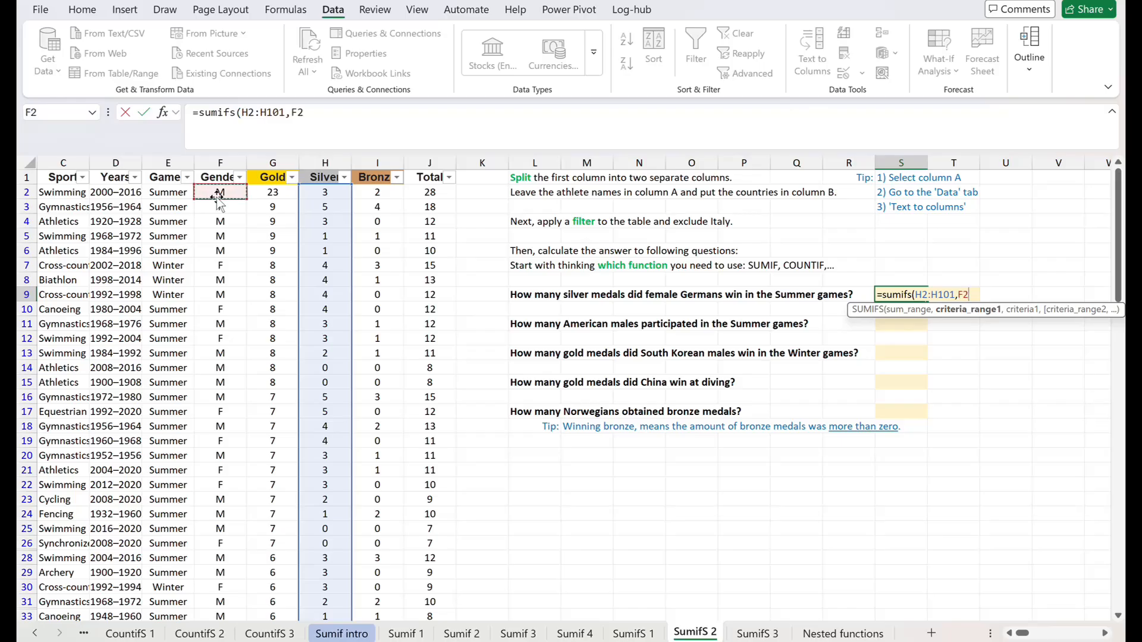
{"action": "key", "text": "ctrl+shift+Down"}
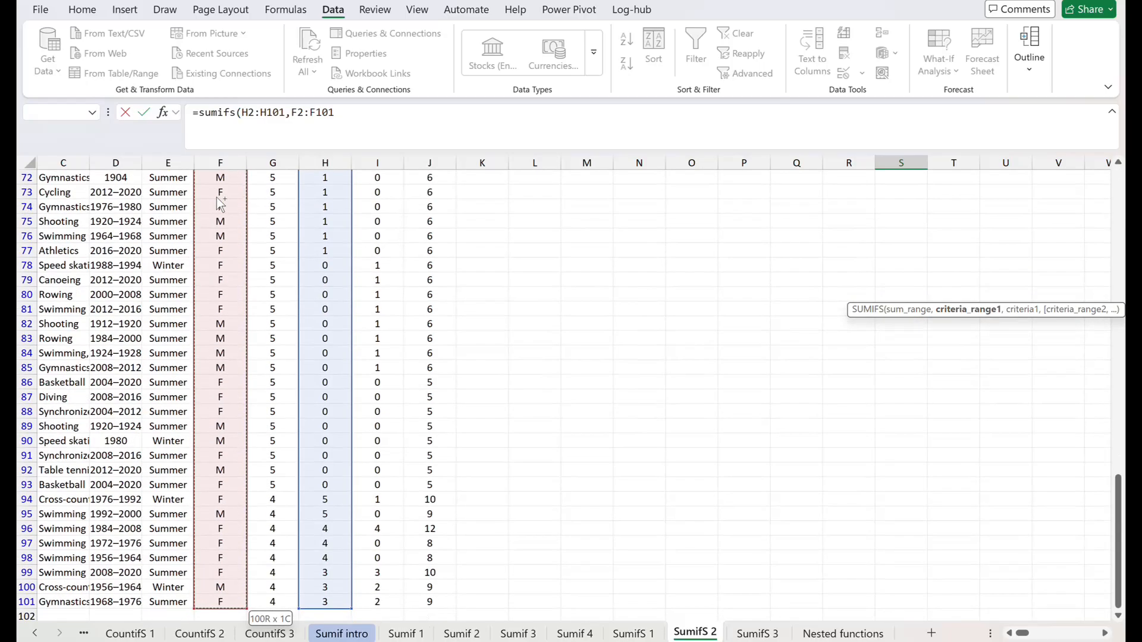
{"action": "type", "text": ",\"M"}
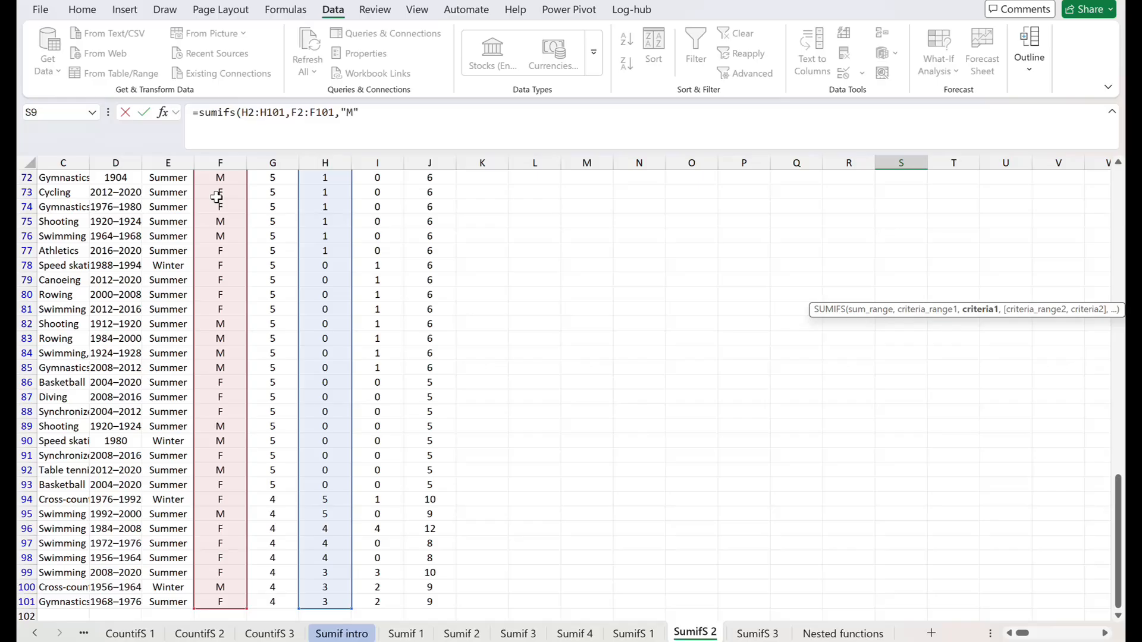
{"action": "type", "text": "\","}
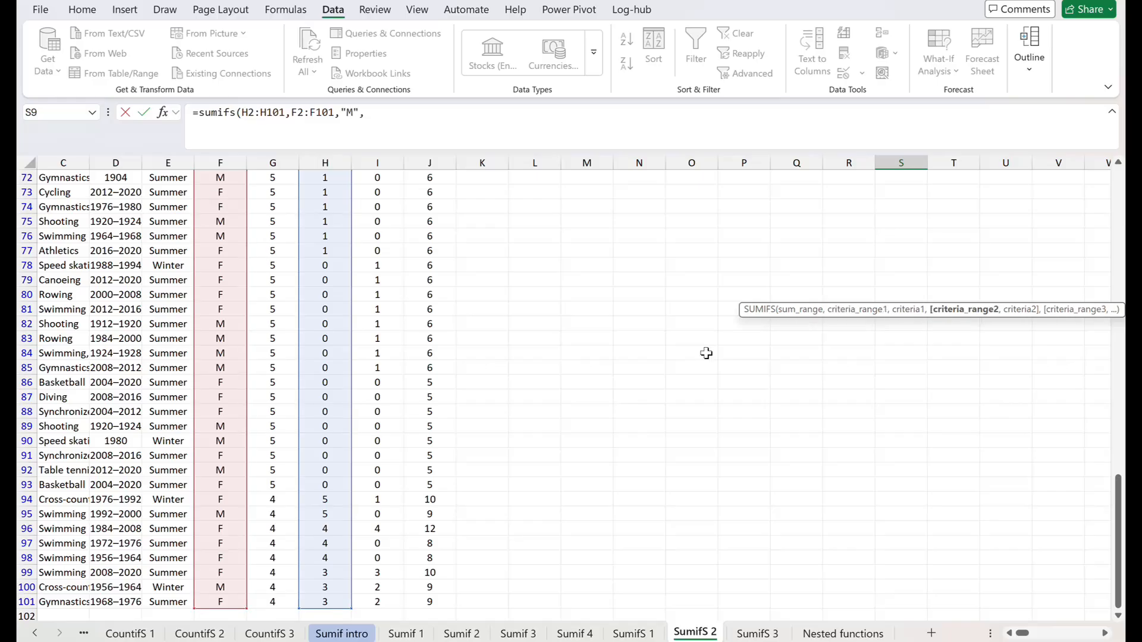
Change the gender criterion in the SUMIFS formula to "F" to match the female Germans question.
{"action": "left_click_drag", "start_coordinate": [1118, 528], "coordinate": [1119, 232]}
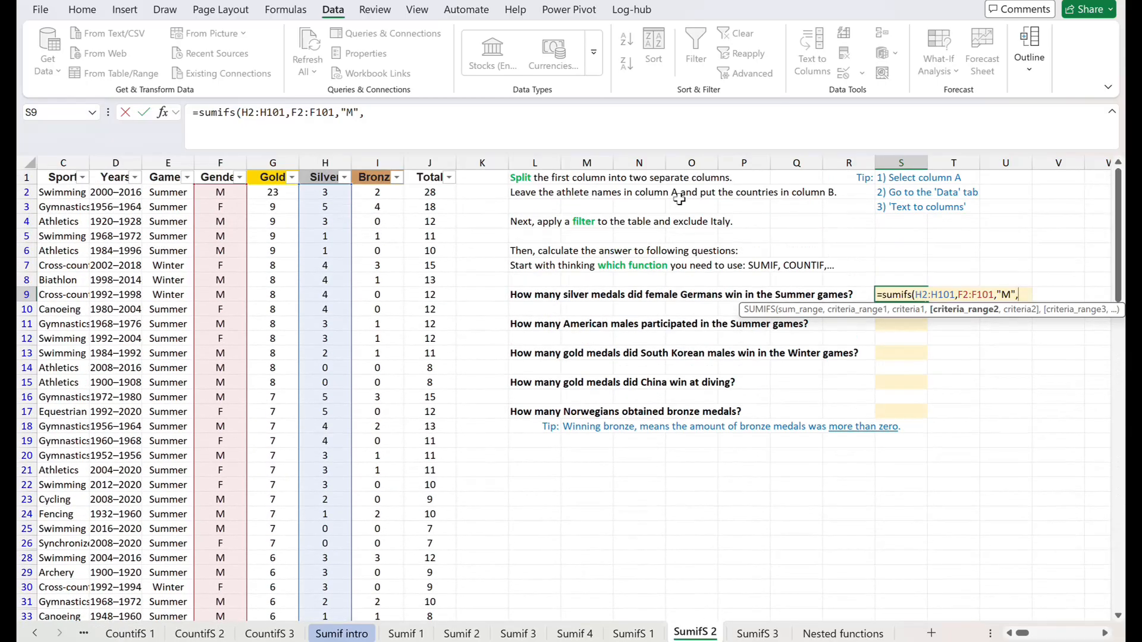
{"action": "left_click", "coordinate": [352, 113]}
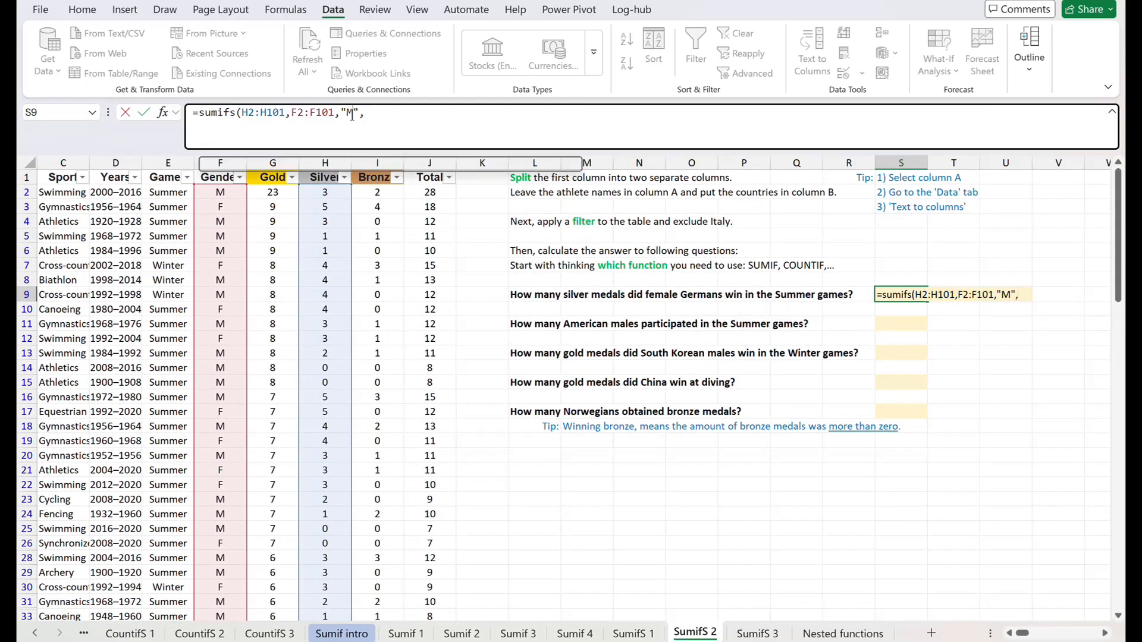
{"action": "double_click", "coordinate": [352, 113]}
{"action": "type", "text": "F"}
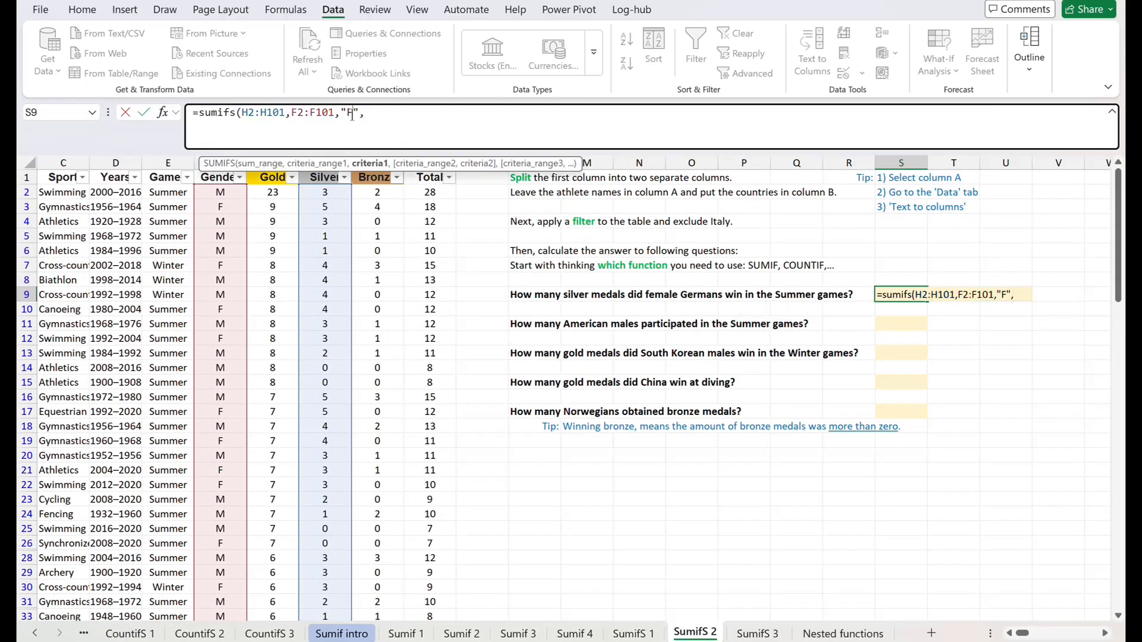
Add the Games values E2:E101 as the second criteria range of the SUMIFS formula, with the criterion "Summer".
{"action": "left_click", "coordinate": [396, 114]}
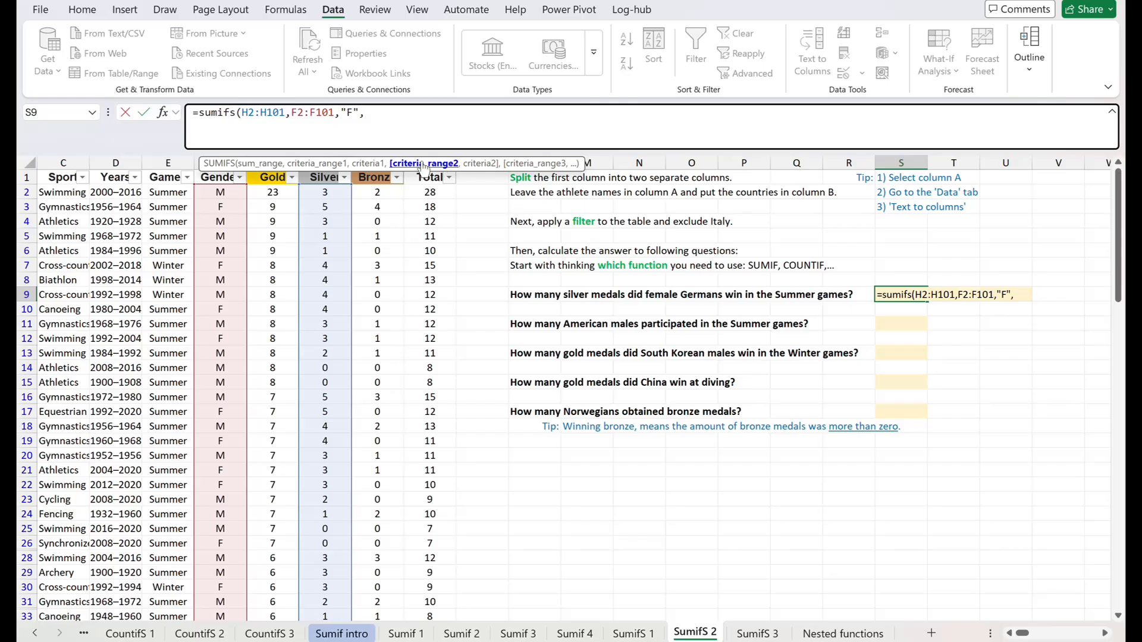
{"action": "left_click", "coordinate": [167, 193]}
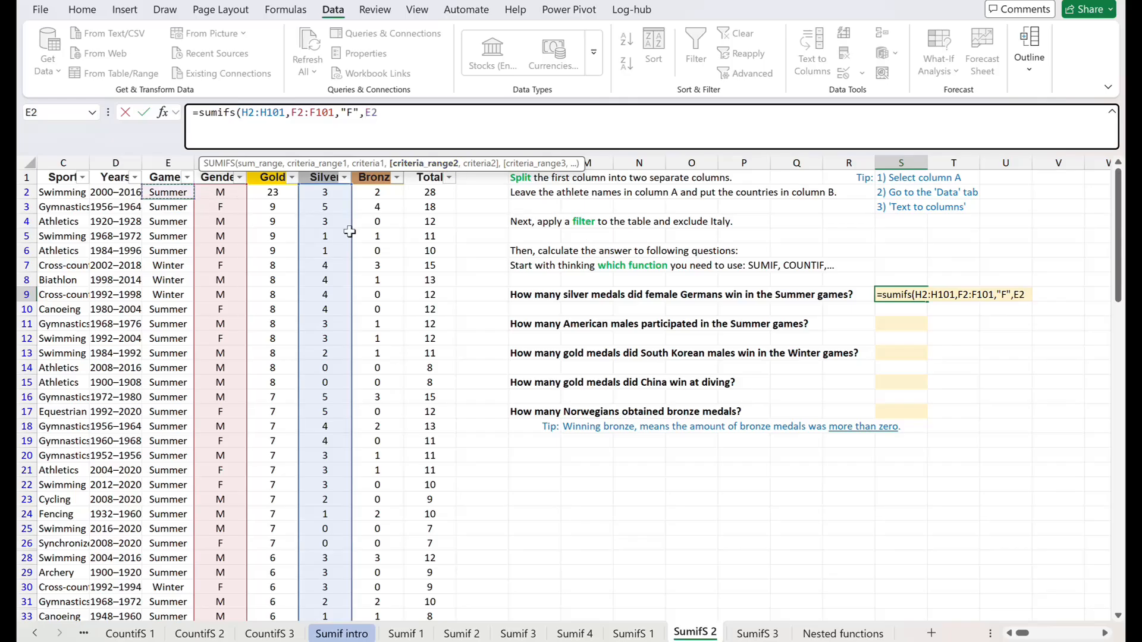
{"action": "key", "text": "ctrl+shift+Down"}
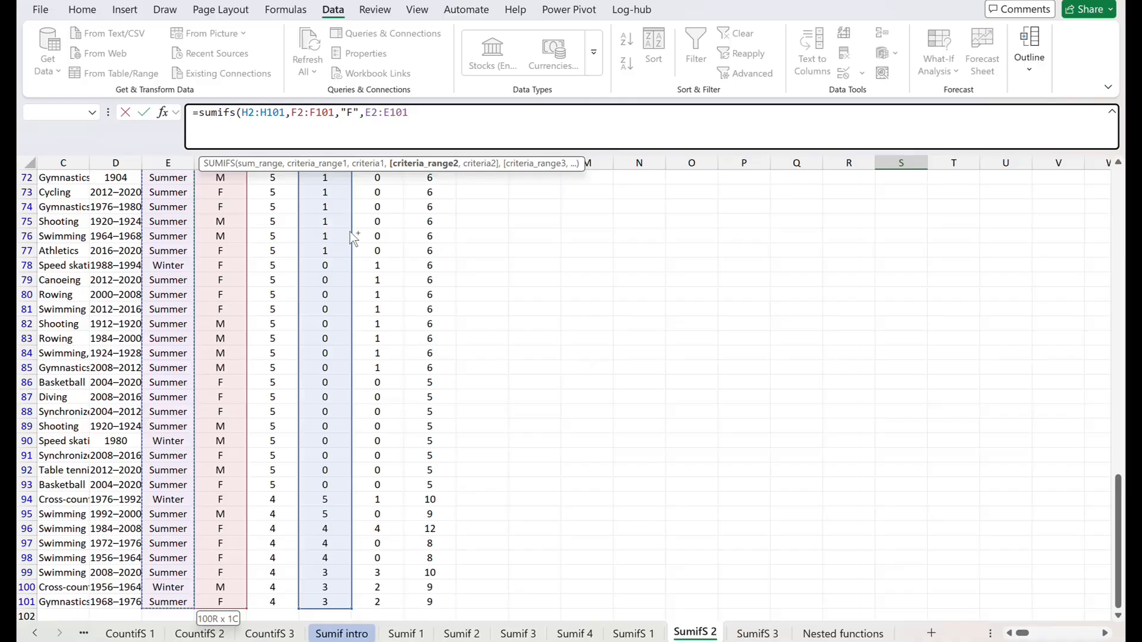
{"action": "type", "text": ","}
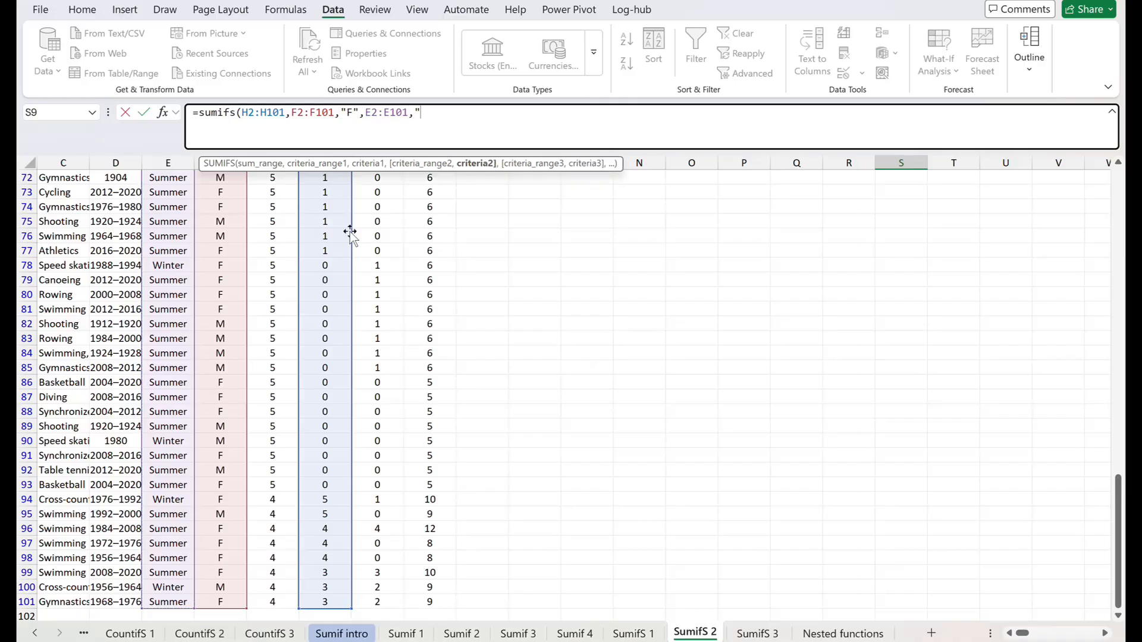
{"action": "type", "text": "\"Summer\","}
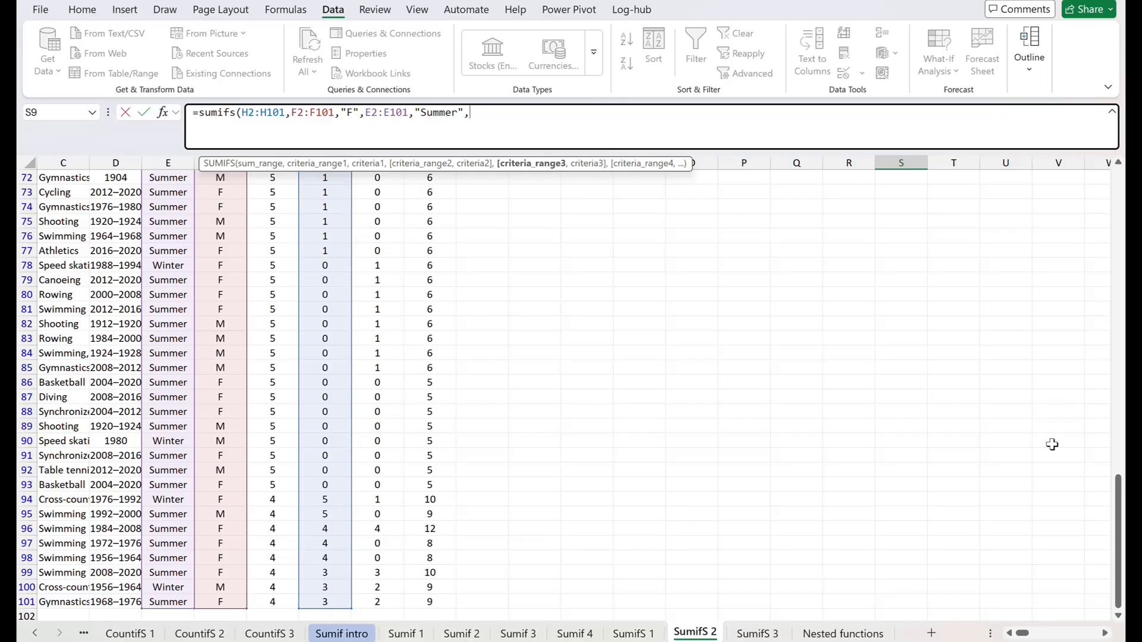
Add the Nation values B2:B101 with the criterion "Germany" as the third condition and enter the SUMIFS formula in S9.
{"action": "left_click_drag", "start_coordinate": [1119, 520], "coordinate": [1118, 213]}
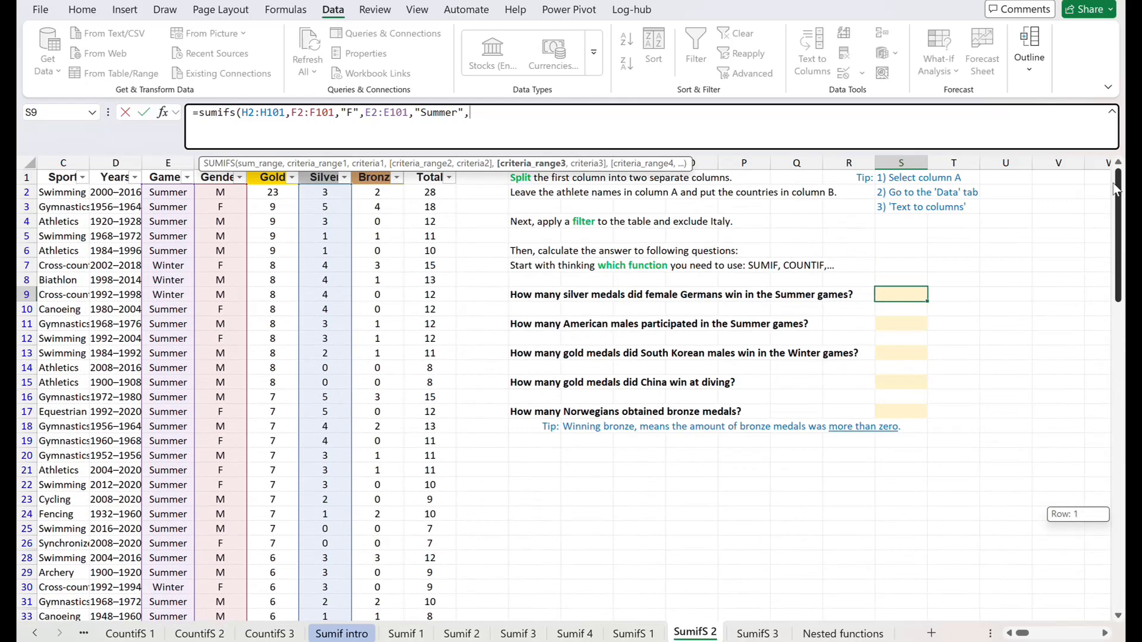
{"action": "left_click", "coordinate": [77, 193]}
{"action": "key", "text": "Left"}
{"action": "key", "text": "Left"}
{"action": "key", "text": "Right"}
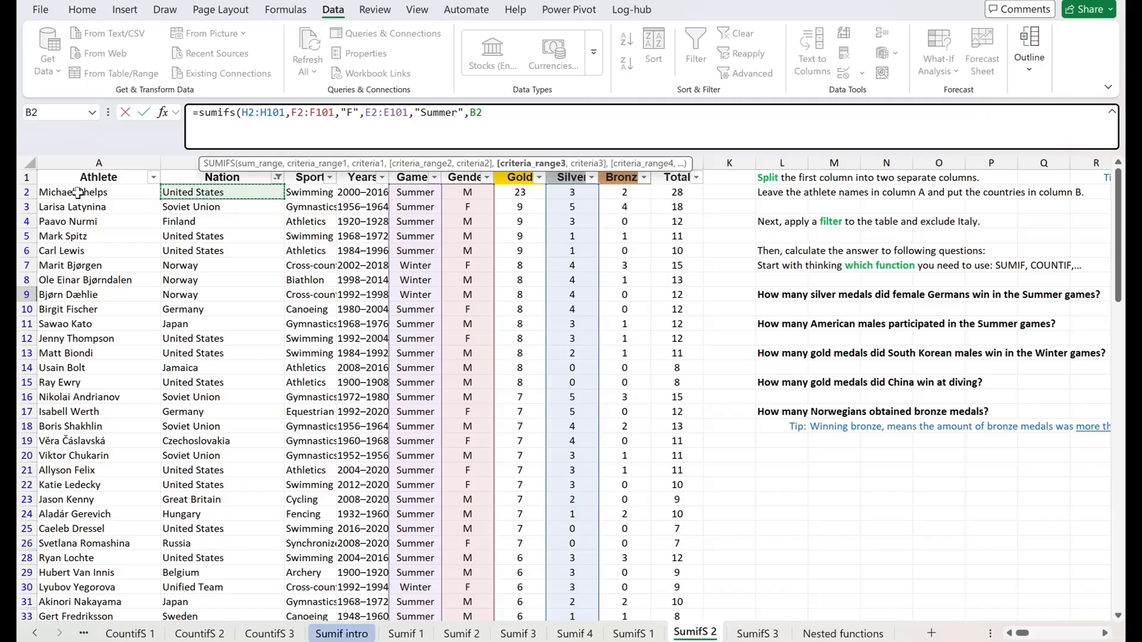
{"action": "key", "text": "ctrl+shift+Down"}
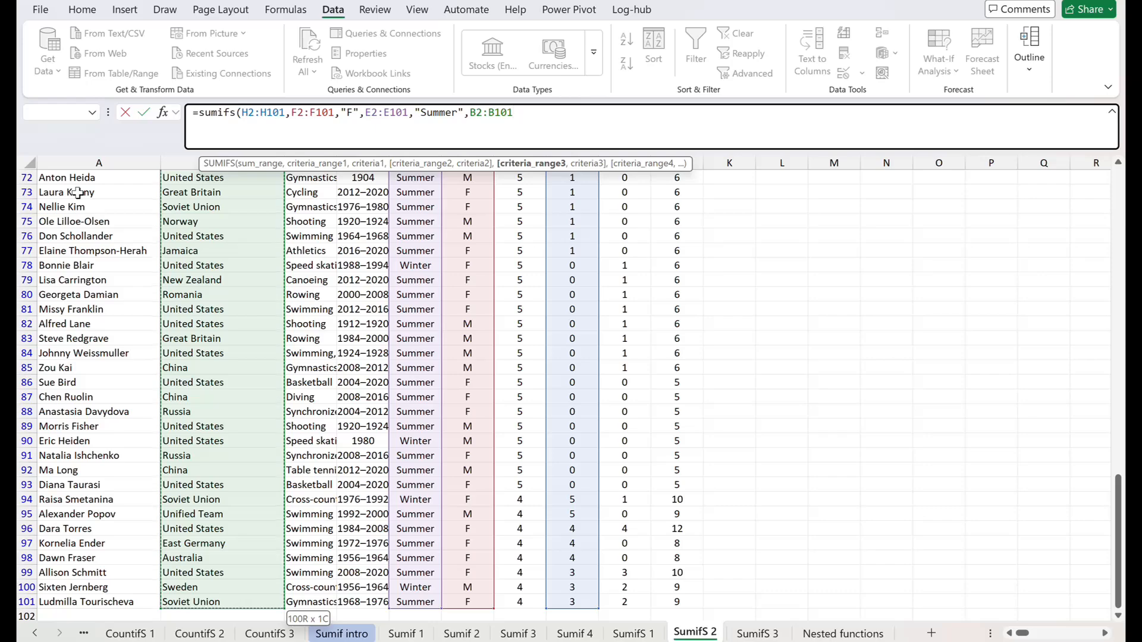
{"action": "type", "text": ","}
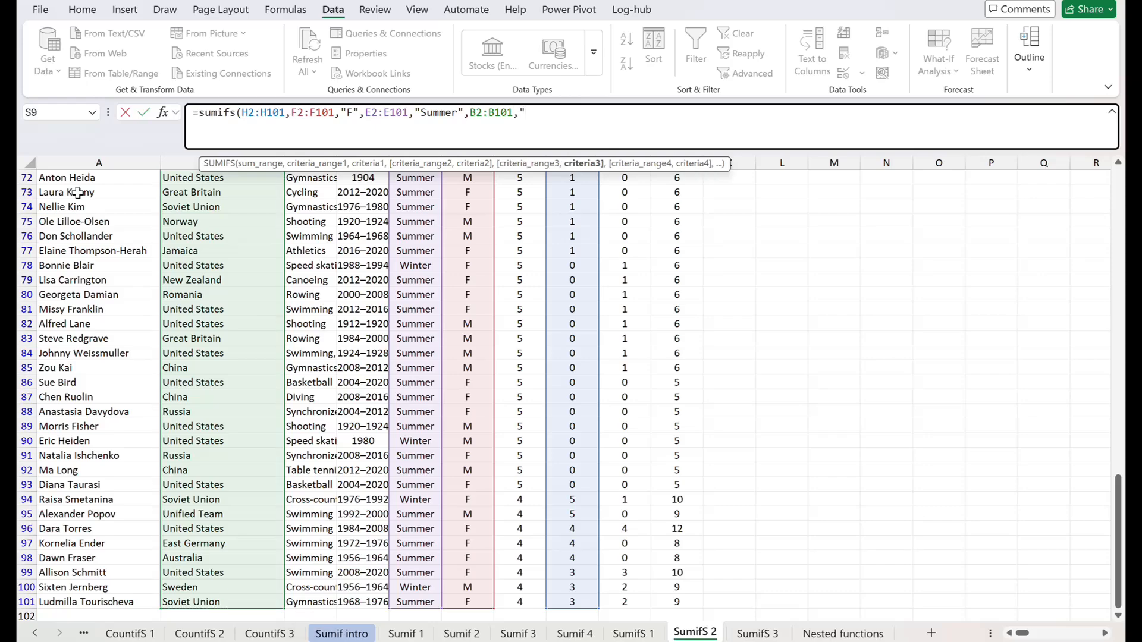
{"action": "type", "text": "\"Germany\""}
{"action": "key", "text": "Return"}
{"action": "key", "text": "Up"}
{"action": "scroll", "coordinate": [77, 192], "scroll_direction": "up", "scroll_amount": 2}
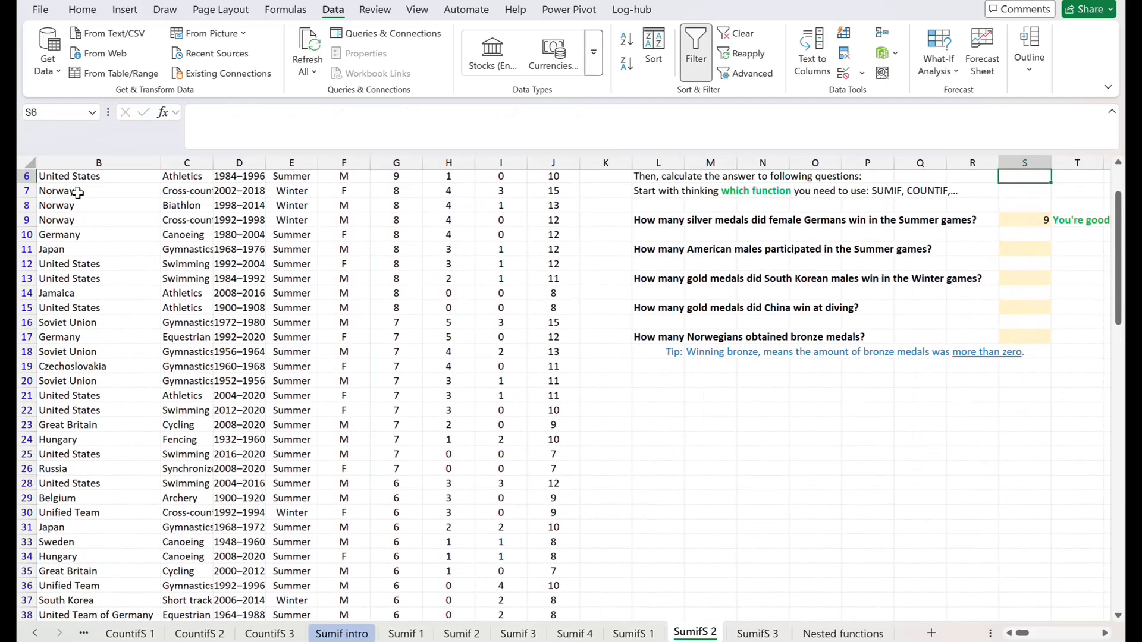
Examine the question about American males in the Summer games and the Gender, Nation and Games columns it depends on.
{"action": "key", "text": "Down"}
{"action": "key", "text": "Down"}
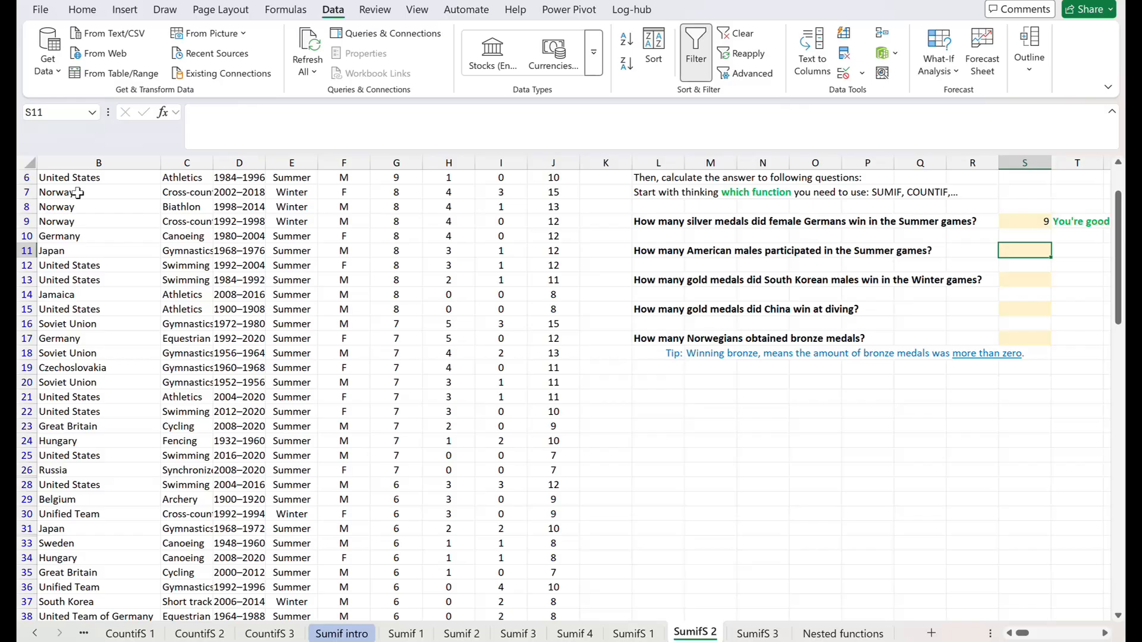
{"action": "key", "text": "Up"}
{"action": "key", "text": "Up"}
{"action": "key", "text": "Up"}
{"action": "key", "text": "Up"}
{"action": "key", "text": "Up"}
{"action": "key", "text": "Up"}
{"action": "key", "text": "Up"}
{"action": "key", "text": "Up"}
{"action": "key", "text": "Up"}
{"action": "key", "text": "Up"}
{"action": "key", "text": "Left"}
{"action": "key", "text": "Left"}
{"action": "key", "text": "Left"}
{"action": "key", "text": "Left"}
{"action": "key", "text": "Left"}
{"action": "key", "text": "Left"}
{"action": "key", "text": "Left"}
{"action": "key", "text": "Left"}
{"action": "key", "text": "Left"}
{"action": "key", "text": "Left"}
{"action": "key", "text": "Left"}
{"action": "key", "text": "Left"}
{"action": "key", "text": "Left"}
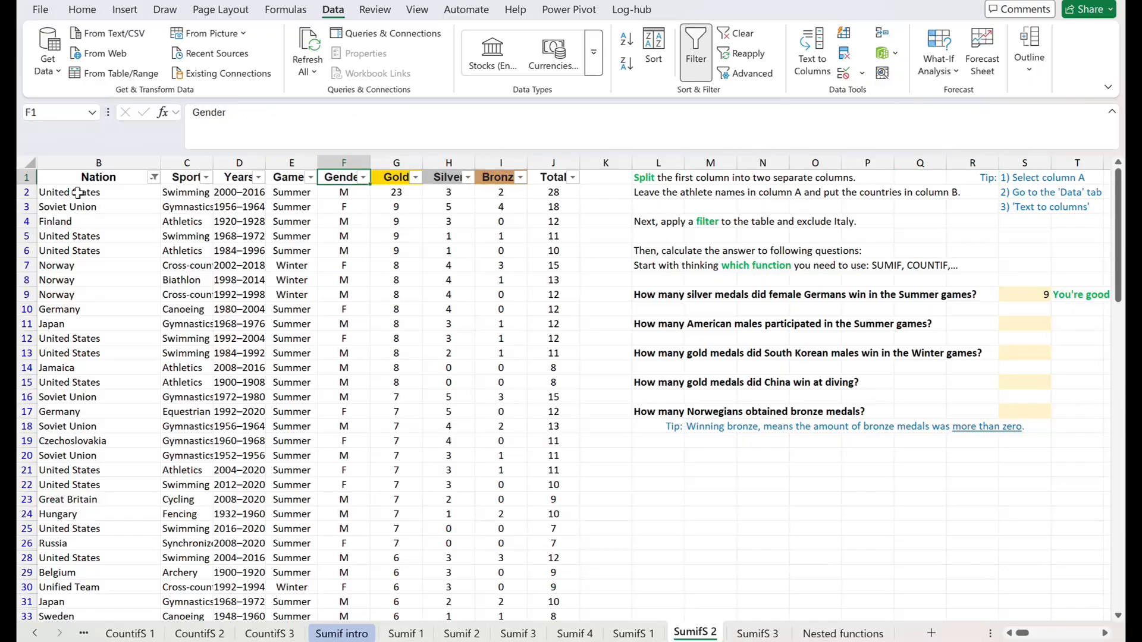
{"action": "key", "text": "ctrl+space"}
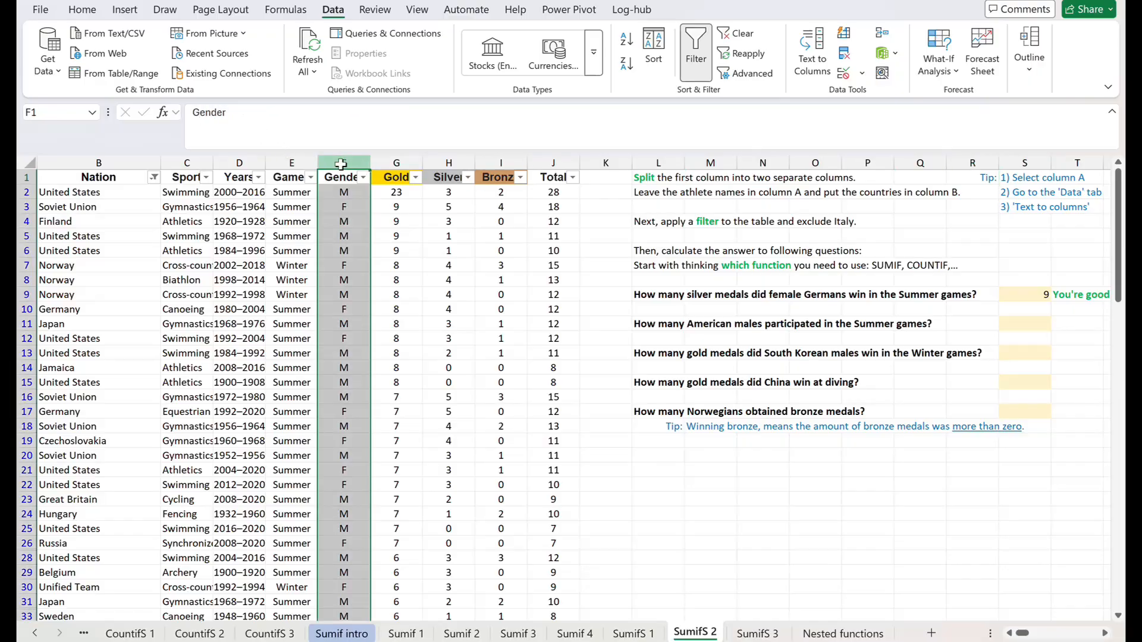
{"action": "left_click", "coordinate": [135, 161]}
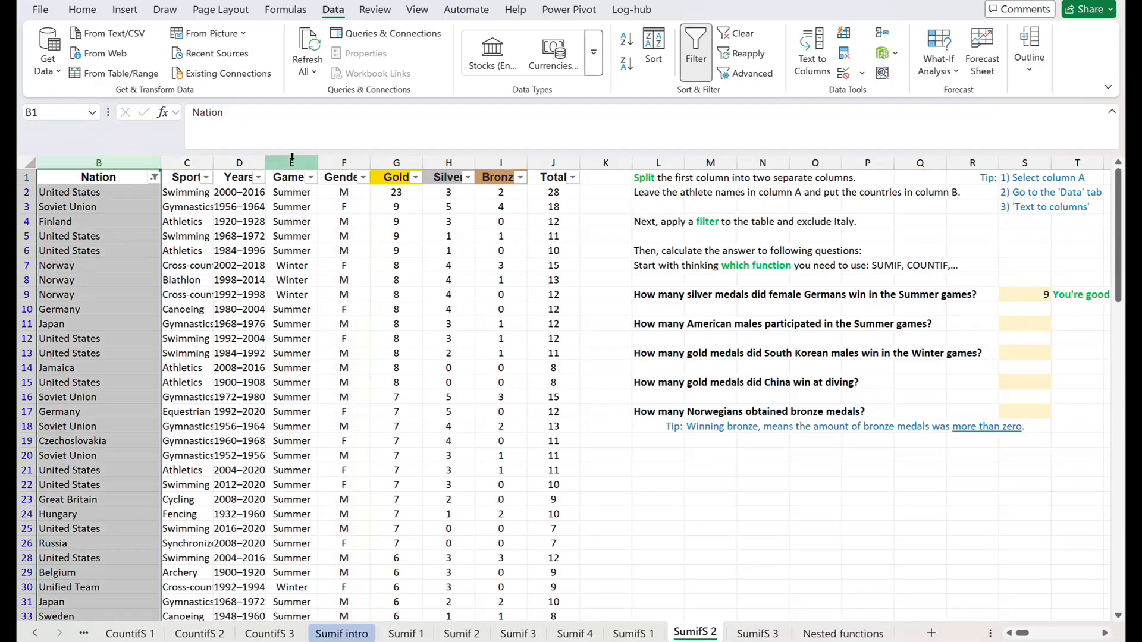
{"action": "left_click", "coordinate": [291, 163]}
{"action": "left_click", "coordinate": [347, 160]}
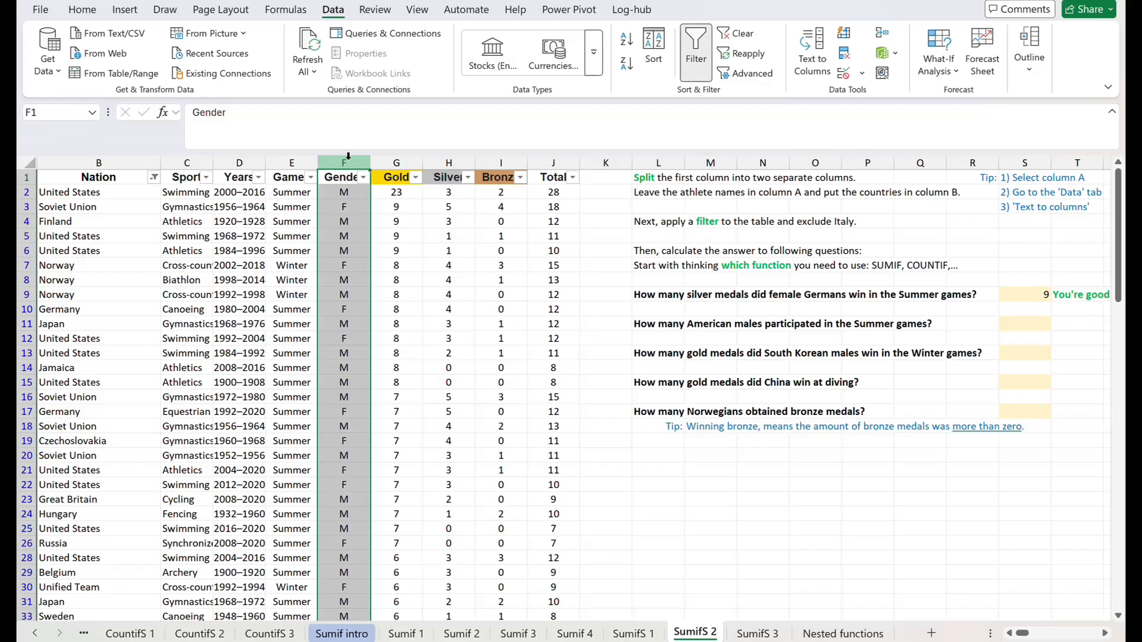
{"action": "left_click", "coordinate": [290, 159]}
{"action": "left_click", "coordinate": [149, 161]}
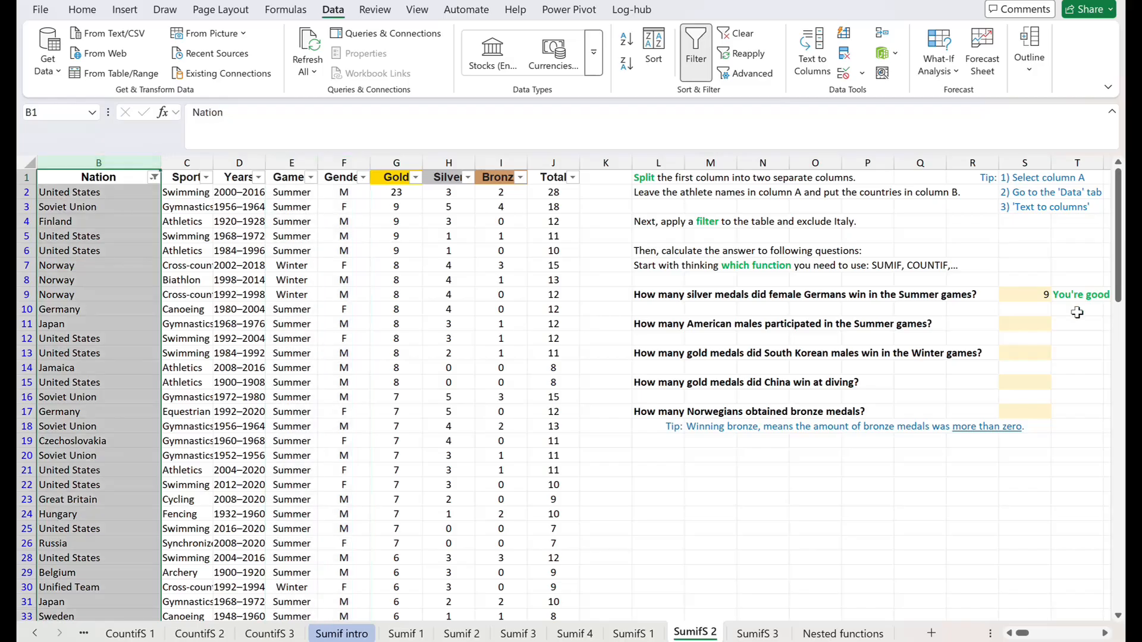
Start a COUNTIFS formula in answer cell S11 with the Games range E2:E101 and the Summer cell E82 as its criterion.
{"action": "left_click", "coordinate": [1027, 324]}
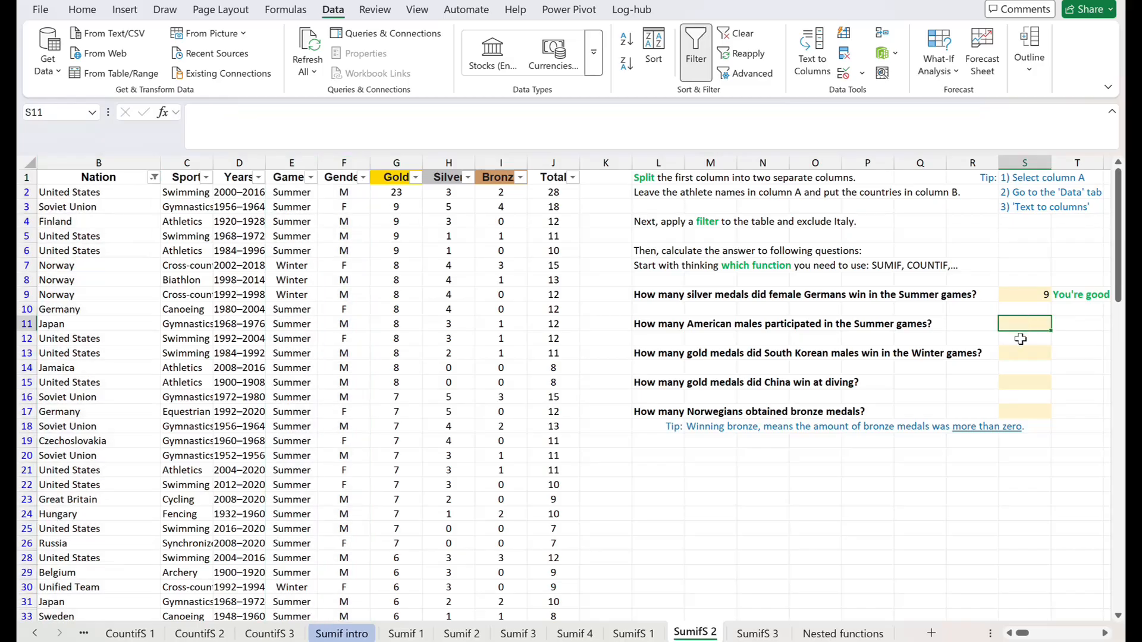
{"action": "type", "text": "="}
{"action": "key", "text": "BackSpace"}
{"action": "type", "text": "=cou"}
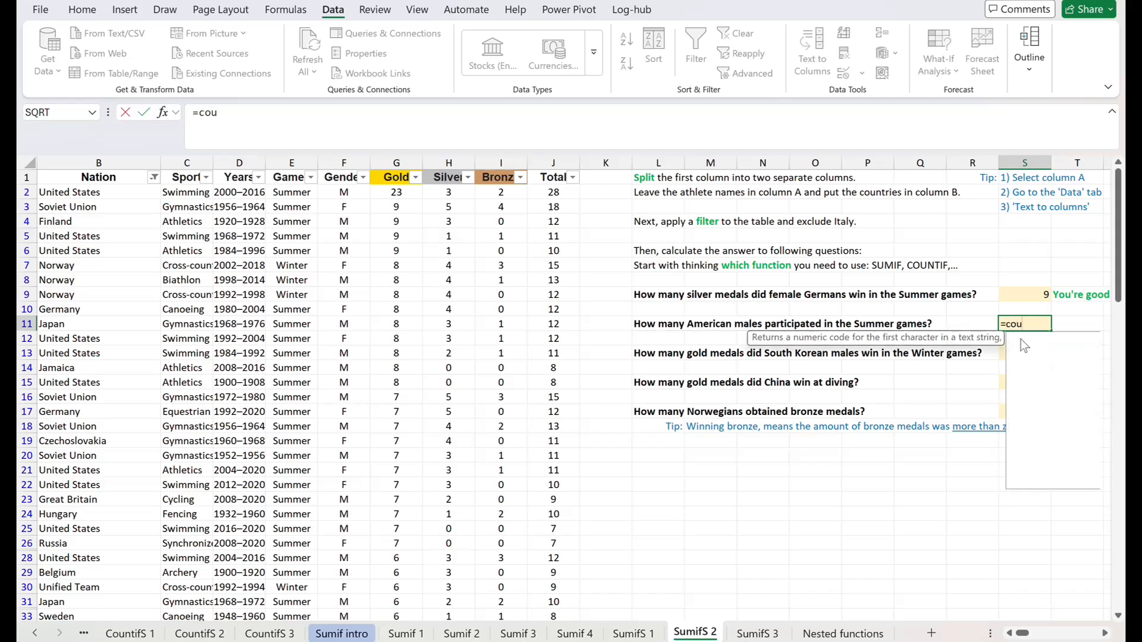
{"action": "type", "text": "ntifs("}
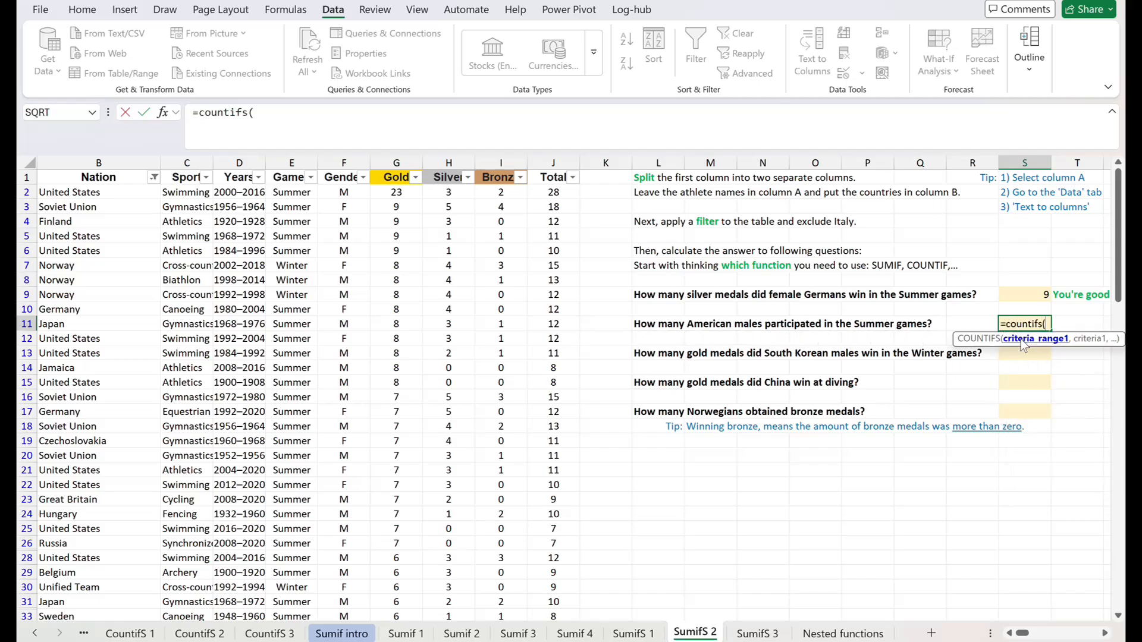
{"action": "left_click", "coordinate": [305, 195]}
{"action": "key", "text": "ctrl+shift+Down"}
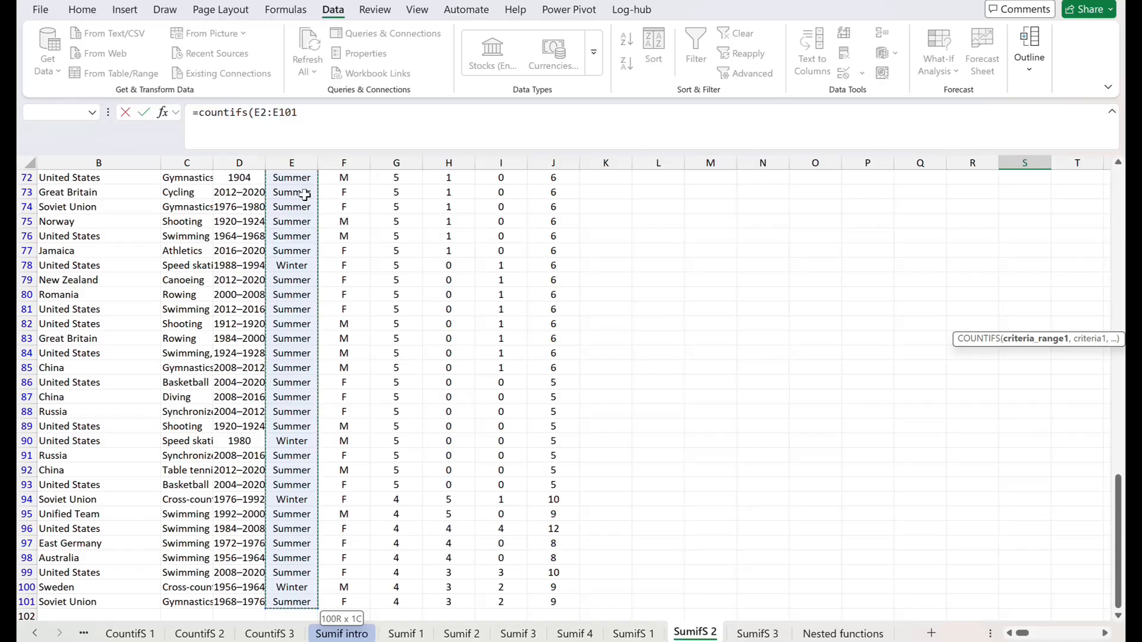
{"action": "type", "text": ","}
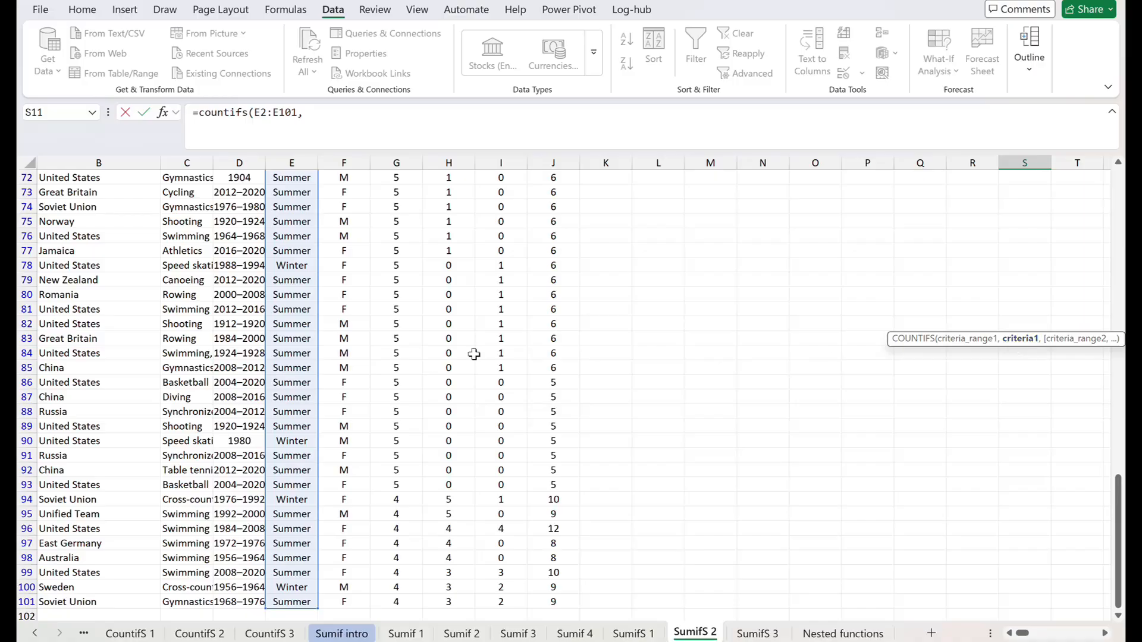
{"action": "left_click", "coordinate": [283, 325]}
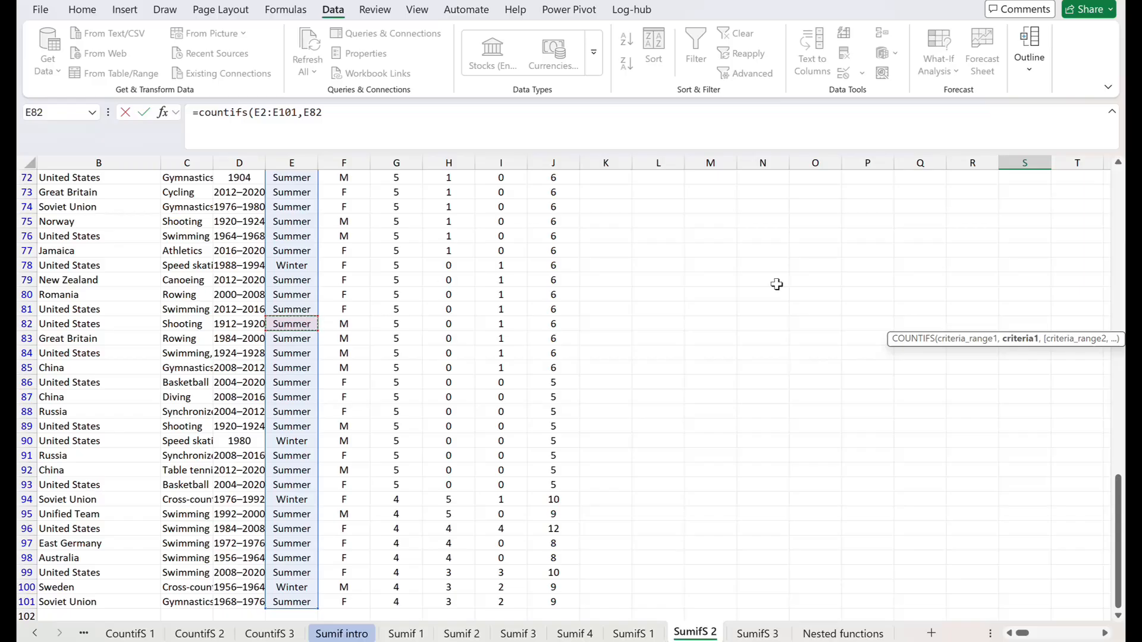
{"action": "type", "text": ","}
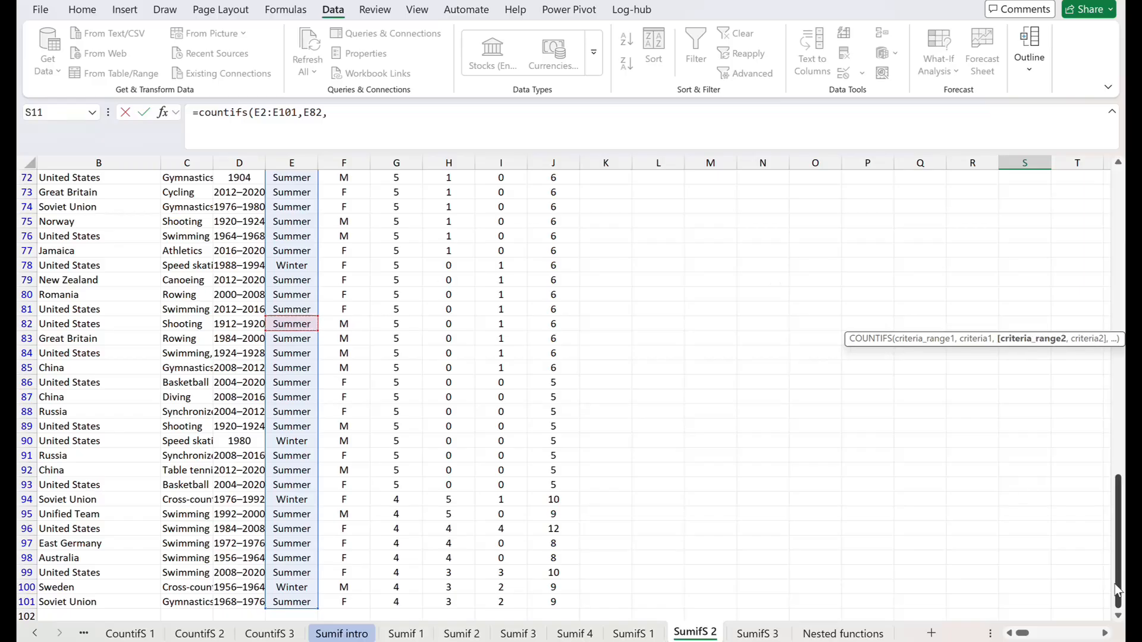
Add the Nation range B2:B101 with the United States cell B89 as the second condition of the COUNTIFS formula.
{"action": "left_click_drag", "start_coordinate": [1109, 584], "coordinate": [1116, 260]}
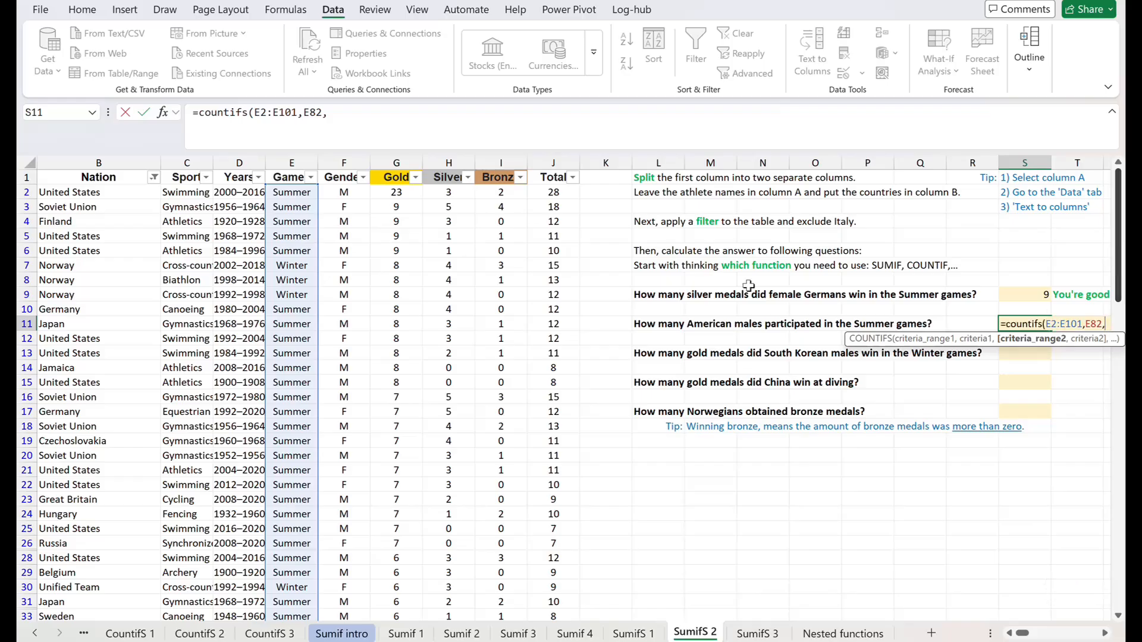
{"action": "left_click", "coordinate": [78, 192]}
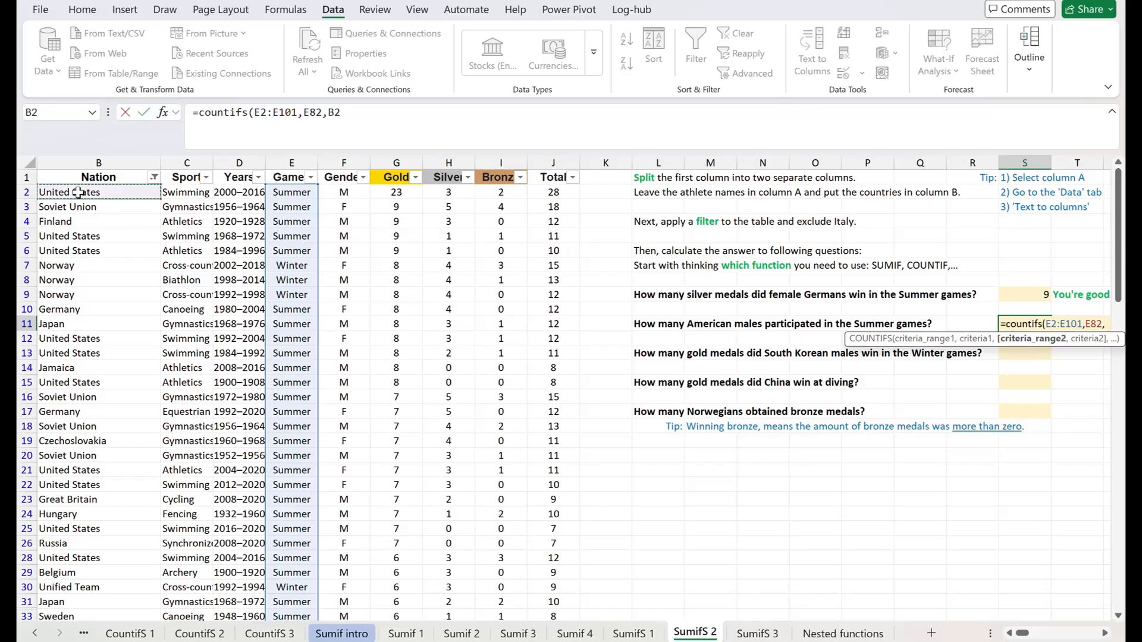
{"action": "key", "text": "ctrl+shift+Down"}
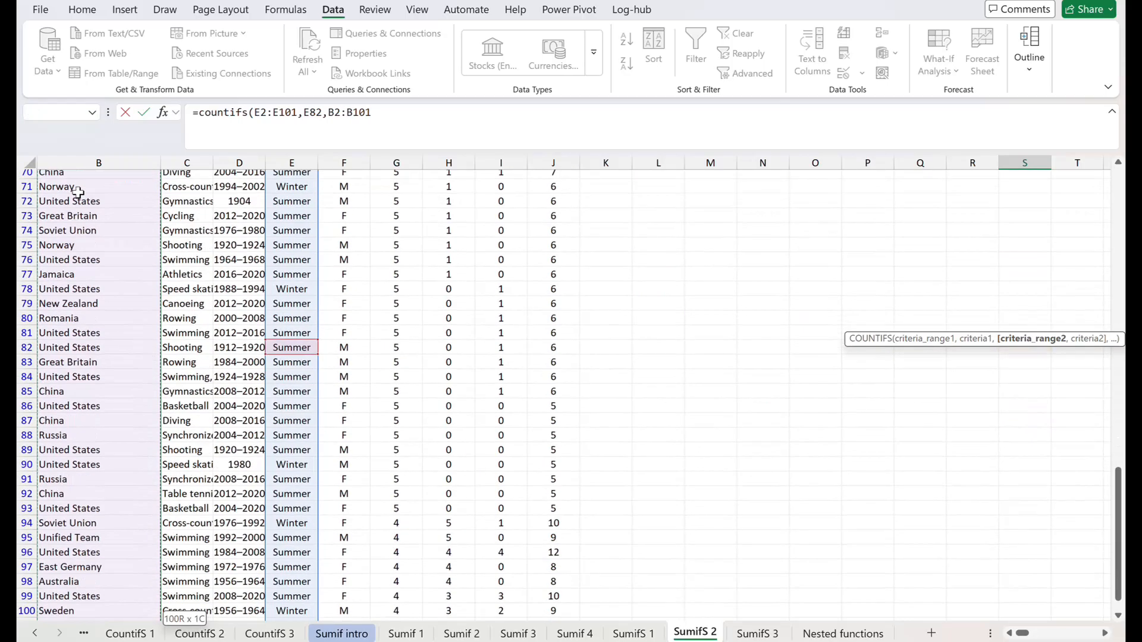
{"action": "type", "text": ","}
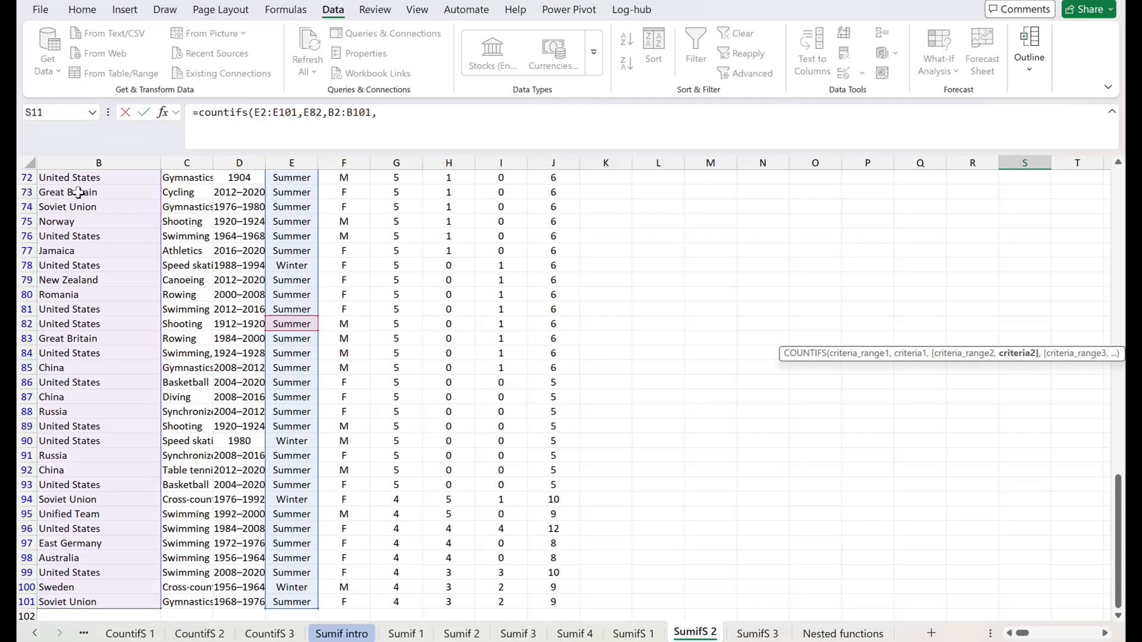
{"action": "left_click", "coordinate": [86, 428]}
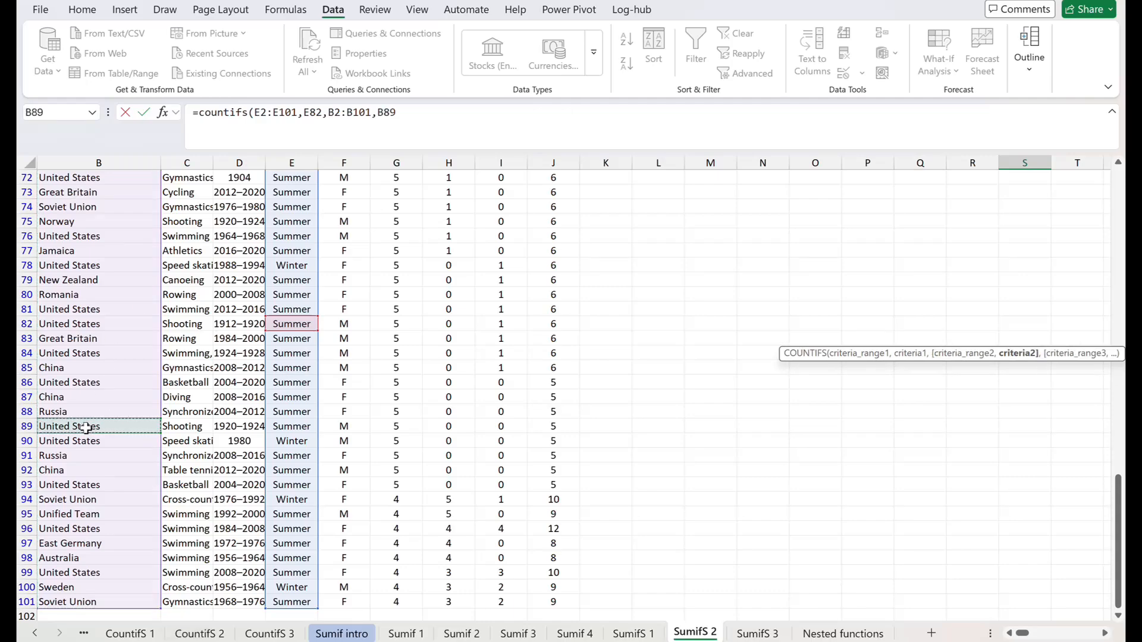
{"action": "type", "text": ","}
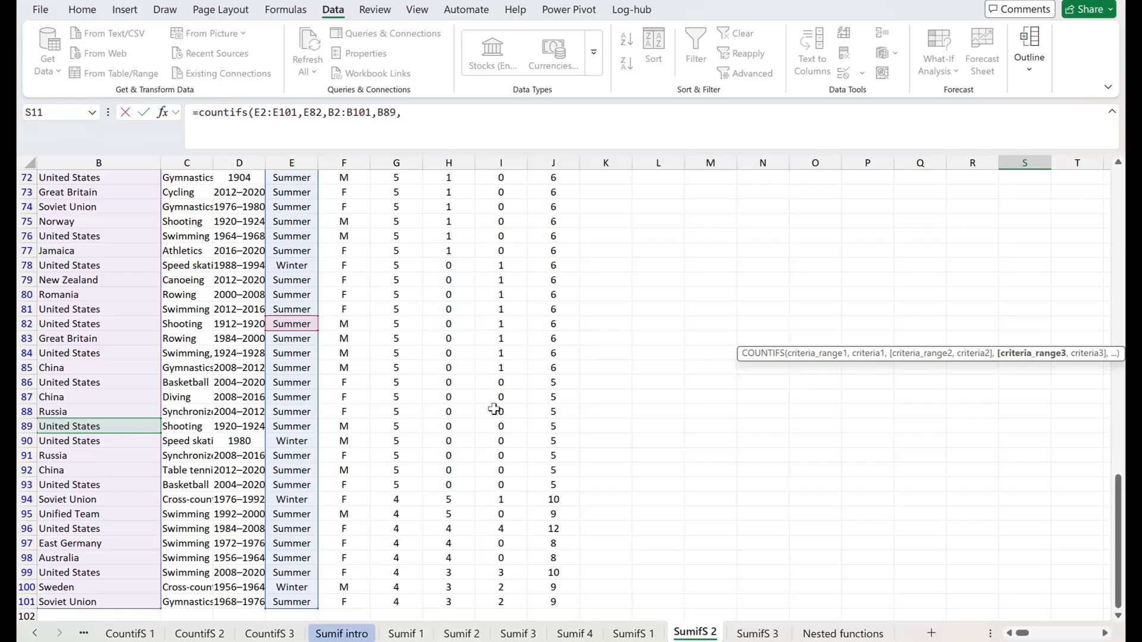
Add the Gender range F2:F101 with the male cell F83 as the third condition and enter the COUNTIFS formula in S11.
{"action": "left_click_drag", "start_coordinate": [1117, 535], "coordinate": [1117, 202]}
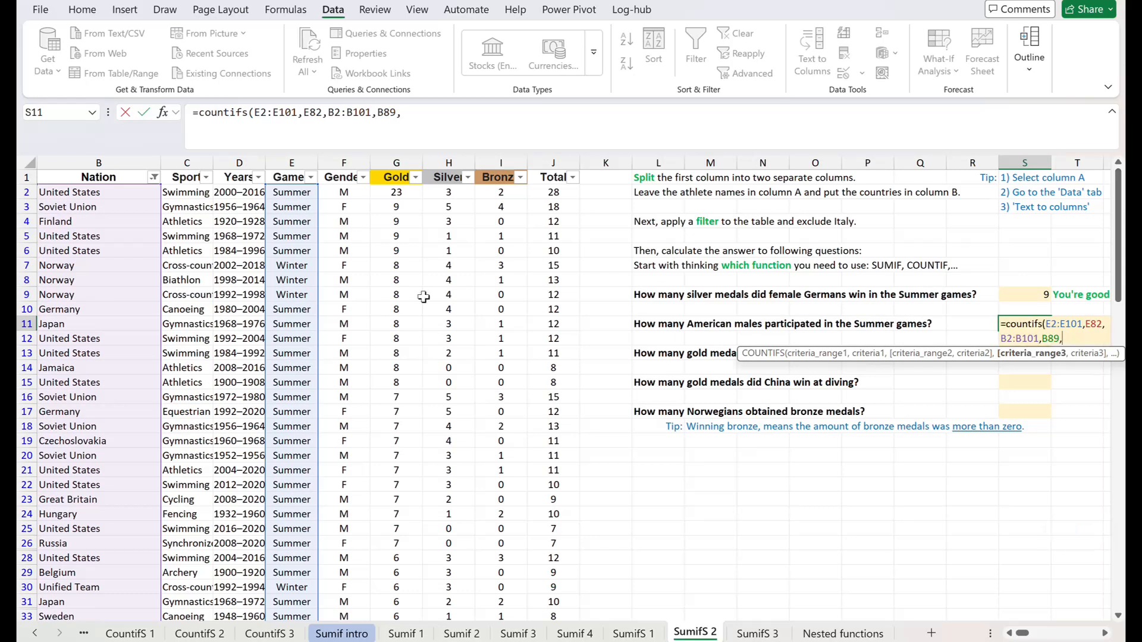
{"action": "left_click", "coordinate": [339, 191]}
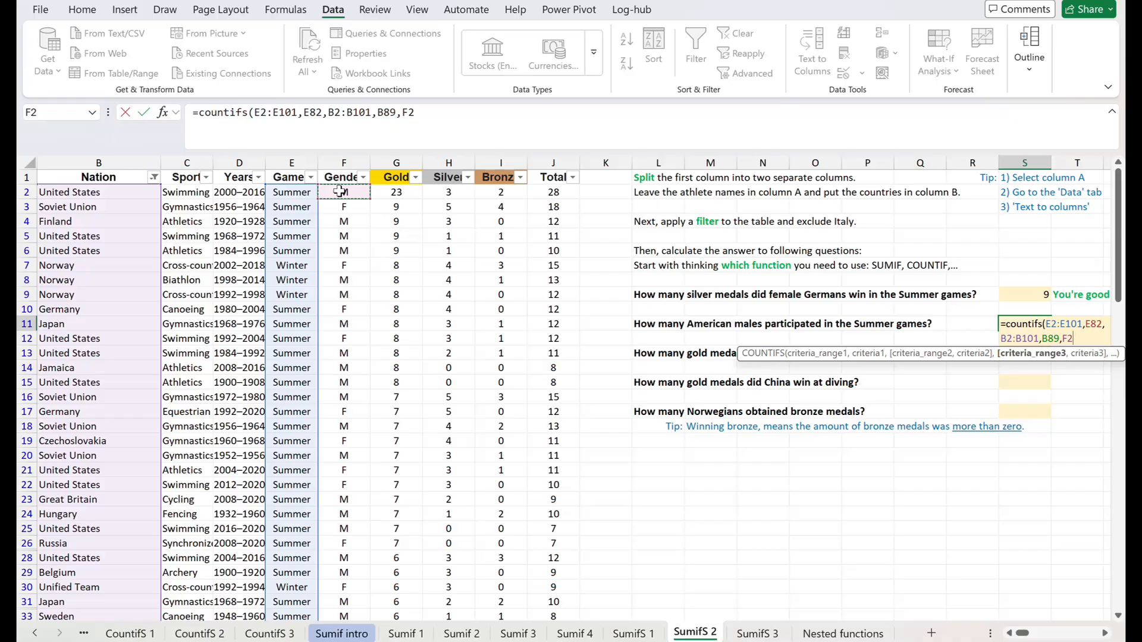
{"action": "key", "text": "ctrl+shift+Down"}
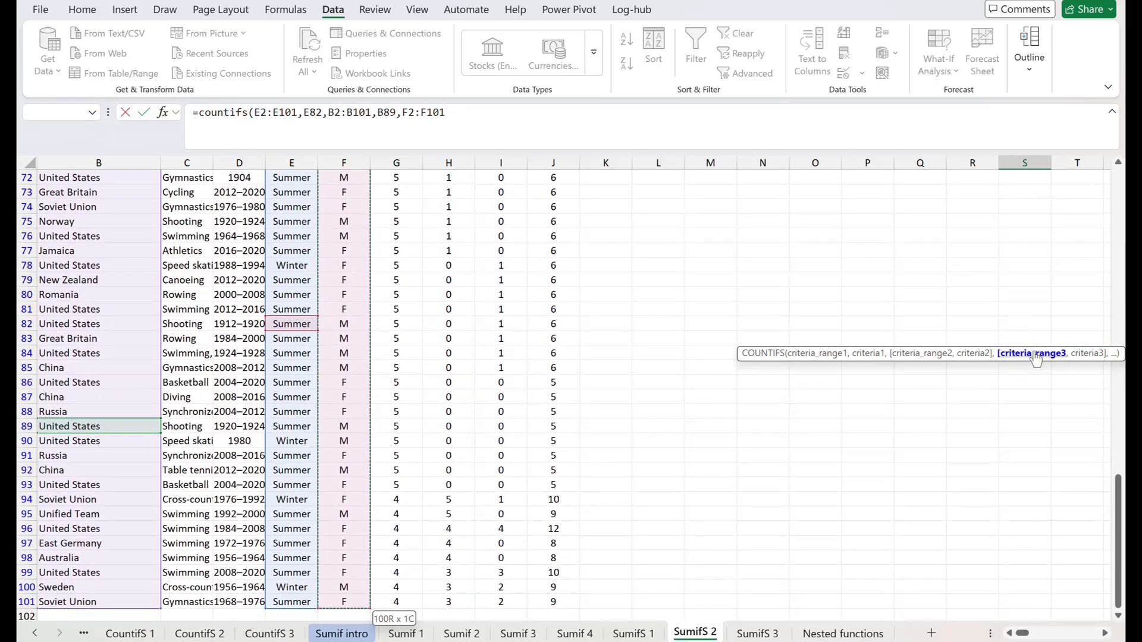
{"action": "type", "text": ","}
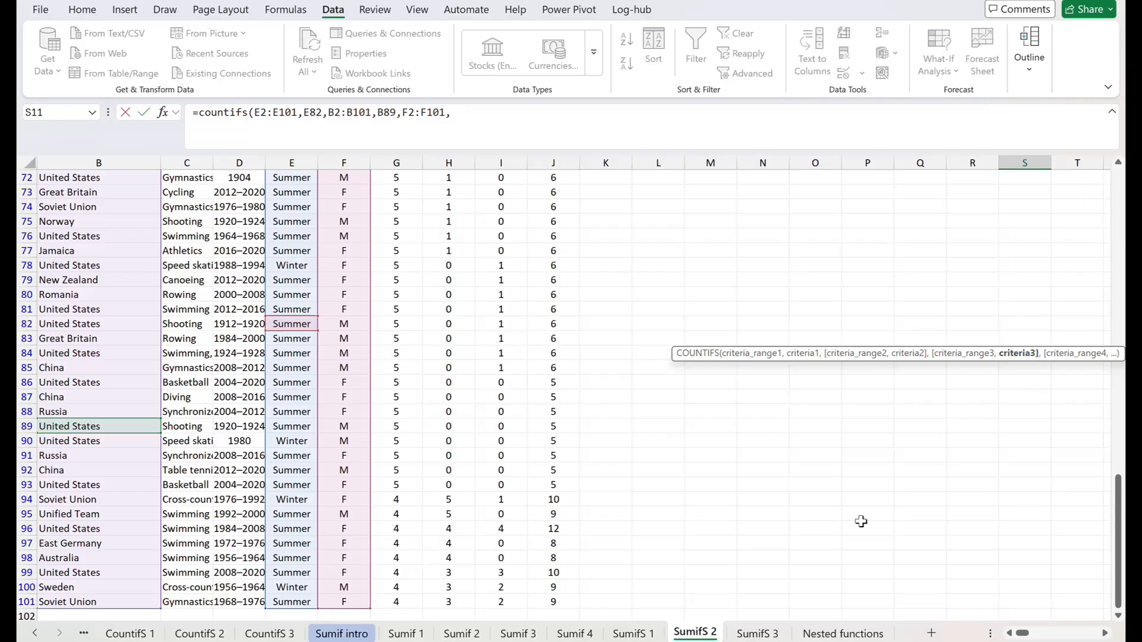
{"action": "left_click", "coordinate": [344, 338]}
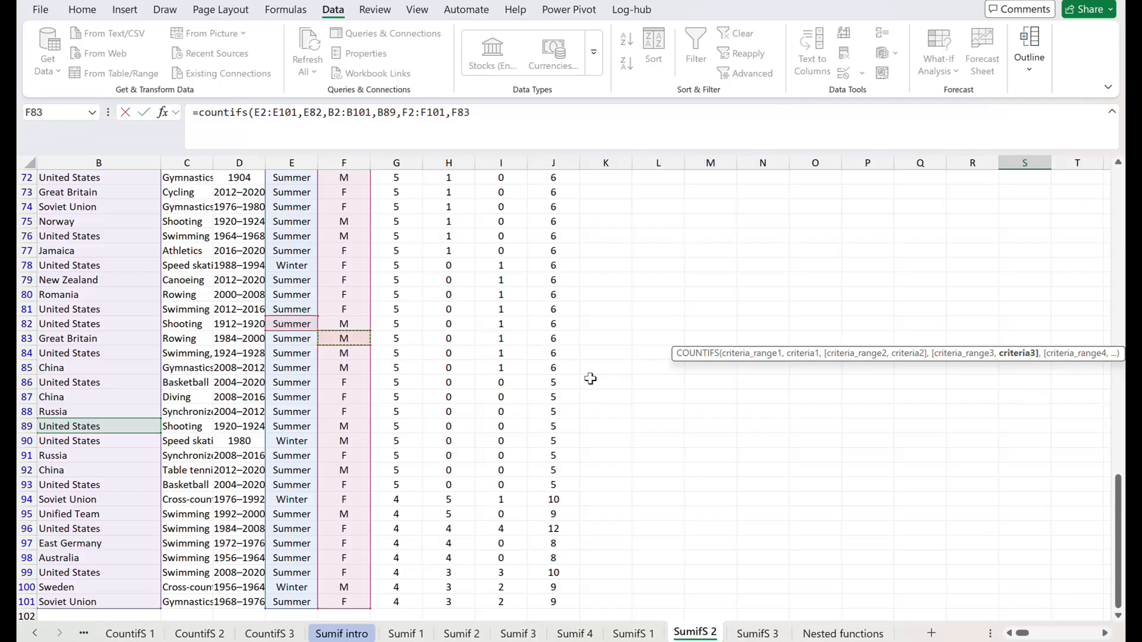
{"action": "key", "text": "Return"}
{"action": "key", "text": "Up"}
{"action": "key", "text": "Up"}
{"action": "key", "text": "Up"}
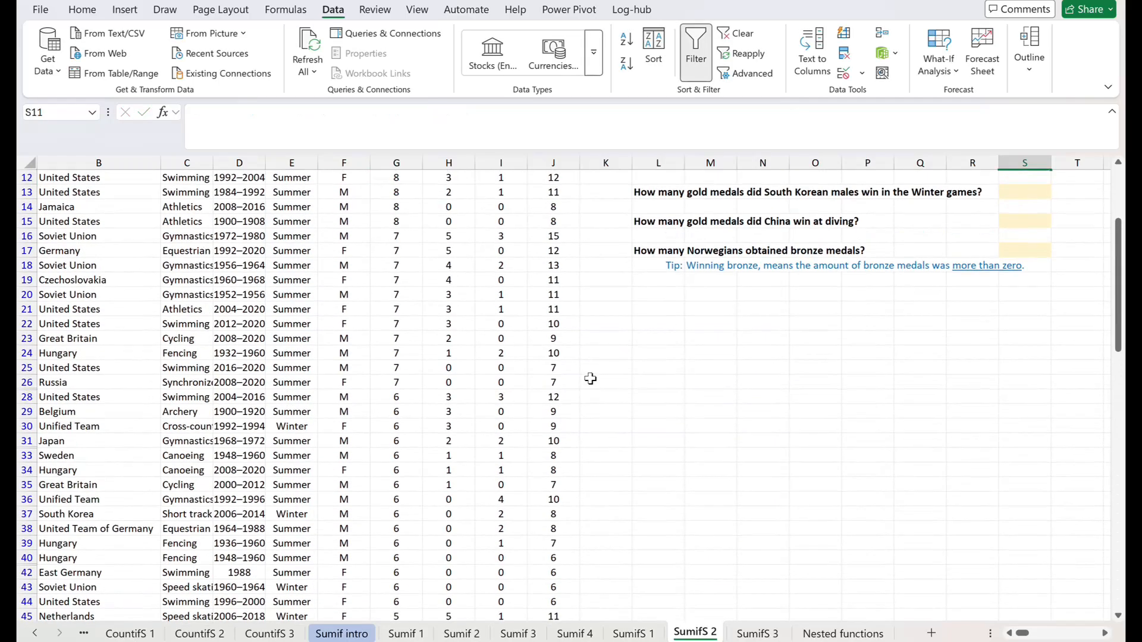
{"action": "key", "text": "Down"}
{"action": "key", "text": "Down"}
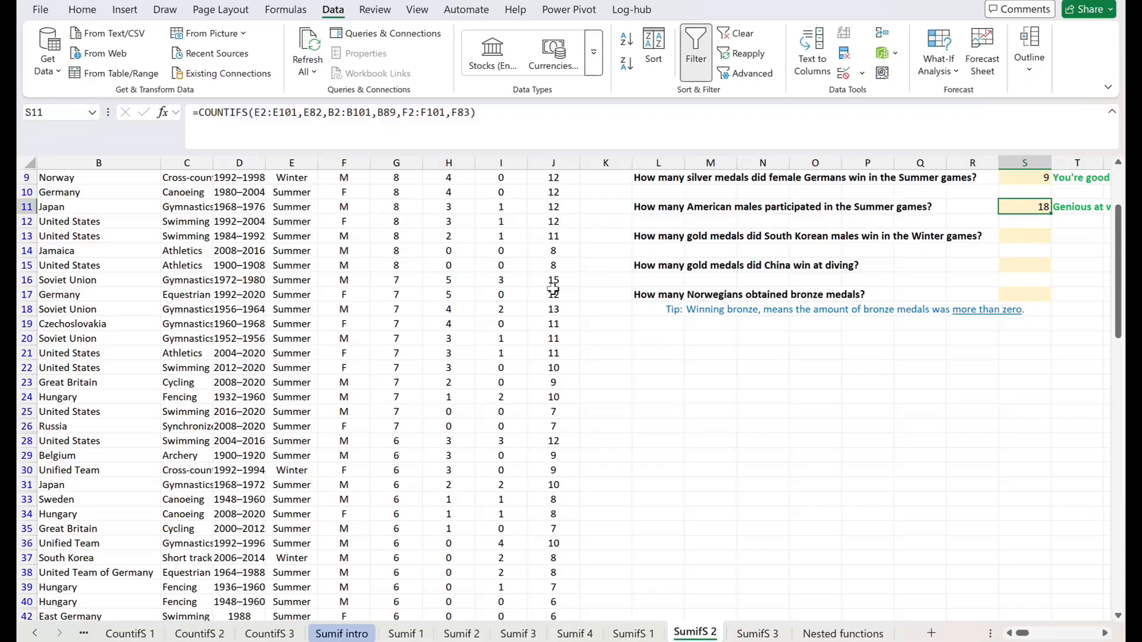
{"action": "left_click", "coordinate": [507, 128]}
{"action": "key", "text": "Return"}
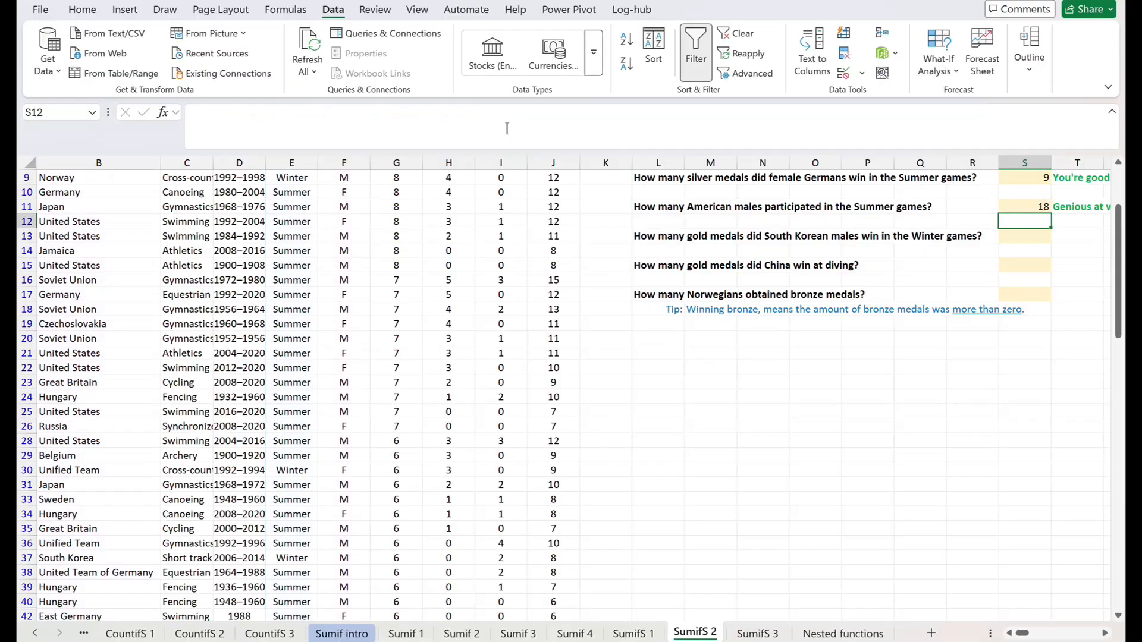
Examine the question about gold medals won by South Korean males in the Winter games and the Gold column it sums.
{"action": "key", "text": "Down"}
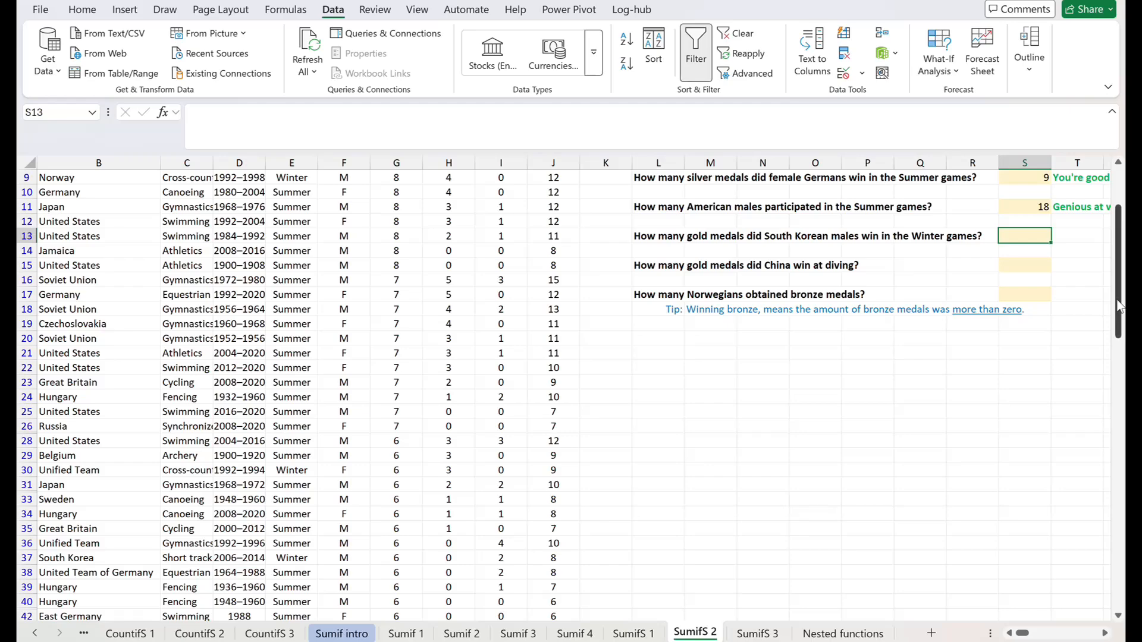
{"action": "left_click_drag", "start_coordinate": [1121, 305], "coordinate": [1115, 253]}
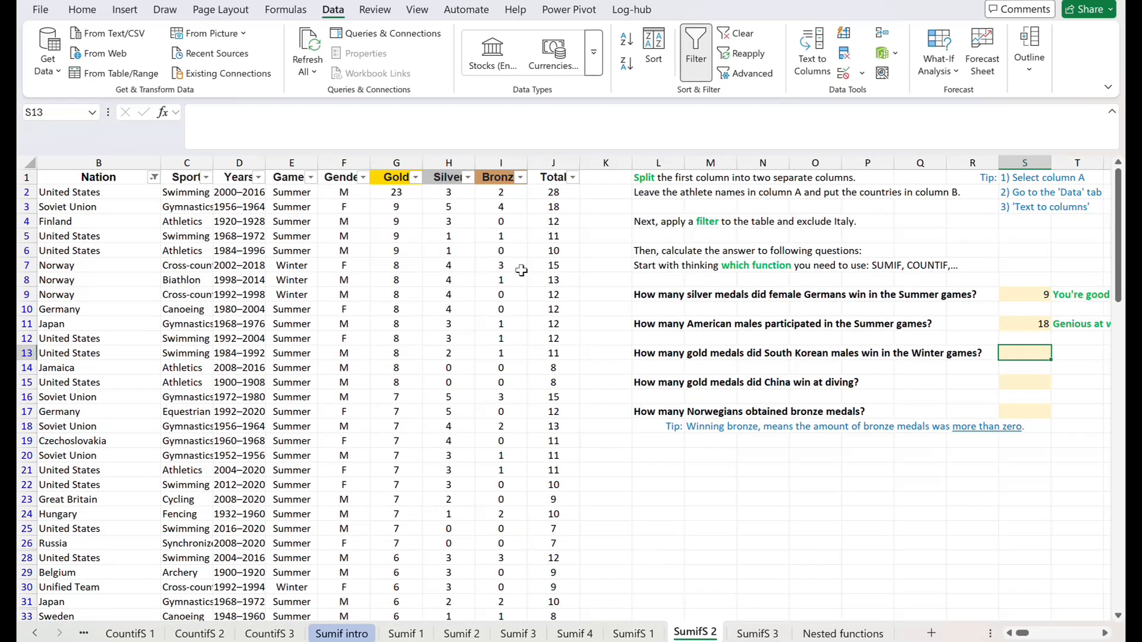
{"action": "left_click", "coordinate": [408, 161]}
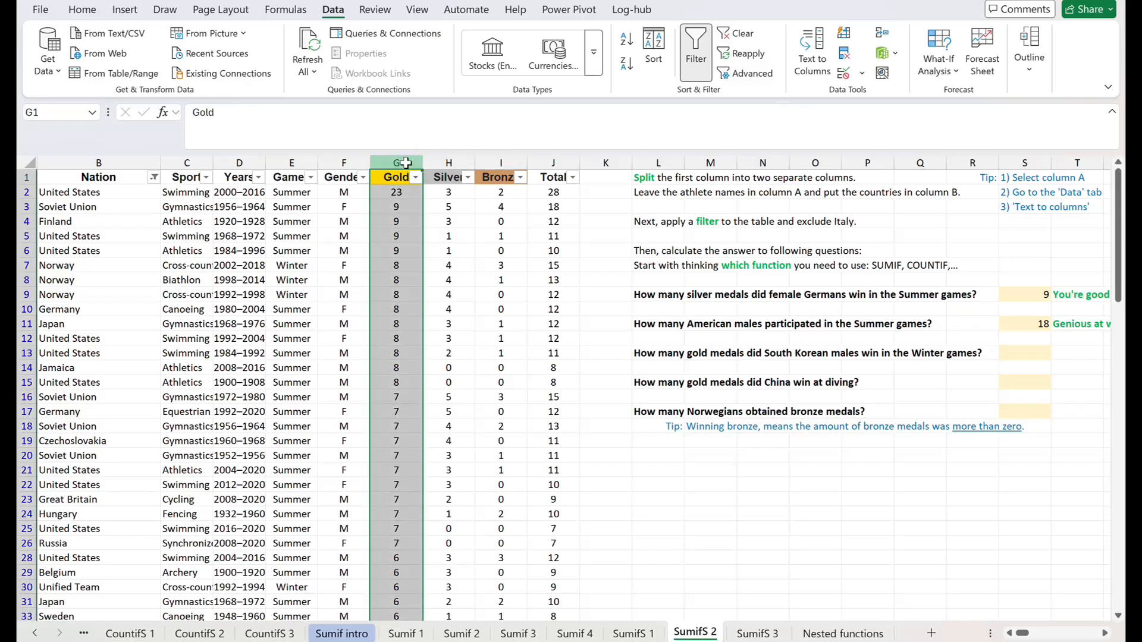
{"action": "left_click", "coordinate": [404, 225]}
{"action": "left_click", "coordinate": [403, 280]}
{"action": "left_click", "coordinate": [404, 366]}
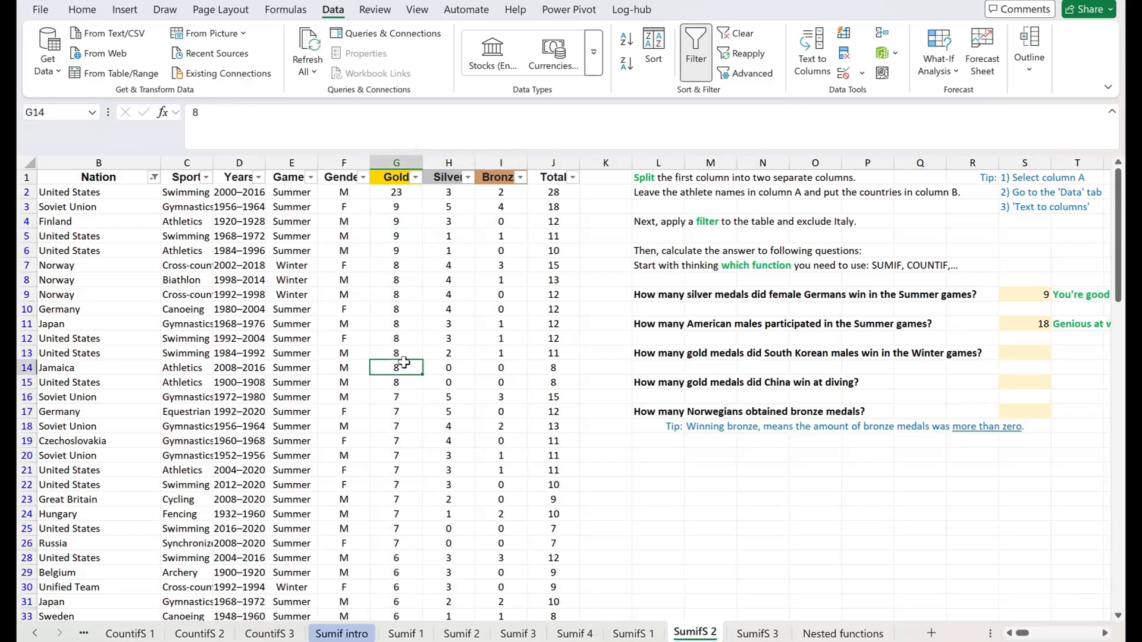
{"action": "left_click", "coordinate": [405, 437]}
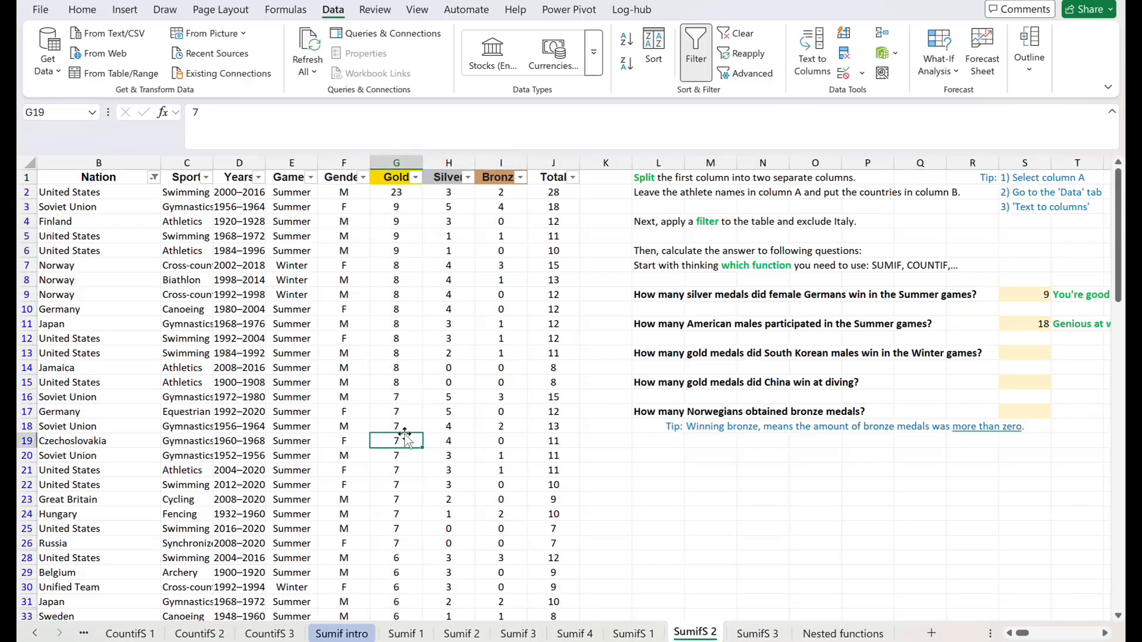
{"action": "left_click", "coordinate": [398, 252]}
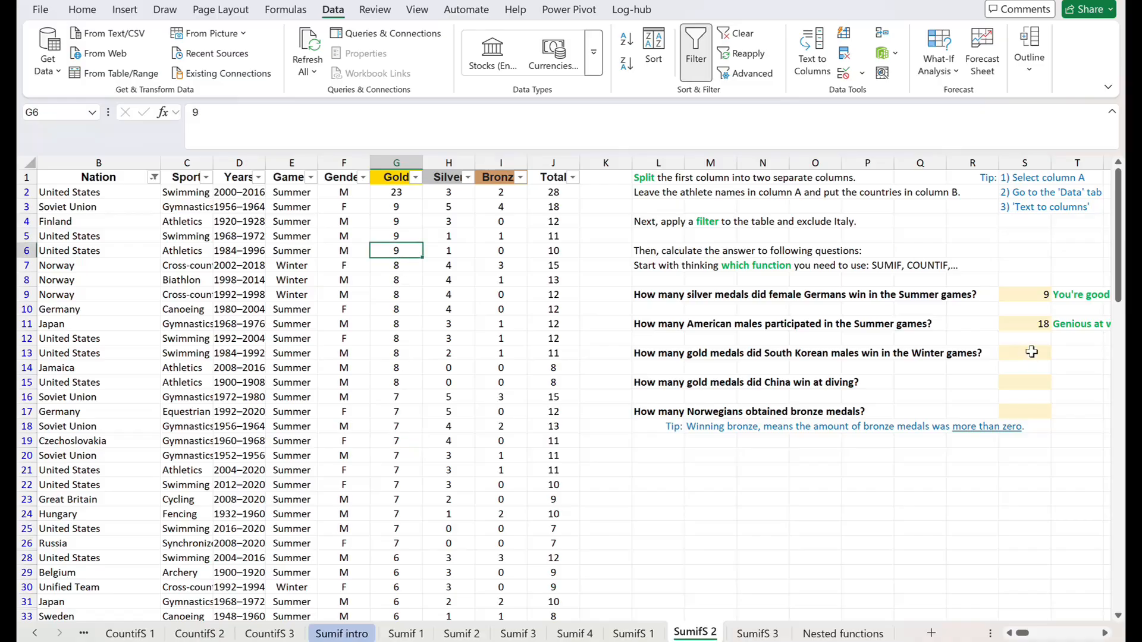
Start a SUMIFS formula in answer cell S13 with the Gold values G2:G101 as the sum range.
{"action": "left_click", "coordinate": [1031, 354]}
{"action": "type", "text": "=sumfi"}
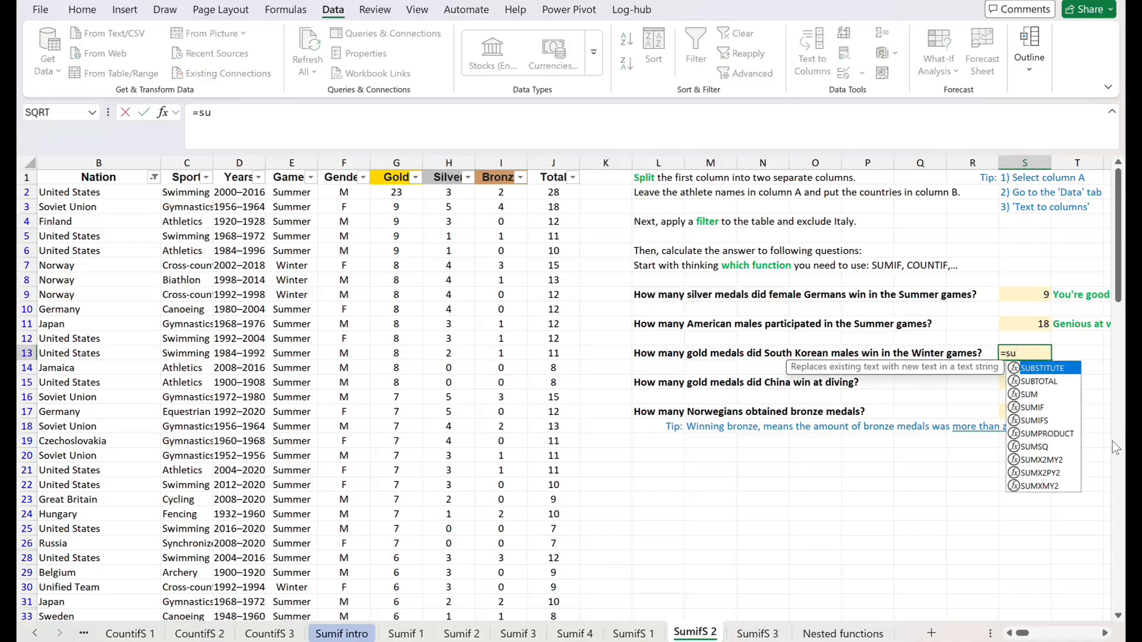
{"action": "key", "text": "BackSpace"}
{"action": "type", "text": "ifs("}
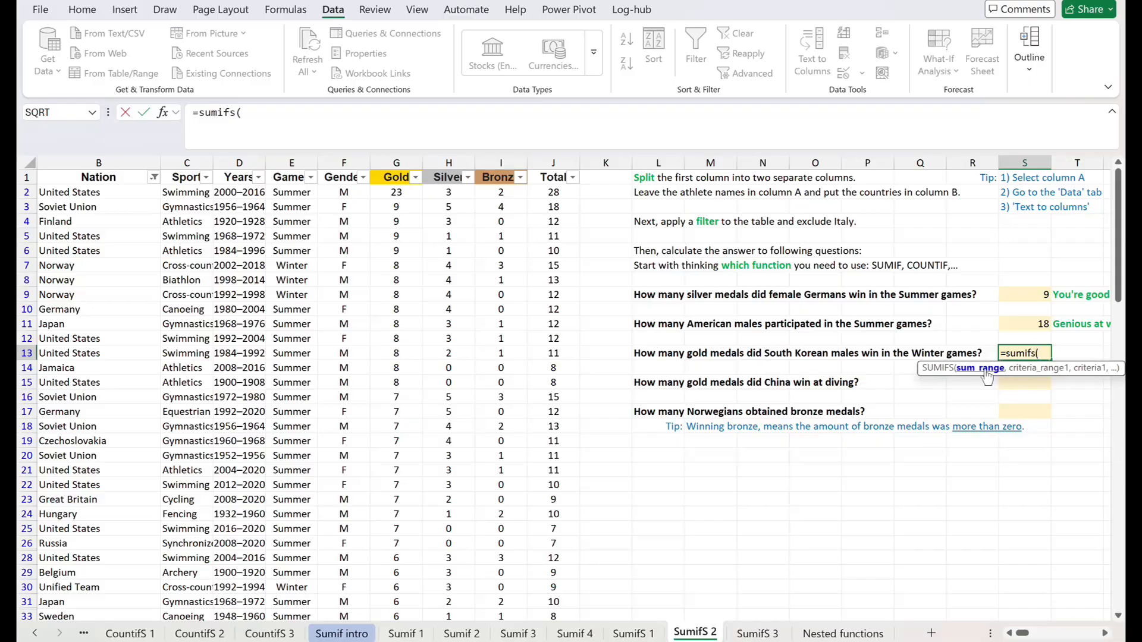
{"action": "left_click", "coordinate": [394, 194]}
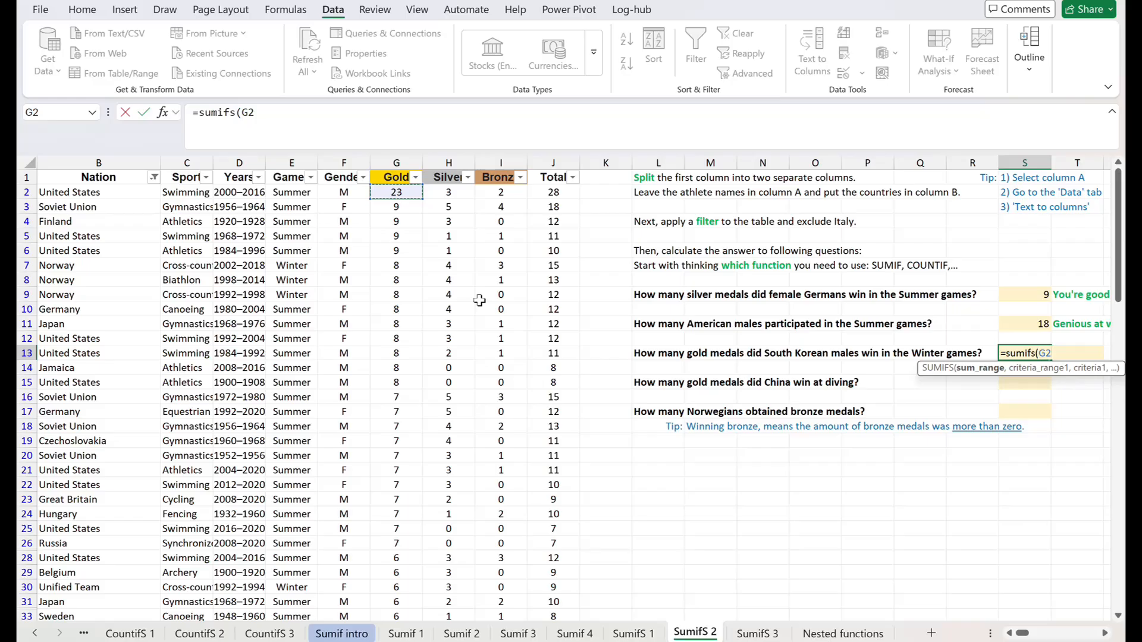
{"action": "key", "text": "ctrl+shift+Down"}
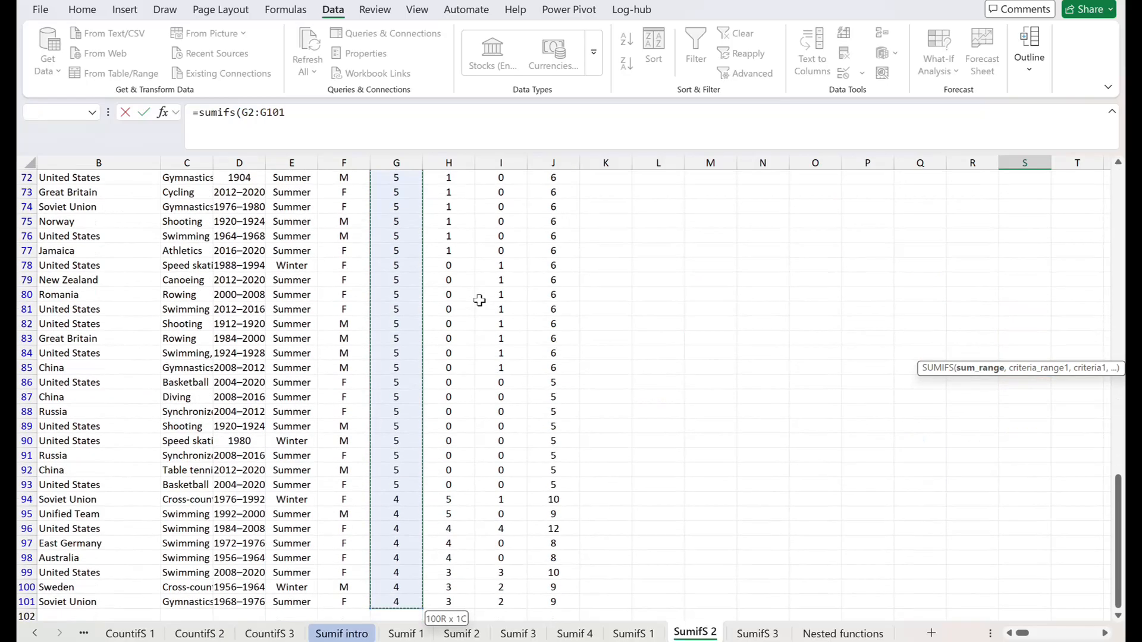
{"action": "type", "text": ","}
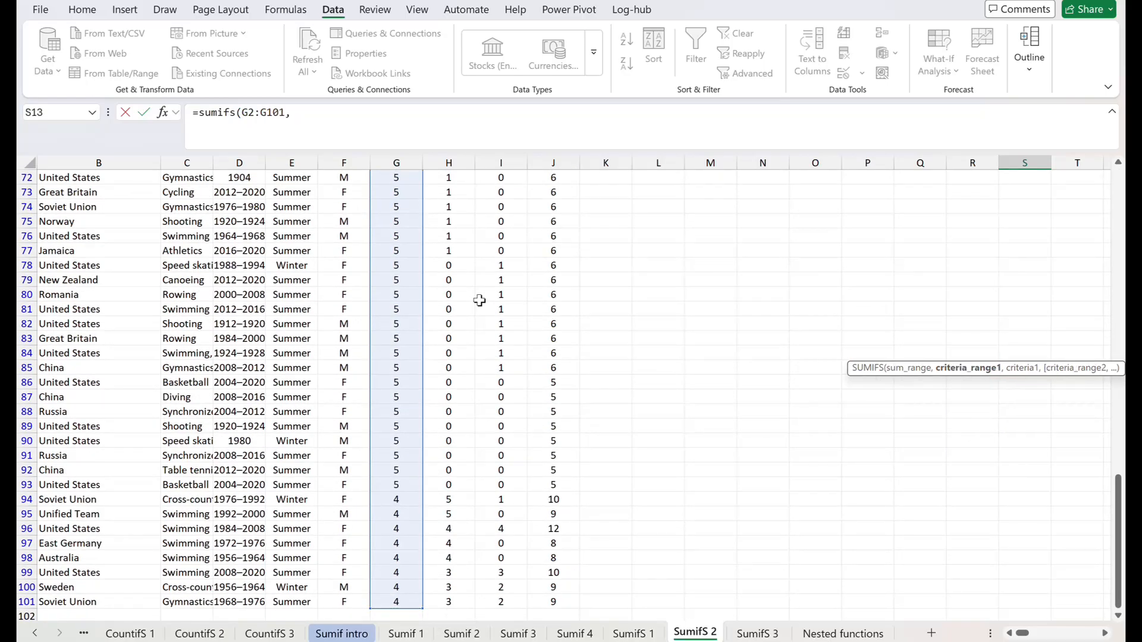
Add the Nation values B2:B101 as the first criteria range of the SUMIFS formula, with the criterion "South Korea".
{"action": "left_click_drag", "start_coordinate": [1122, 526], "coordinate": [1098, 169]}
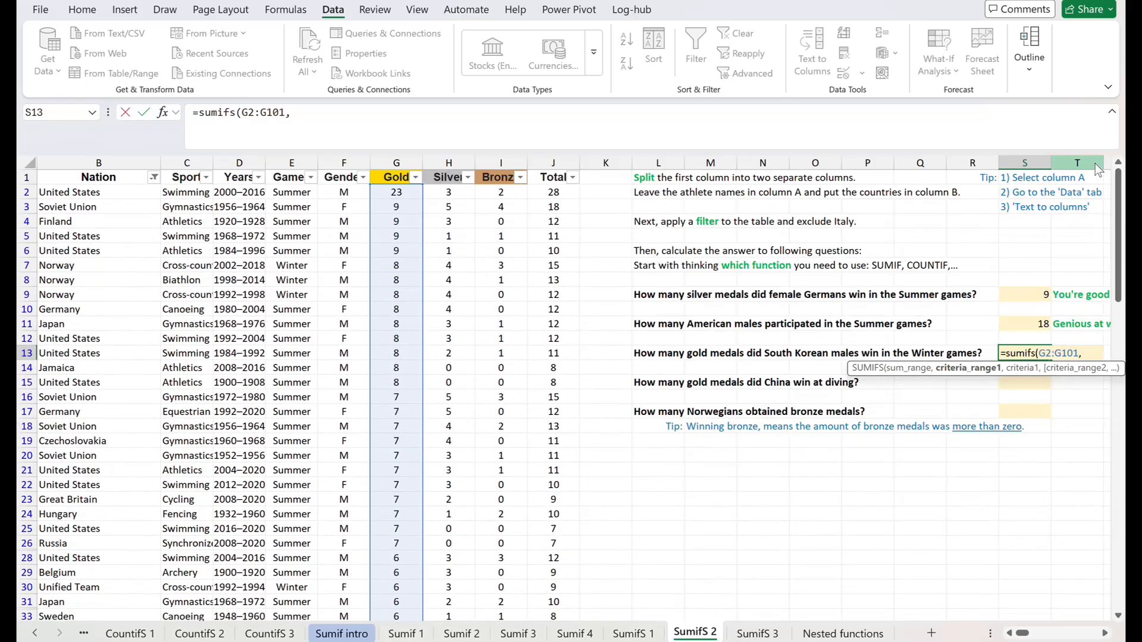
{"action": "left_click", "coordinate": [118, 193]}
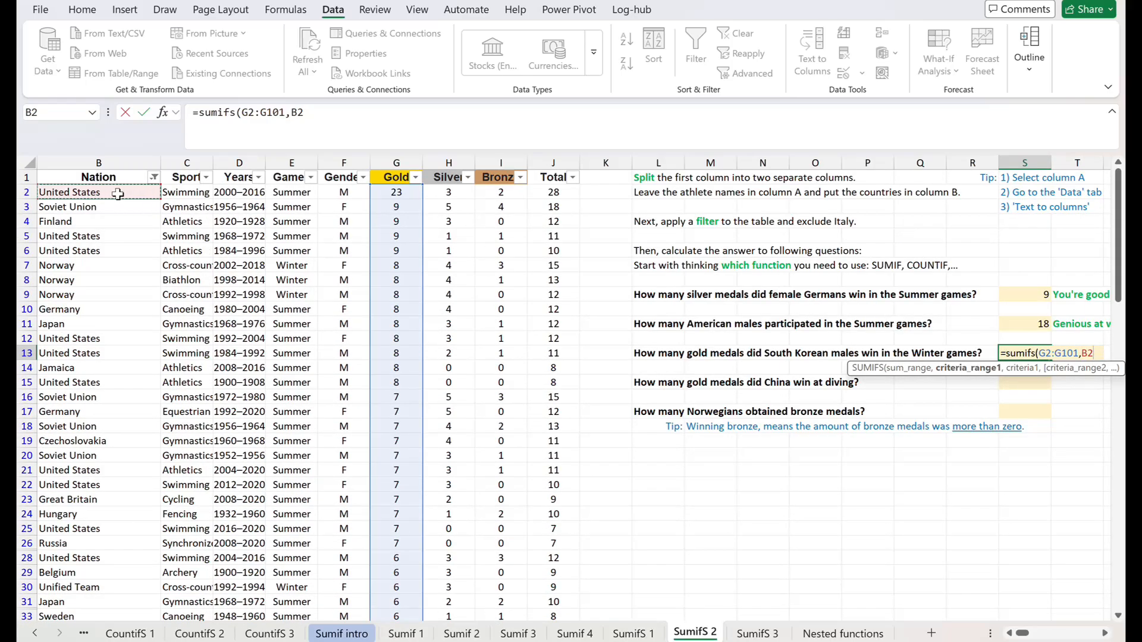
{"action": "key", "text": "ctrl+shift+Down"}
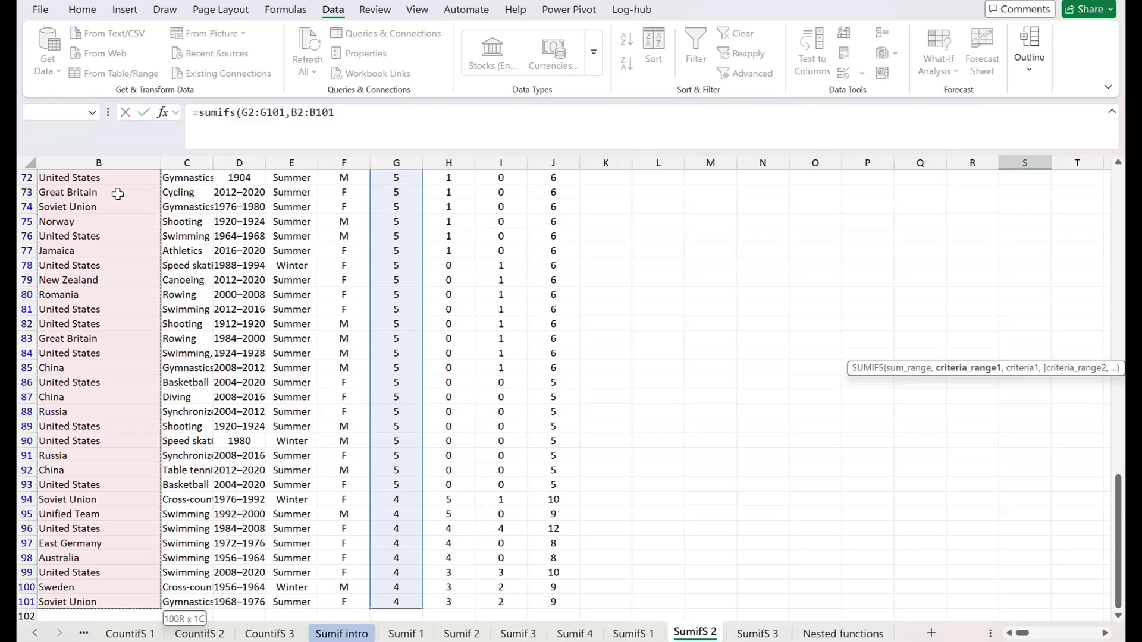
{"action": "type", "text": ",\"South Korea"}
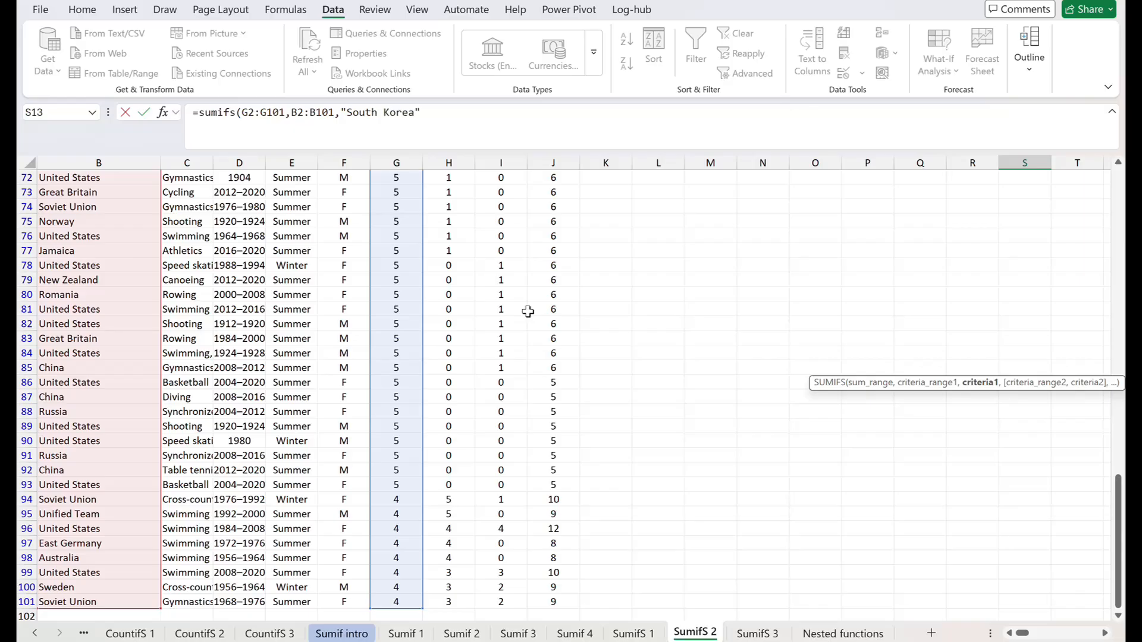
{"action": "type", "text": ","}
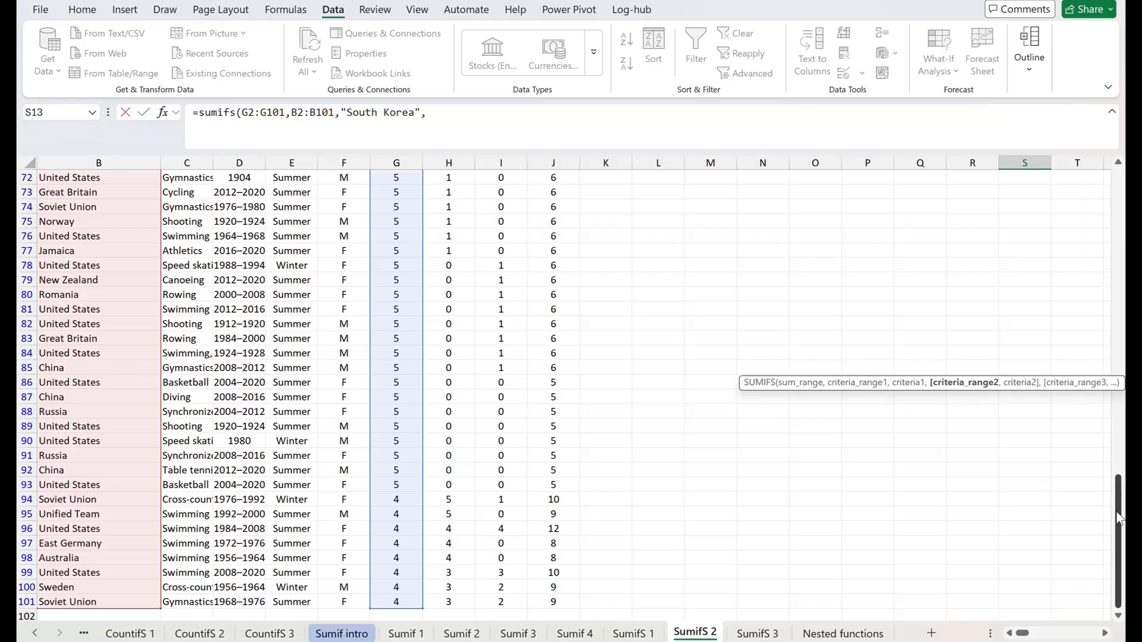
Add the Gender range F2:F101 with the male cell F9 as the second condition of the SUMIFS formula.
{"action": "left_click_drag", "start_coordinate": [1116, 517], "coordinate": [1114, 202]}
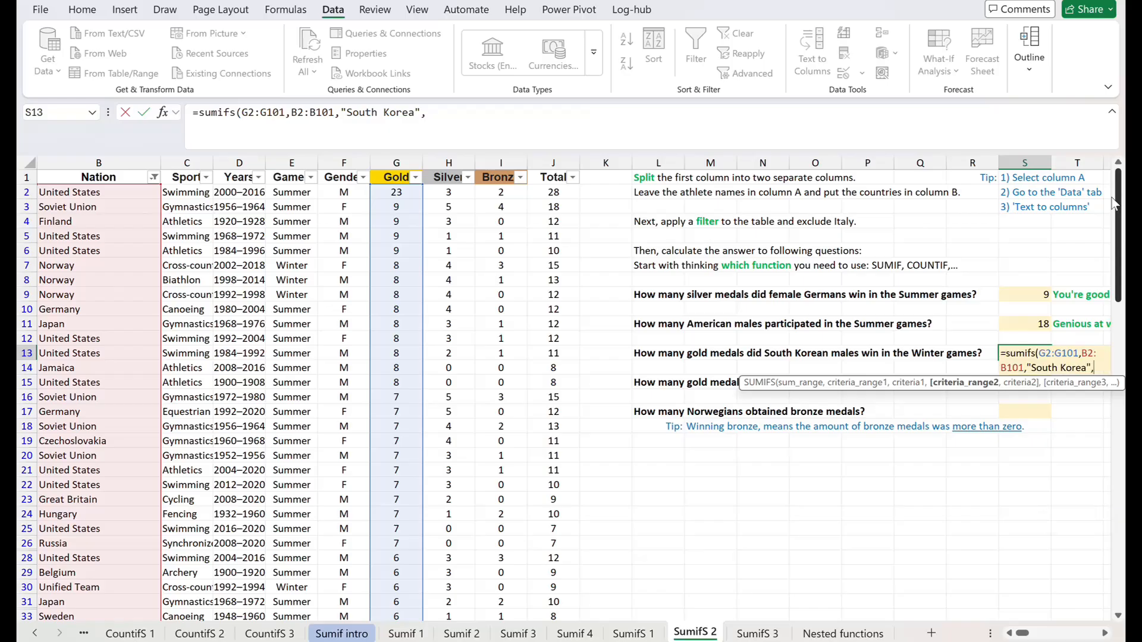
{"action": "left_click", "coordinate": [449, 119]}
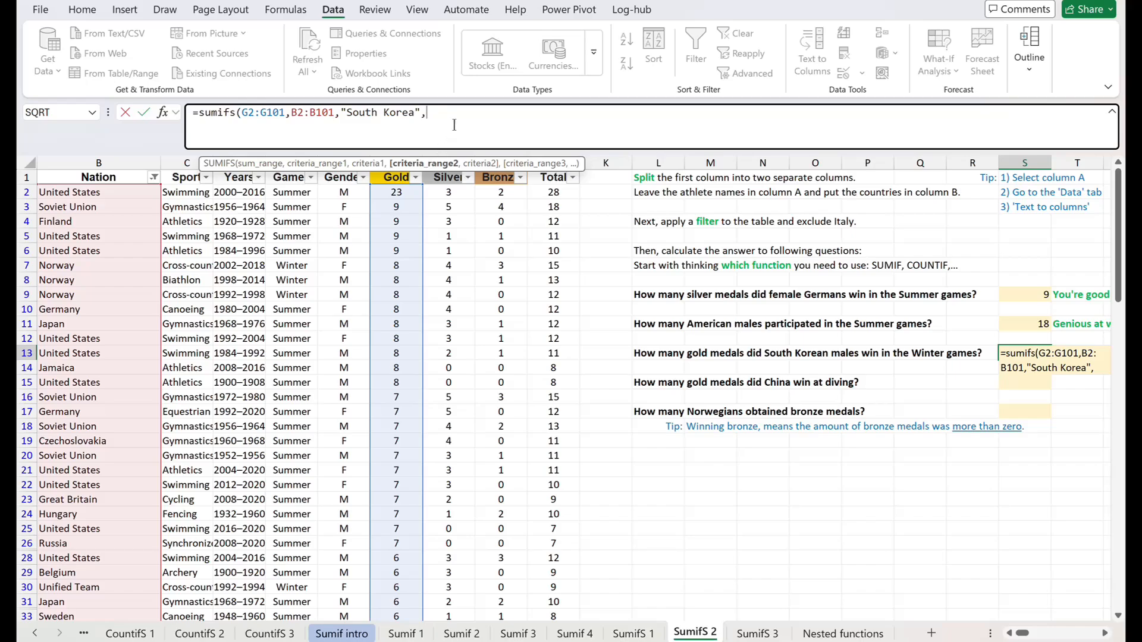
{"action": "left_click", "coordinate": [348, 193]}
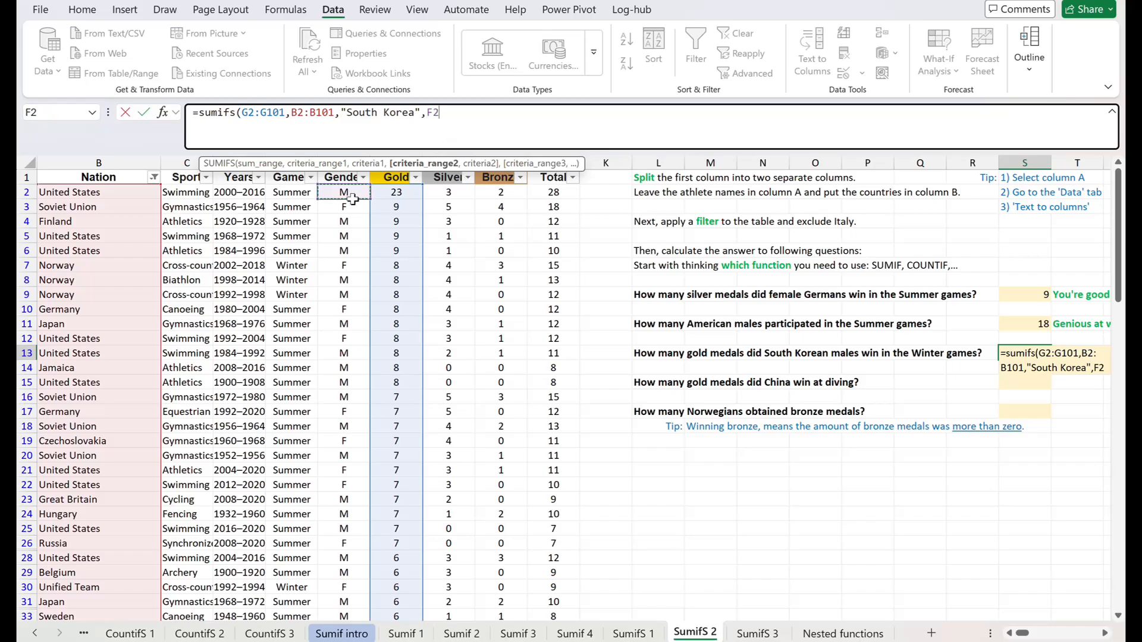
{"action": "key", "text": "ctrl+shift+Down"}
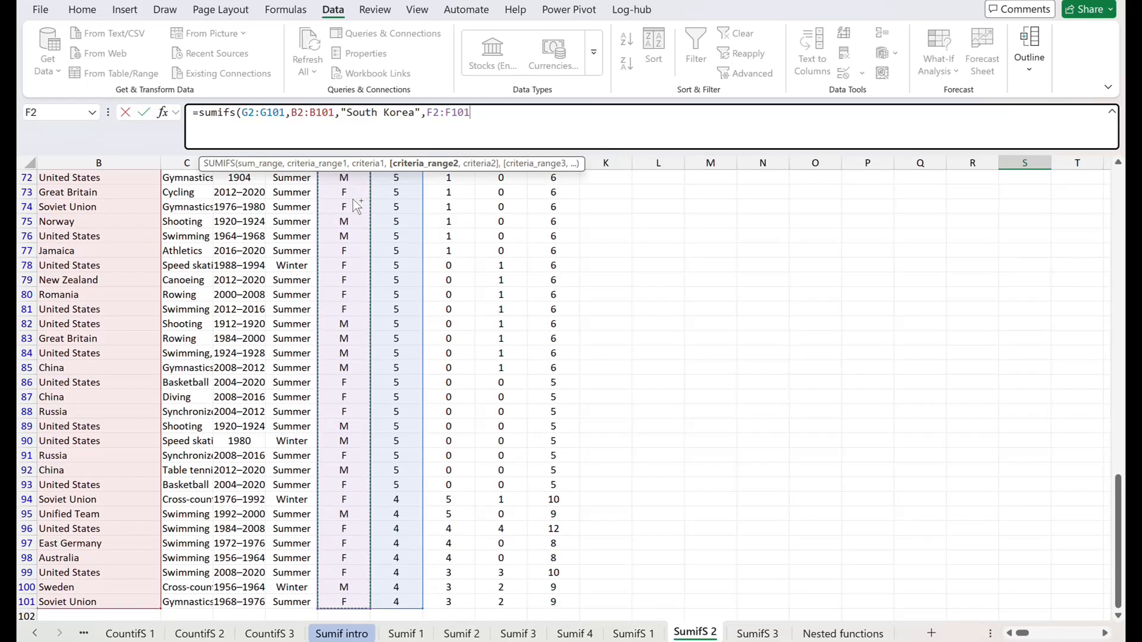
{"action": "type", "text": ","}
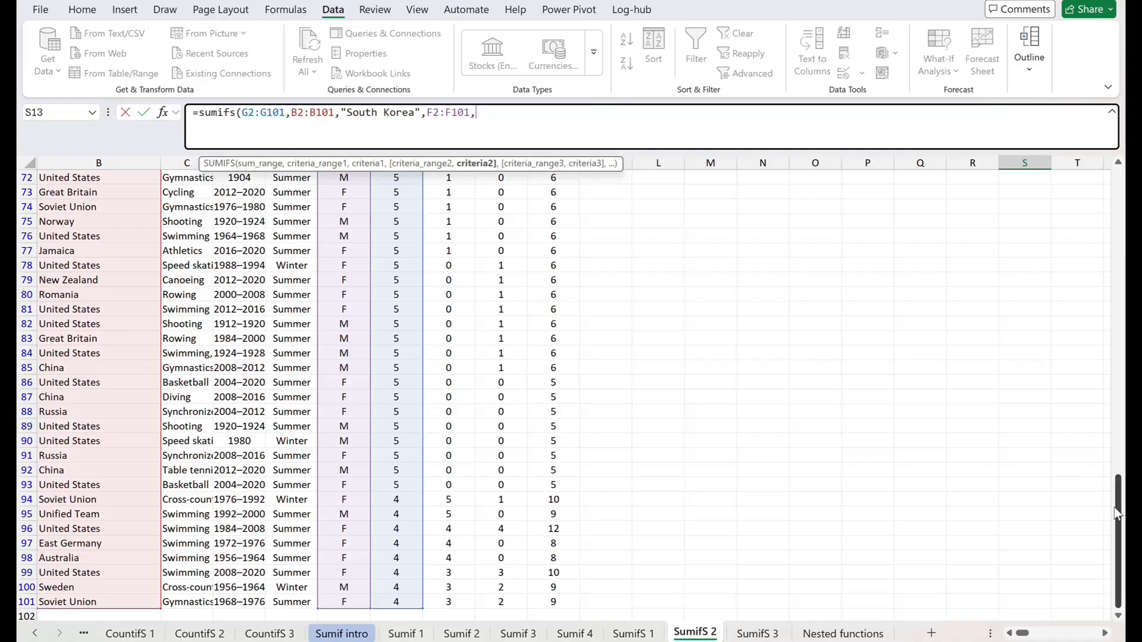
{"action": "left_click_drag", "start_coordinate": [1116, 508], "coordinate": [1104, 156]}
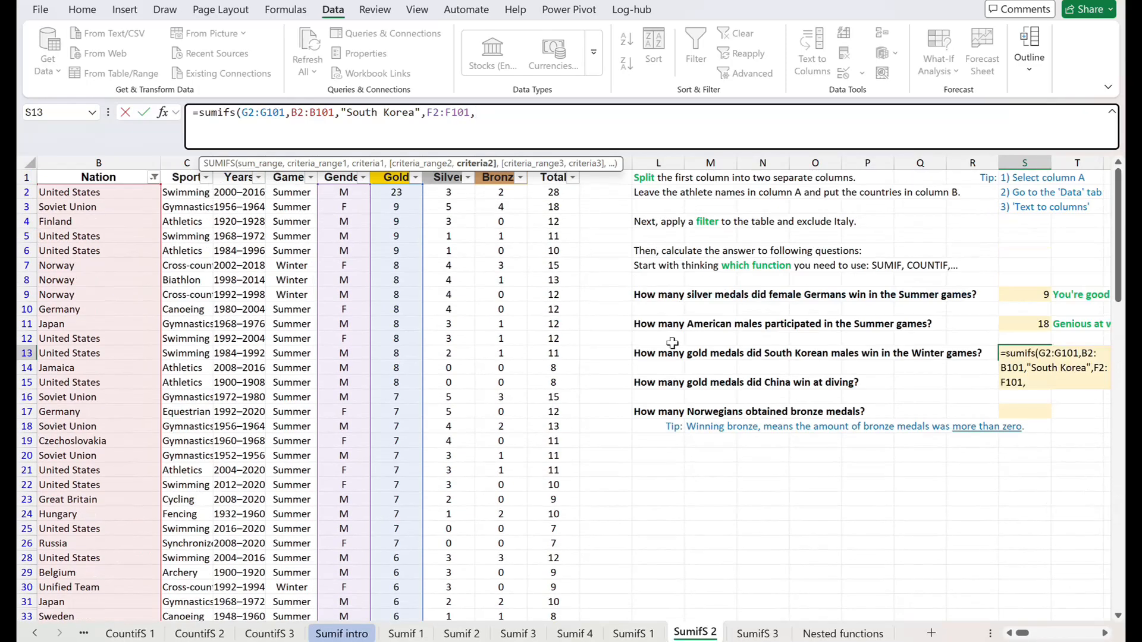
{"action": "left_click", "coordinate": [341, 293]}
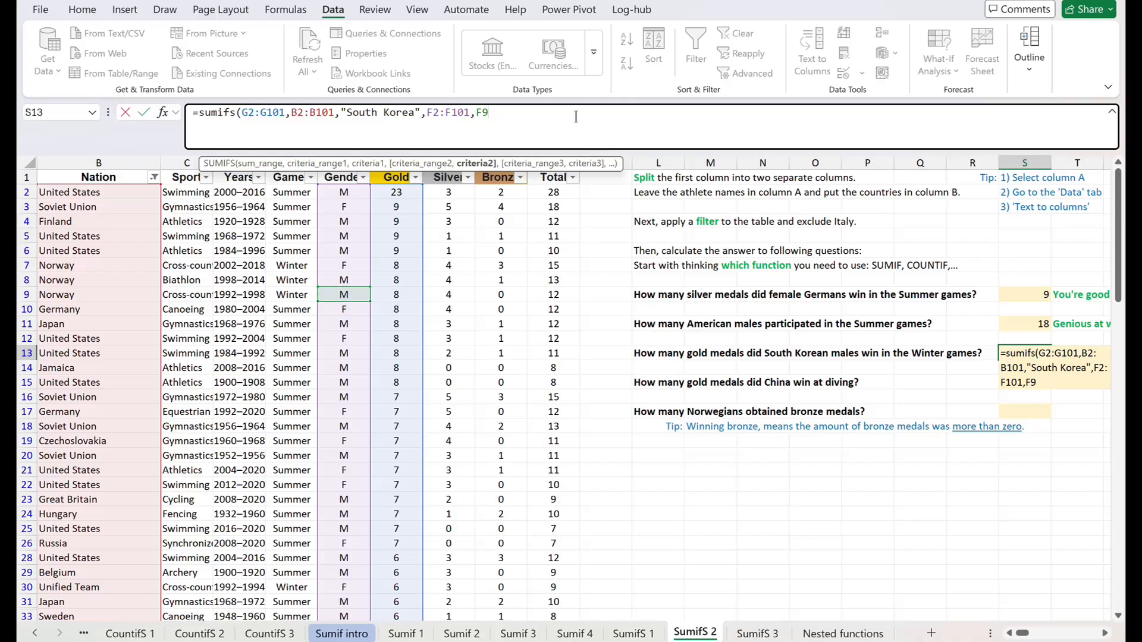
{"action": "type", "text": ","}
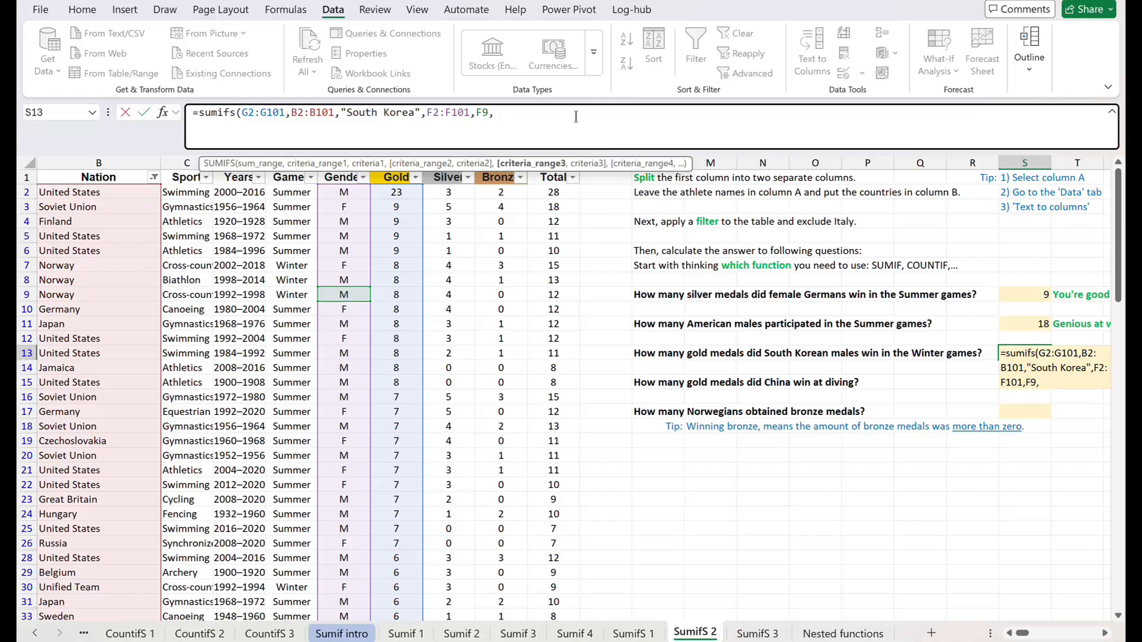
Add the Games range E2:E101 with the Winter cell E78 as the third condition and enter the SUMIFS formula in S13.
{"action": "left_click", "coordinate": [280, 193]}
{"action": "key", "text": "ctrl+shift+Down"}
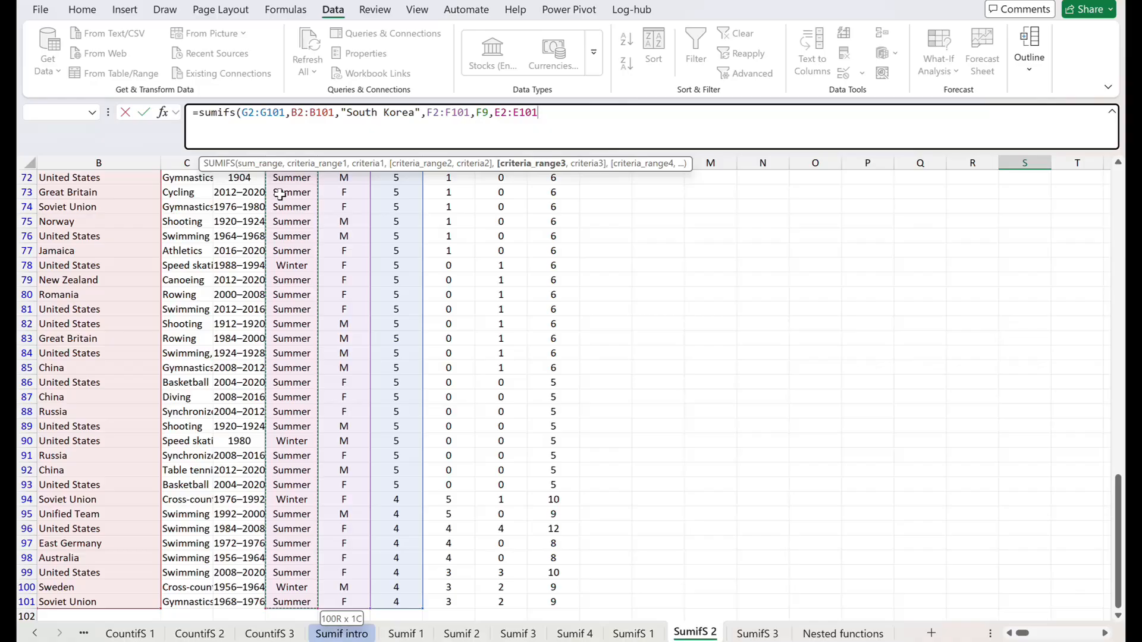
{"action": "type", "text": ","}
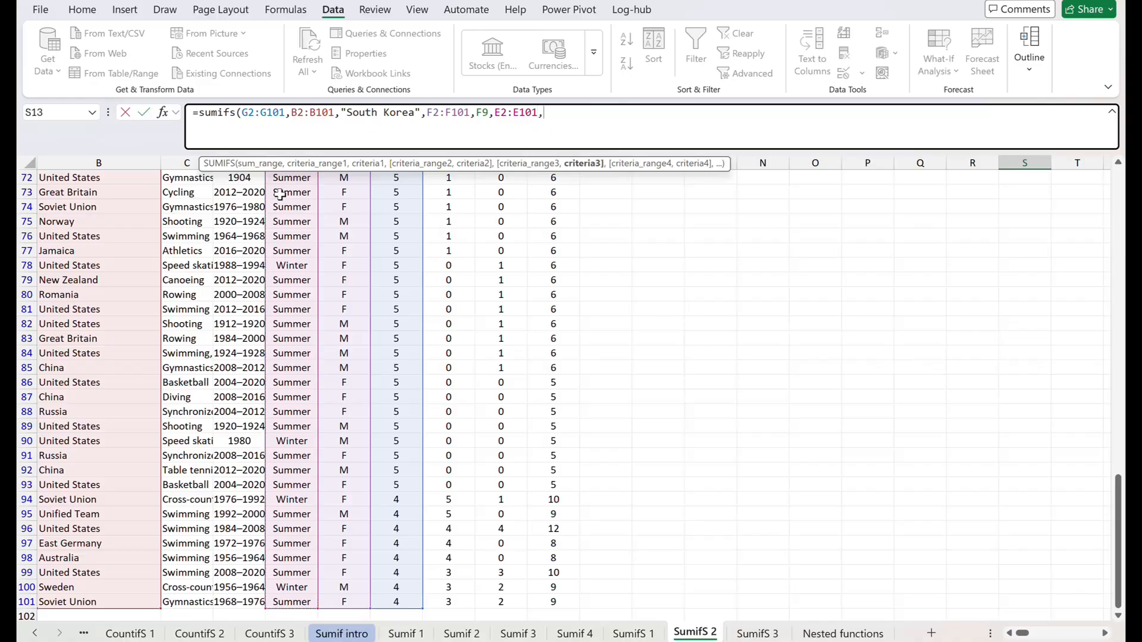
{"action": "left_click", "coordinate": [296, 267]}
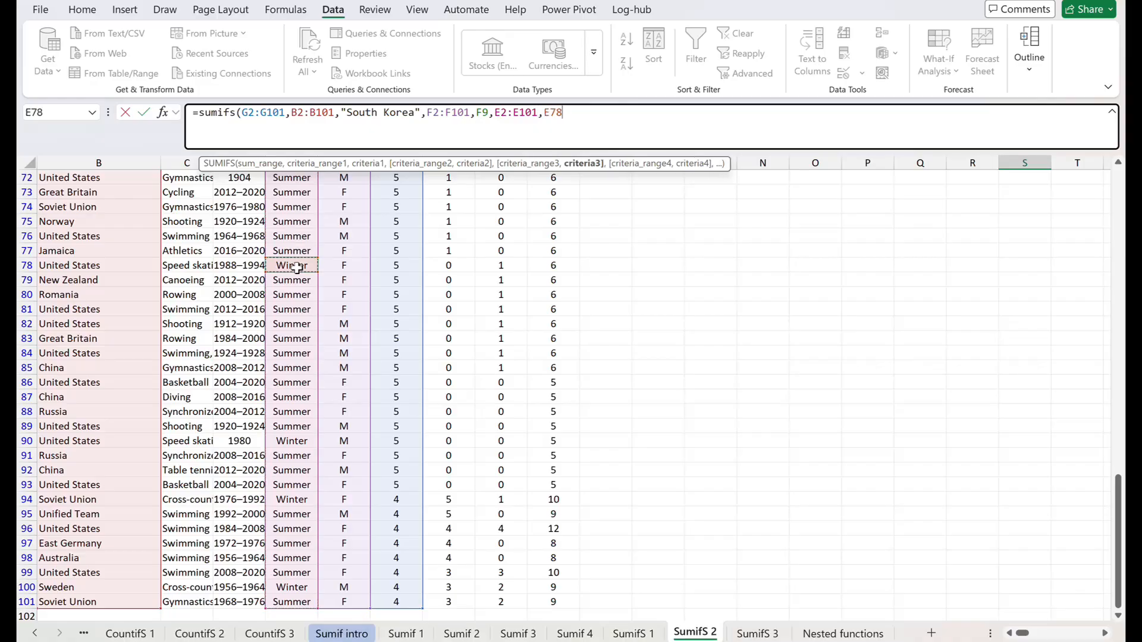
{"action": "key", "text": "Return"}
{"action": "key", "text": "Up"}
{"action": "scroll", "coordinate": [296, 268], "scroll_direction": "up", "scroll_amount": 2}
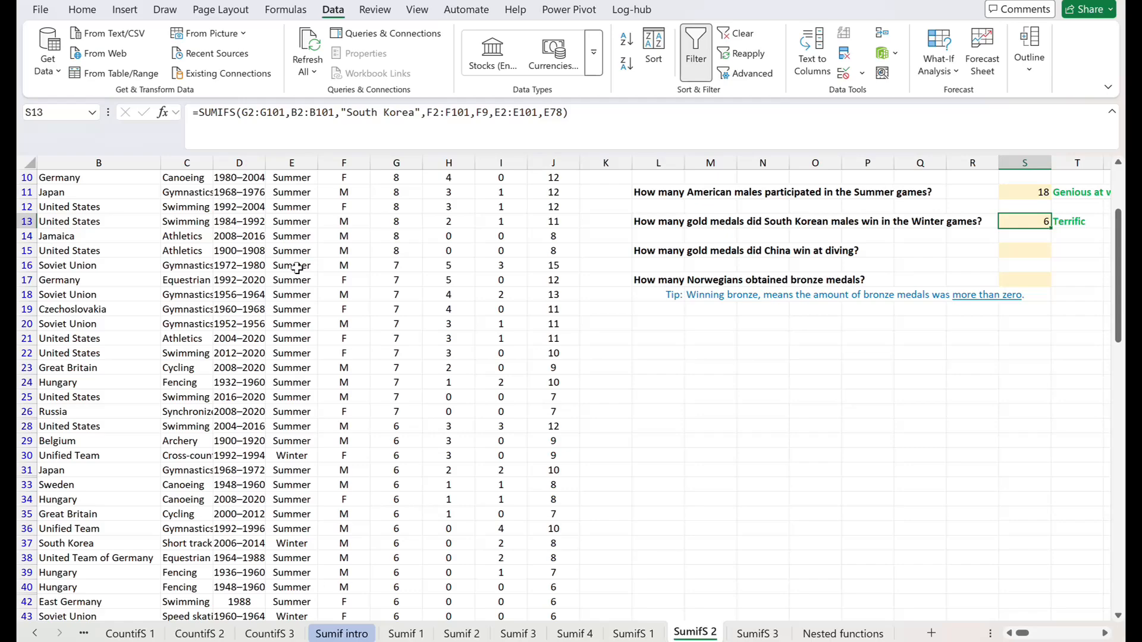
Examine the question about China's gold medals at diving and the Gold, Nation and Sport columns it needs.
{"action": "key", "text": "Up"}
{"action": "key", "text": "Up"}
{"action": "key", "text": "Up"}
{"action": "key", "text": "Up"}
{"action": "key", "text": "Up"}
{"action": "key", "text": "Up"}
{"action": "key", "text": "Up"}
{"action": "key", "text": "Up"}
{"action": "key", "text": "Up"}
{"action": "key", "text": "Up"}
{"action": "key", "text": "Up"}
{"action": "key", "text": "Up"}
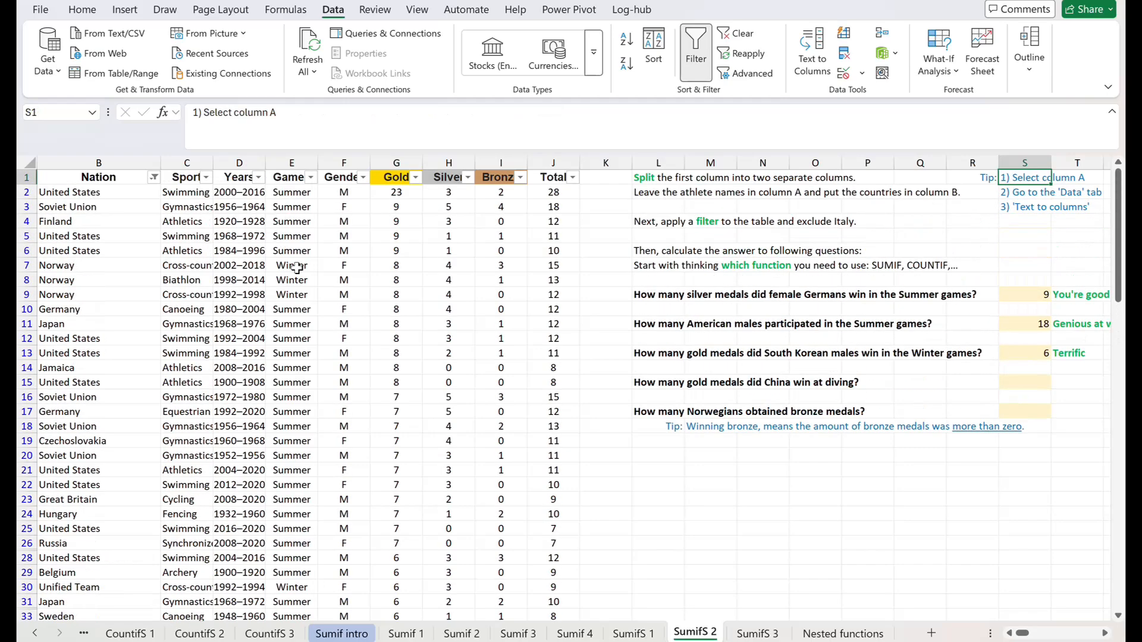
{"action": "left_click", "coordinate": [394, 162]}
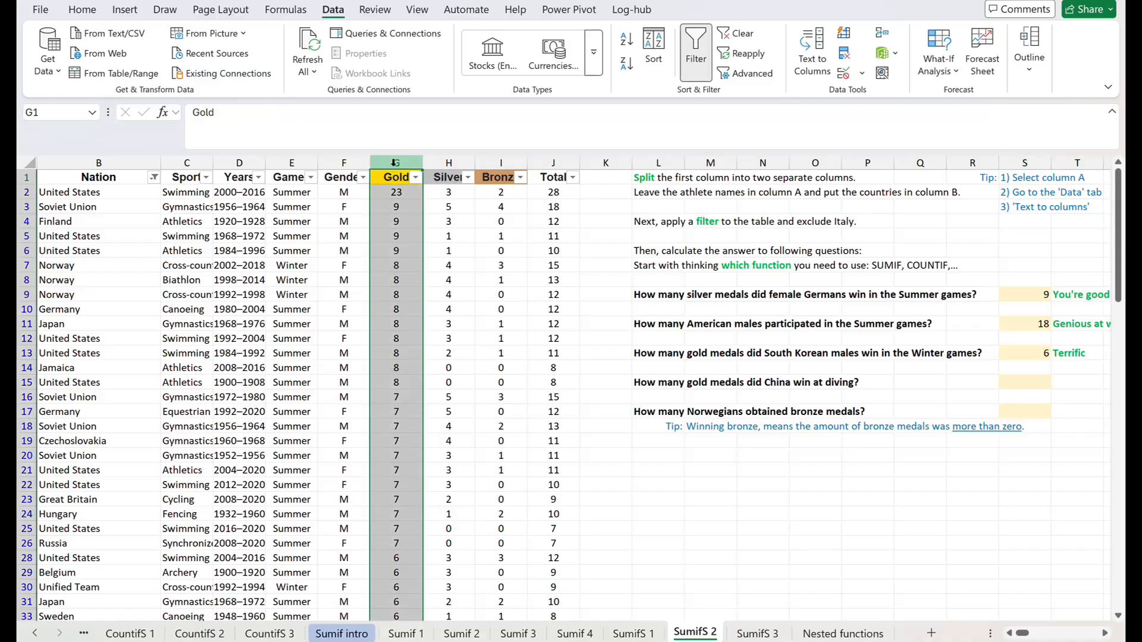
{"action": "left_click", "coordinate": [396, 250]}
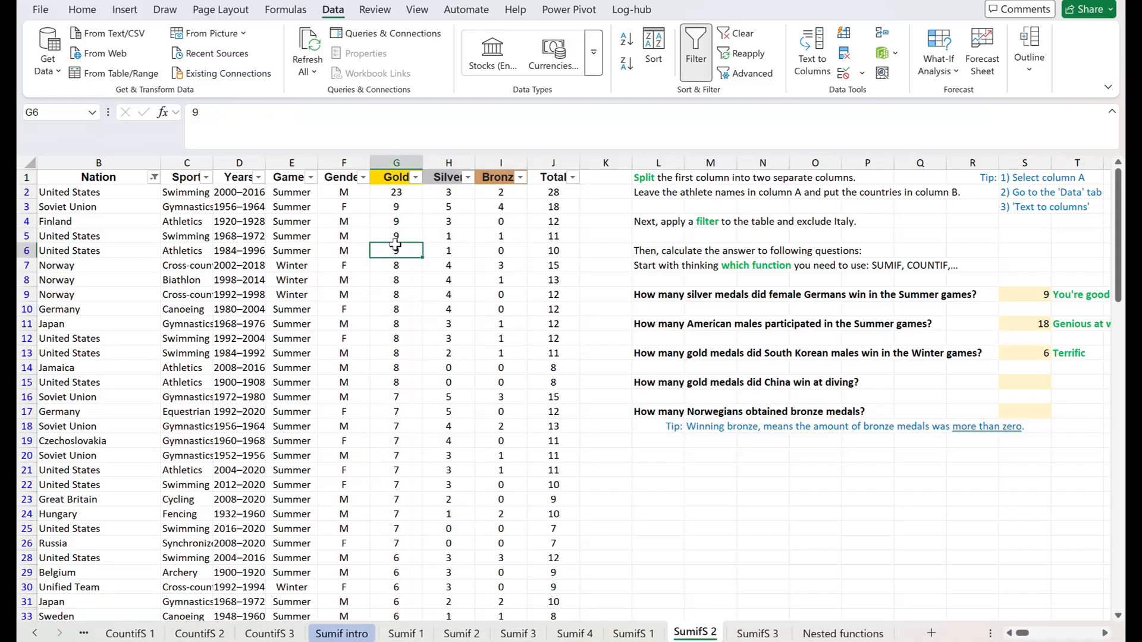
{"action": "left_click", "coordinate": [125, 154]}
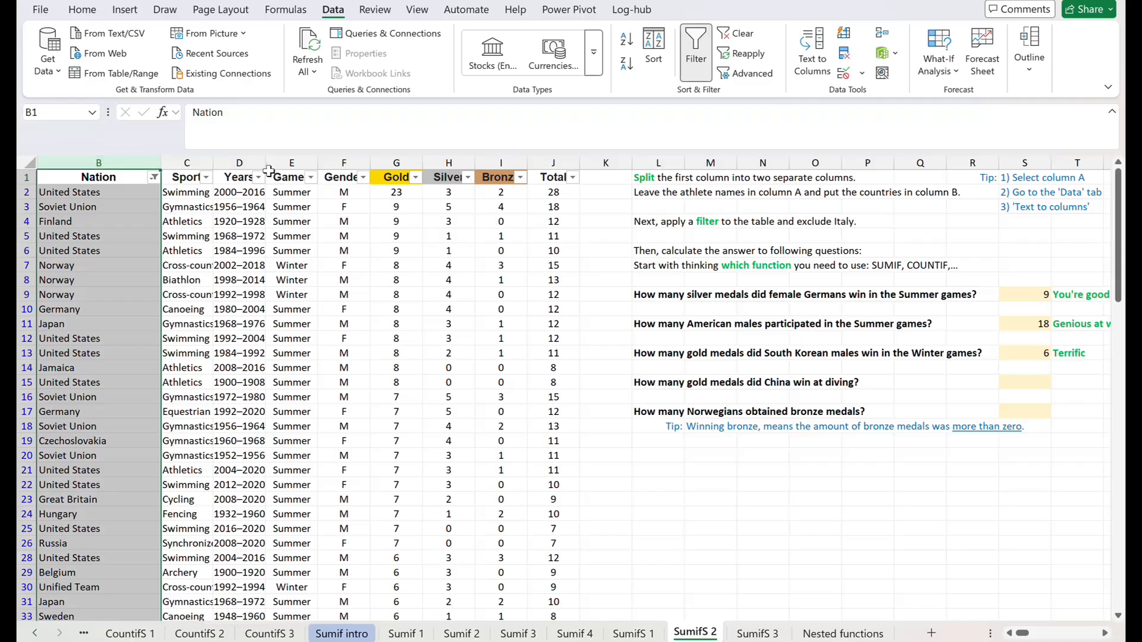
{"action": "left_click", "coordinate": [187, 163]}
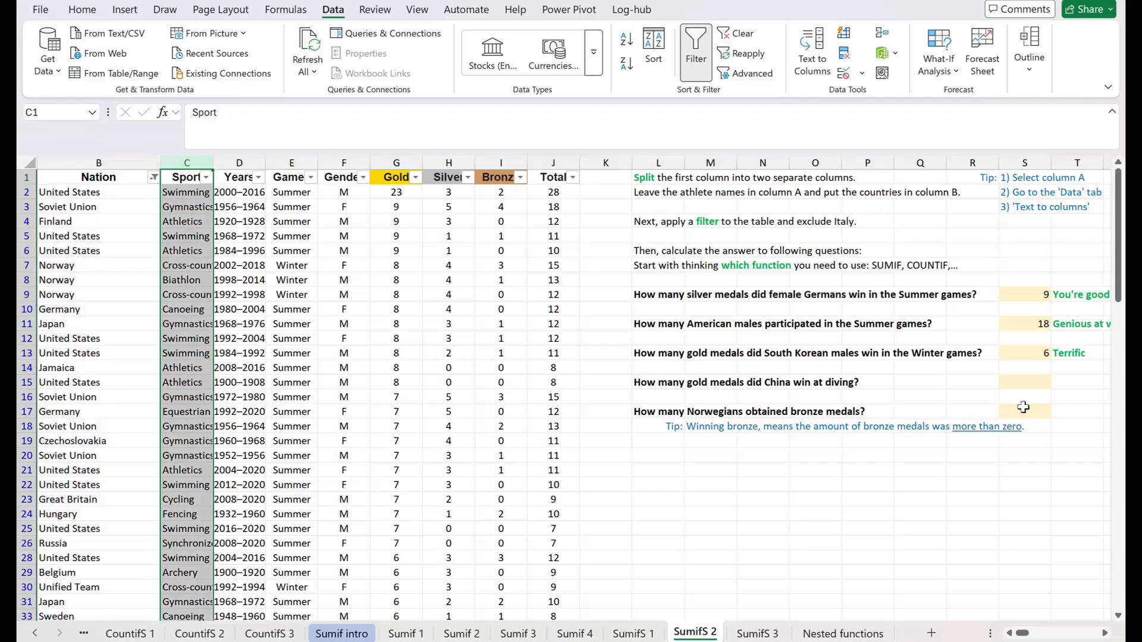
Start a SUMIFS formula in answer cell S15 with the Gold values G2:G101 as the sum range.
{"action": "left_click", "coordinate": [1031, 380]}
{"action": "type", "text": "+"}
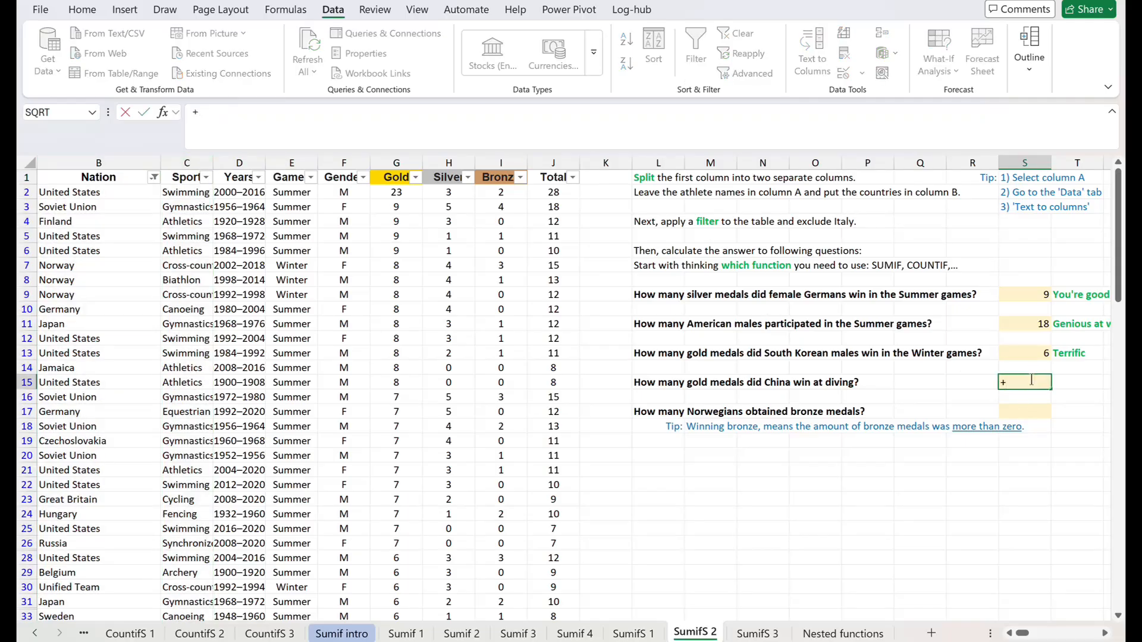
{"action": "type", "text": "sumifs"}
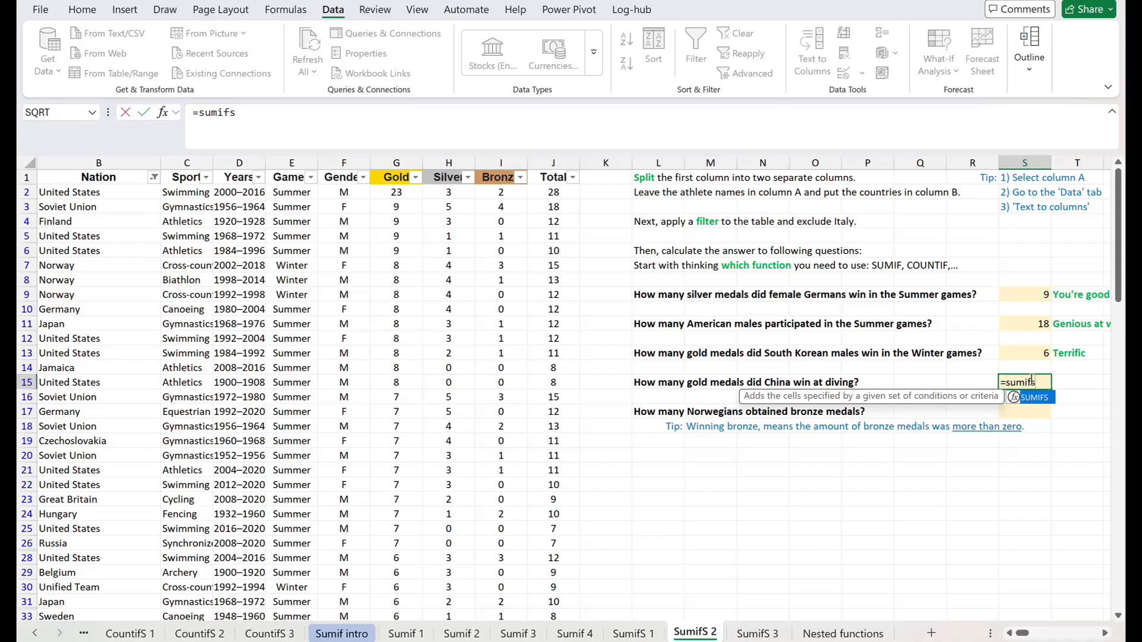
{"action": "type", "text": "("}
{"action": "key", "text": "Left"}
{"action": "key", "text": "Left"}
{"action": "key", "text": "Left"}
{"action": "key", "text": "Left"}
{"action": "key", "text": "Left"}
{"action": "key", "text": "Left"}
{"action": "key", "text": "Left"}
{"action": "key", "text": "Left"}
{"action": "key", "text": "Left"}
{"action": "key", "text": "Left"}
{"action": "key", "text": "Left"}
{"action": "key", "text": "Left"}
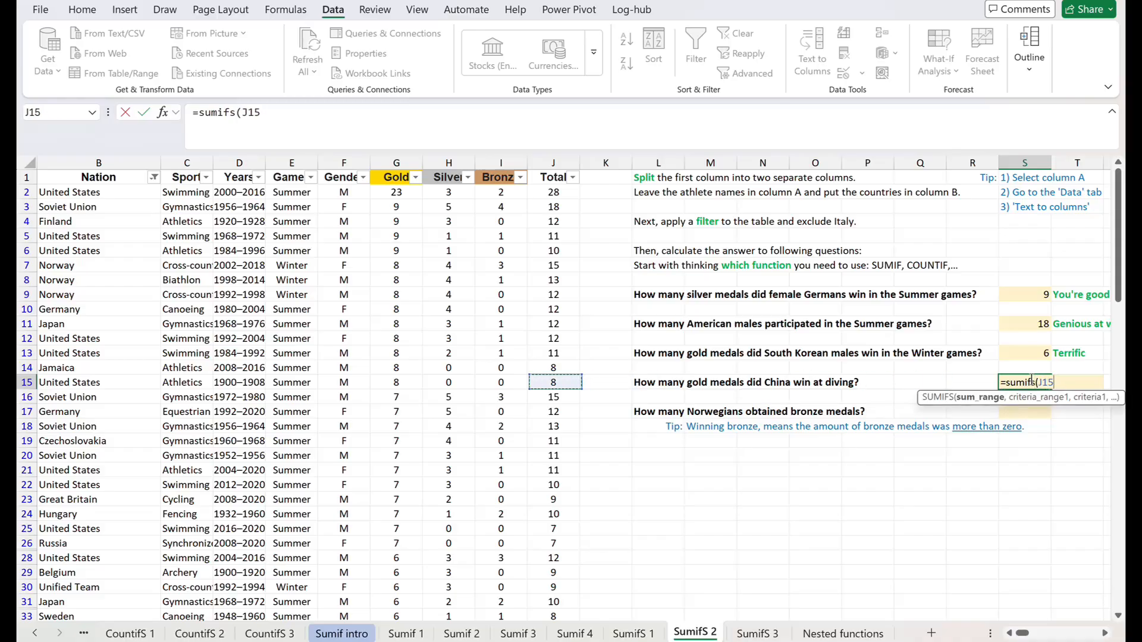
{"action": "key", "text": "ctrl+Up"}
{"action": "key", "text": "Down"}
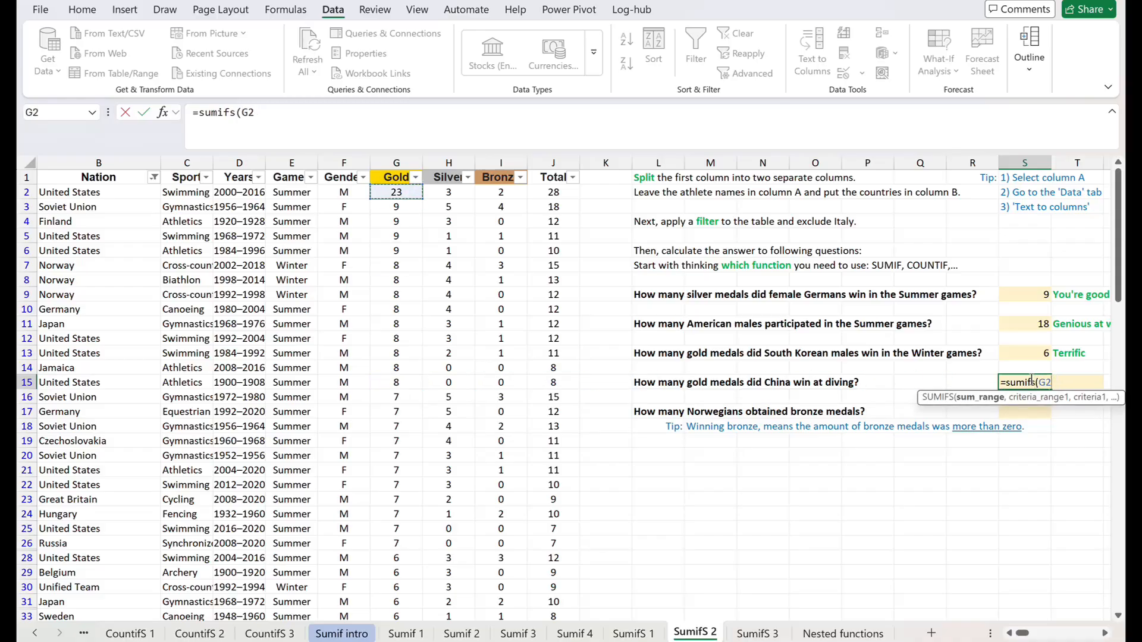
{"action": "key", "text": "ctrl+shift+Down"}
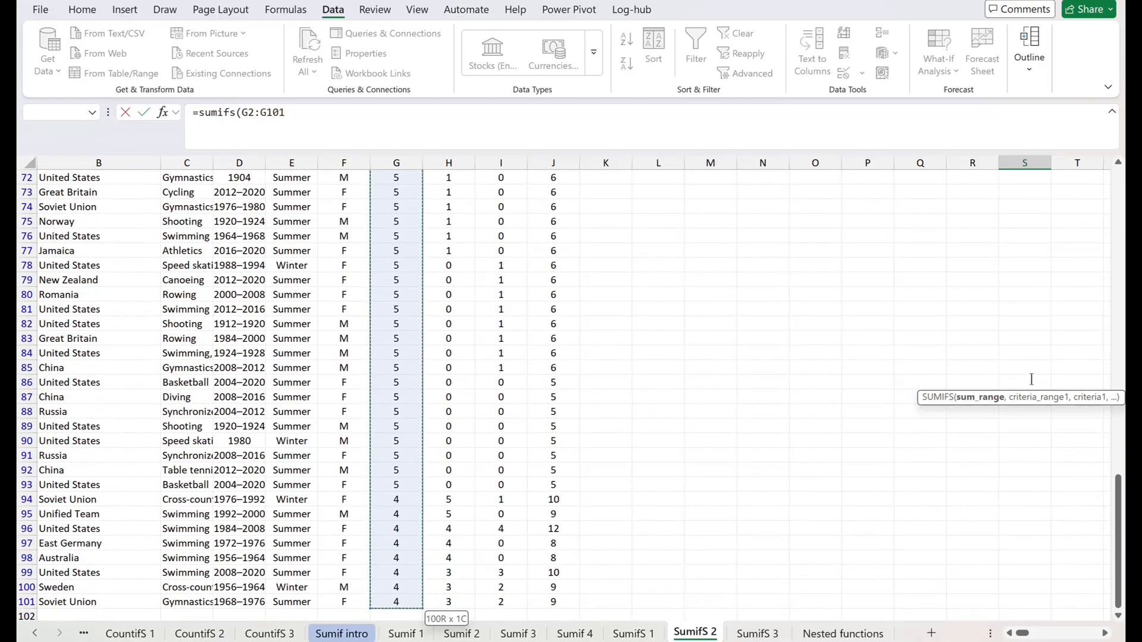
{"action": "type", "text": ","}
Add the Nation range B2:B101 with the China cell B85 as the first condition of the S15 formula.
{"action": "left_click_drag", "start_coordinate": [1119, 577], "coordinate": [1114, 229]}
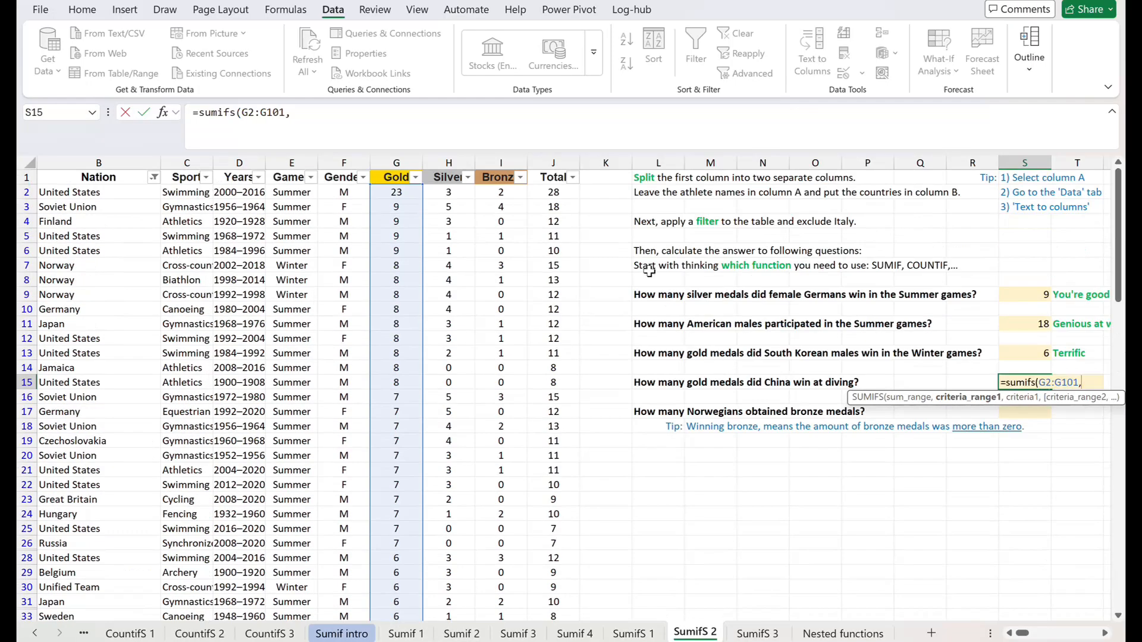
{"action": "left_click", "coordinate": [115, 192]}
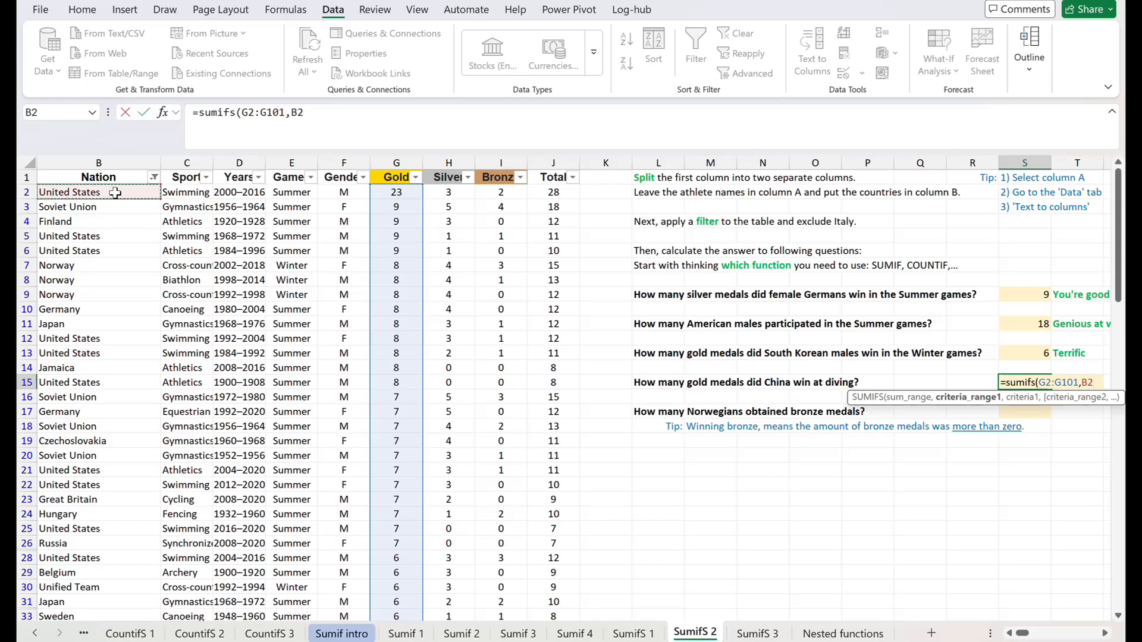
{"action": "key", "text": "ctrl+shift+Down"}
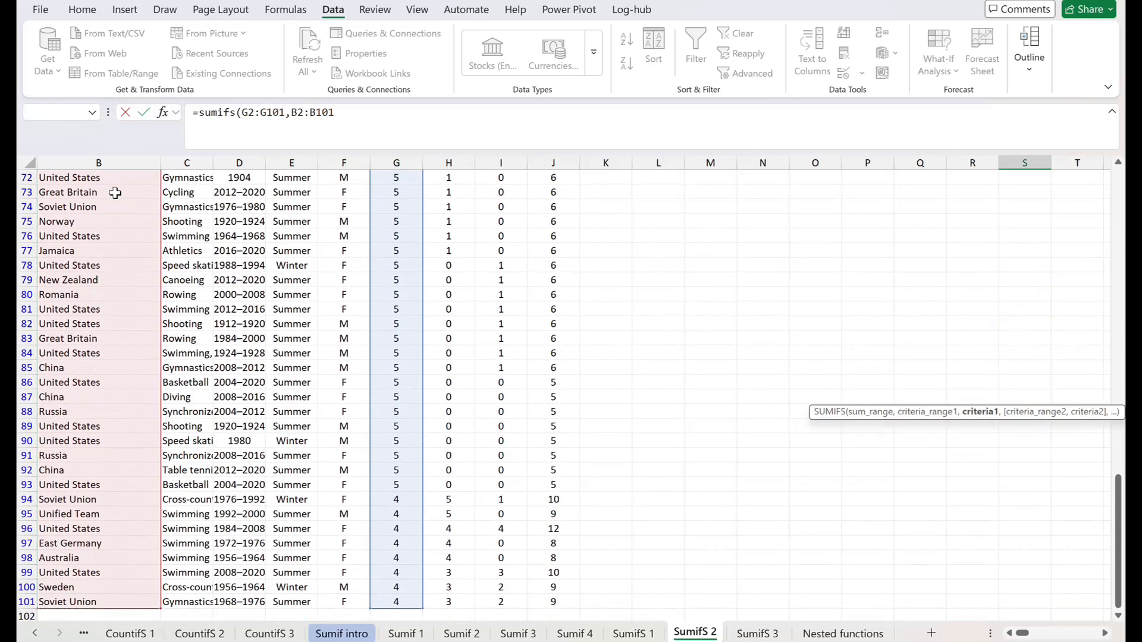
{"action": "type", "text": ","}
{"action": "left_click", "coordinate": [82, 370]}
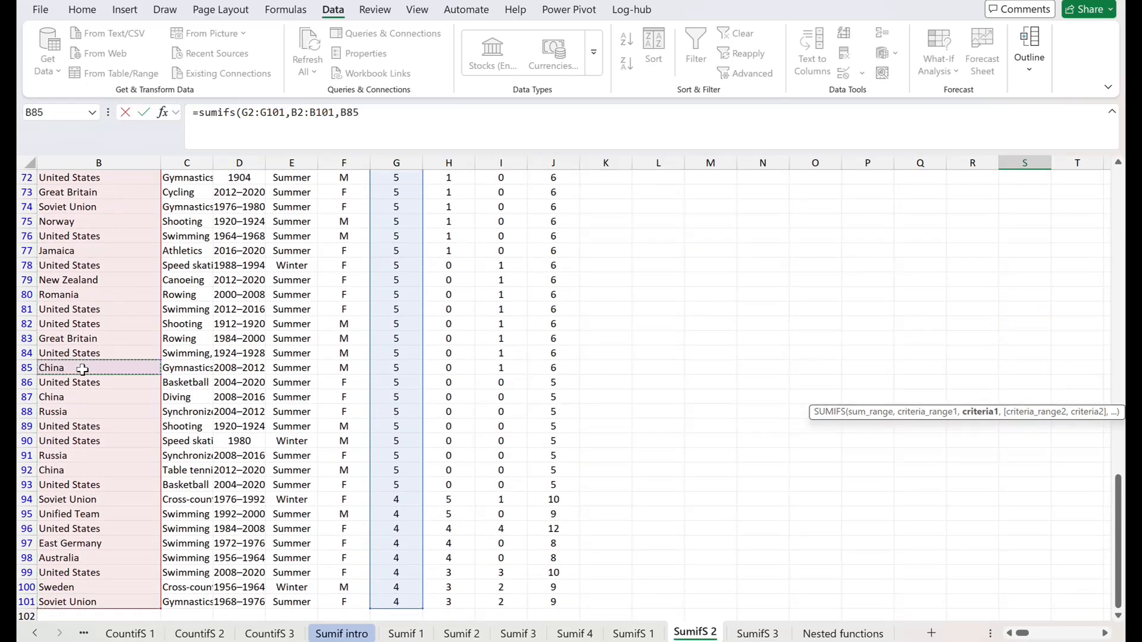
{"action": "type", "text": ","}
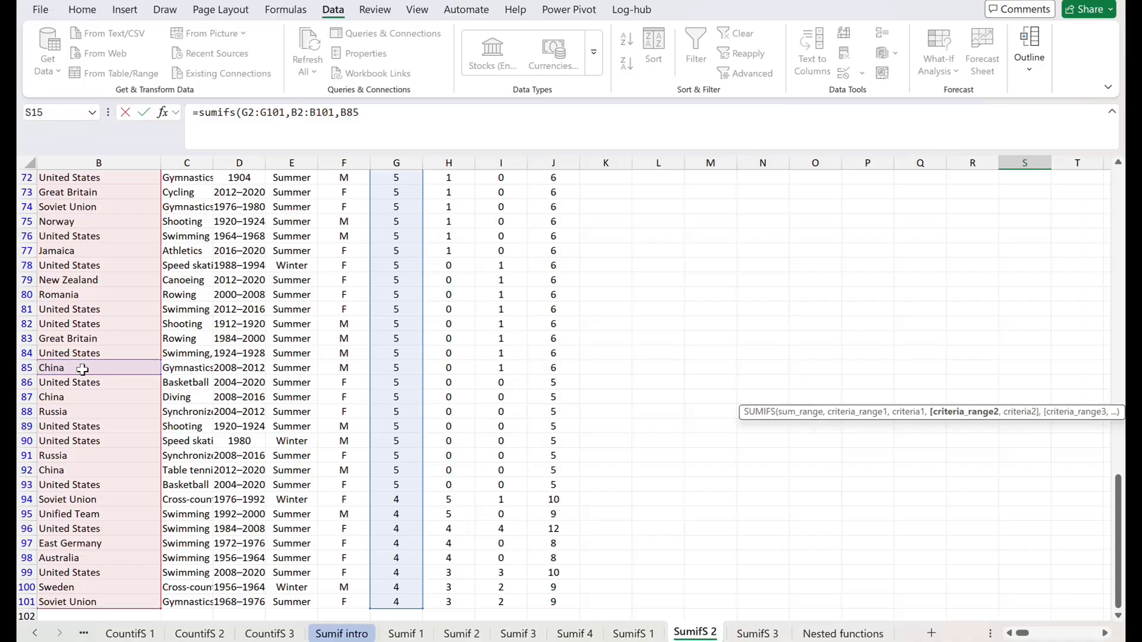
Add the Sport range C2:C101 with the Diving cell C87 as the second condition and enter the SUMIFS formula in S15.
{"action": "left_click", "coordinate": [191, 341]}
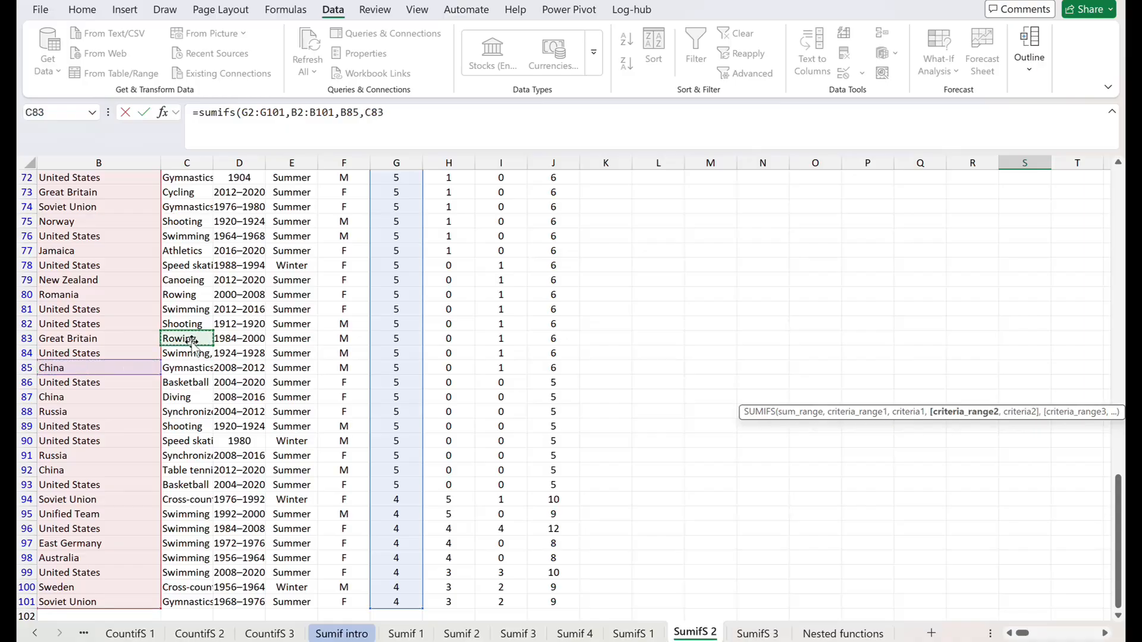
{"action": "key", "text": "ctrl+Up"}
{"action": "key", "text": "Down"}
{"action": "key", "text": "ctrl+shift+Down"}
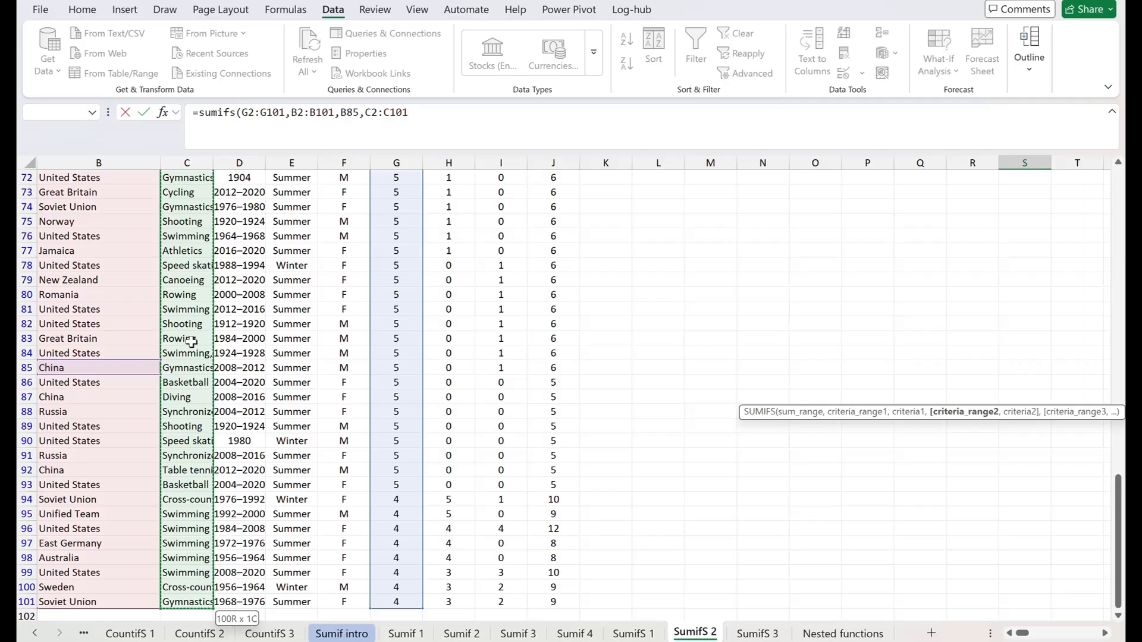
{"action": "type", "text": ","}
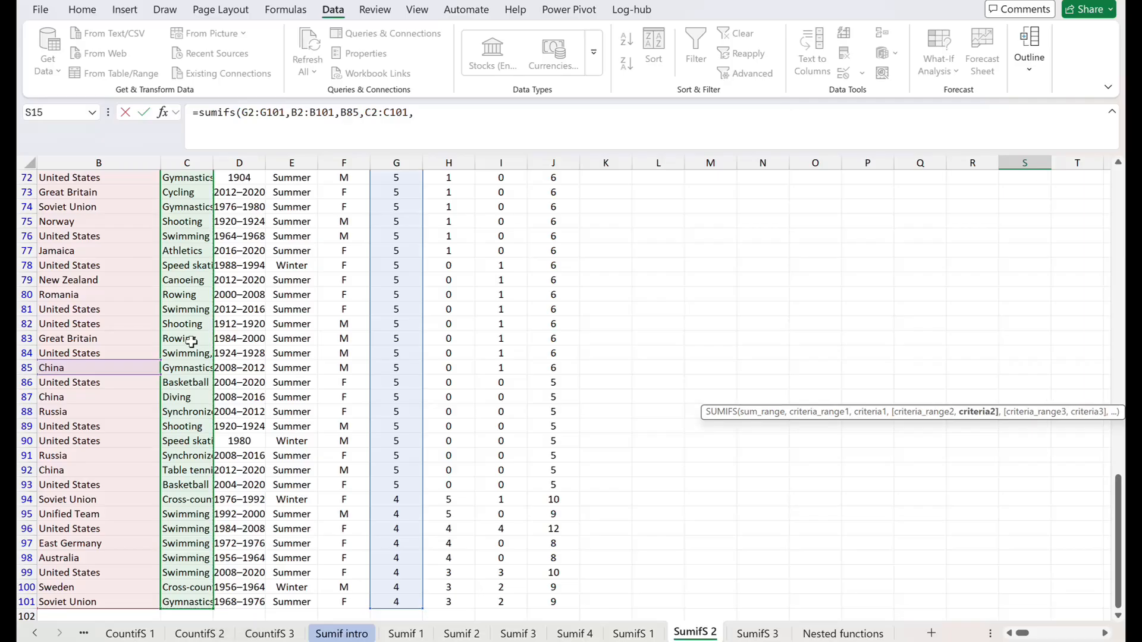
{"action": "left_click", "coordinate": [197, 398]}
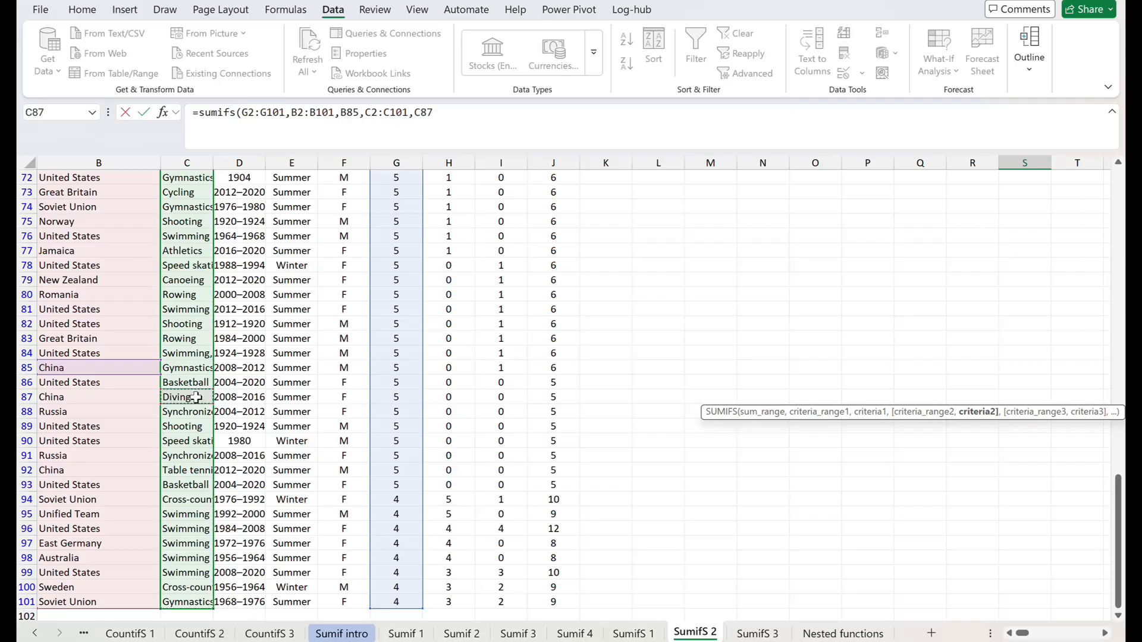
{"action": "type", "text": ","}
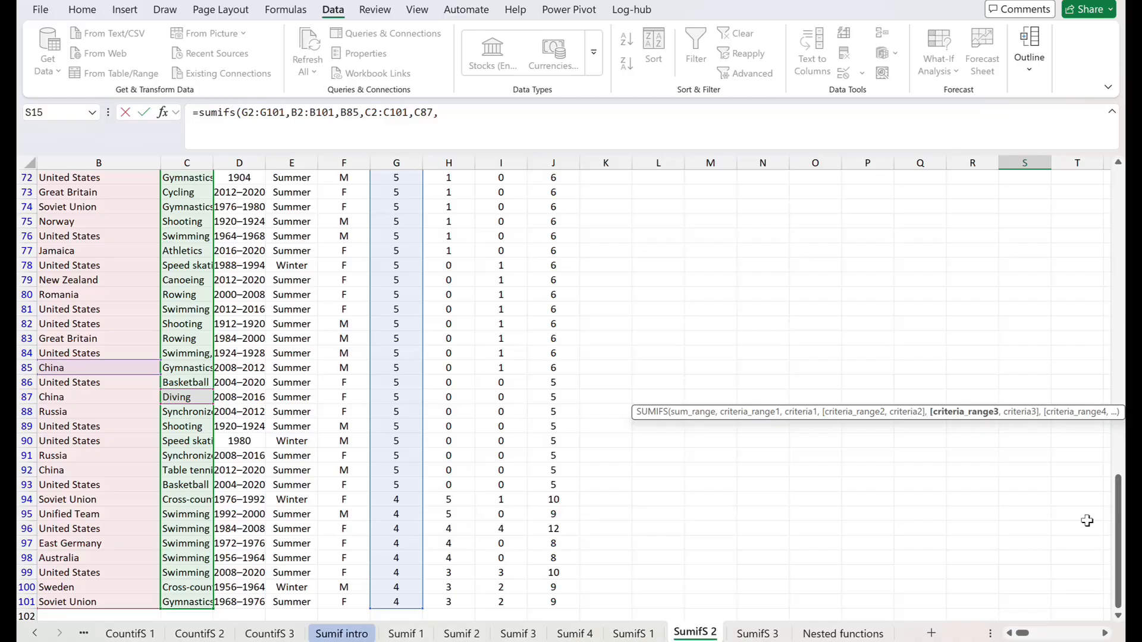
{"action": "left_click_drag", "start_coordinate": [1107, 522], "coordinate": [1116, 211]}
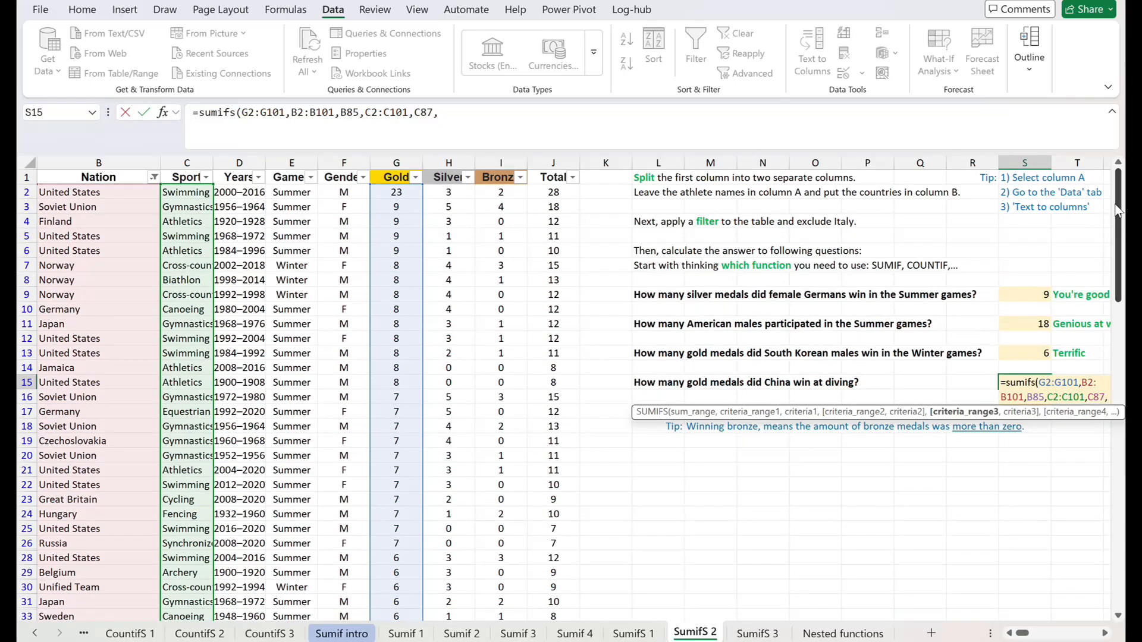
{"action": "key", "text": "BackSpace"}
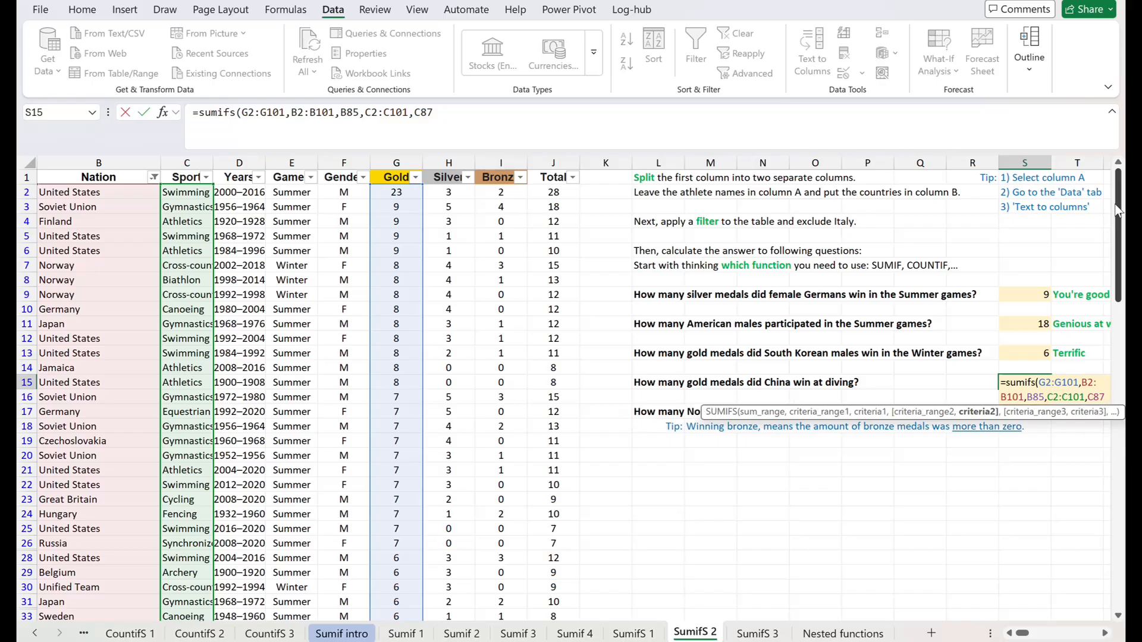
{"action": "key", "text": "Return"}
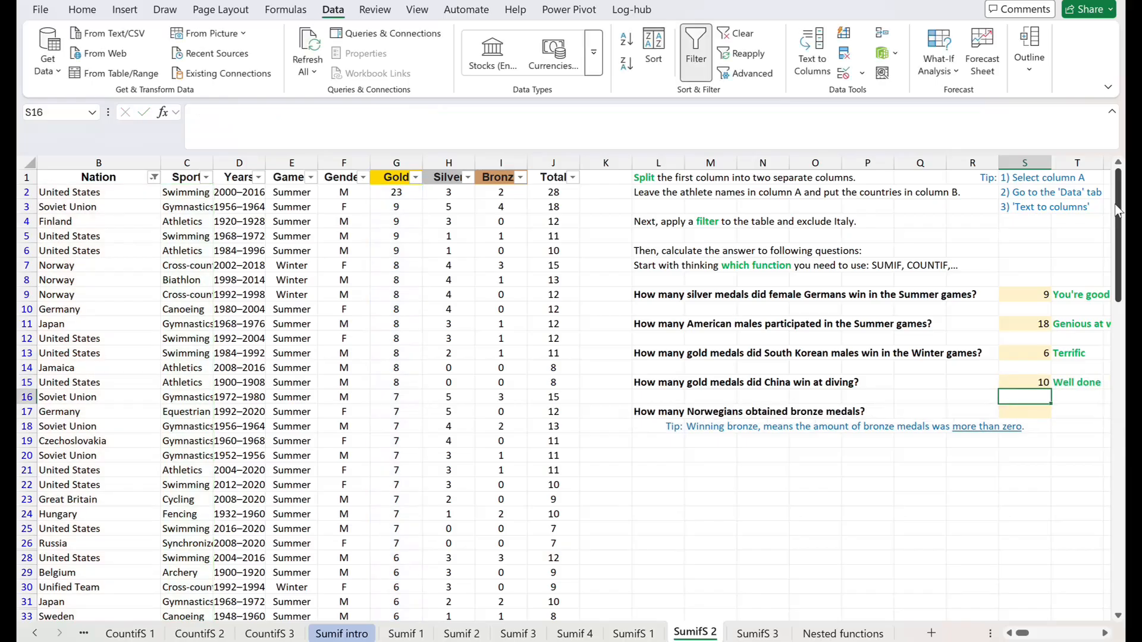
Examine the question about Norwegians who obtained bronze medals and the Nation and Bronze columns it needs.
{"action": "key", "text": "Up"}
{"action": "key", "text": "Down"}
{"action": "key", "text": "Down"}
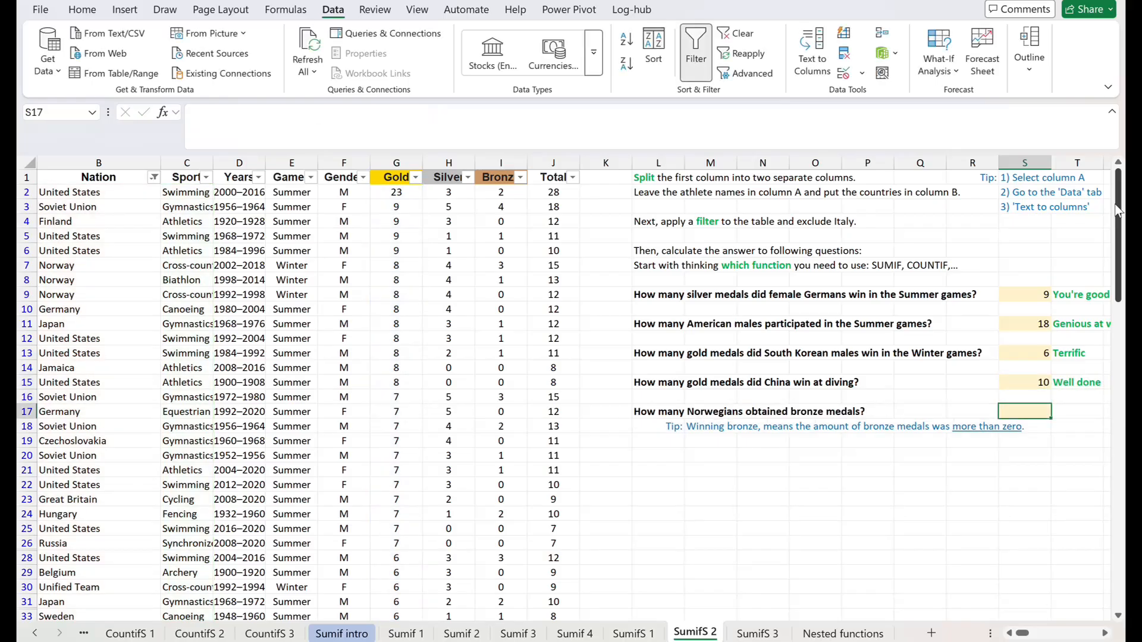
{"action": "key", "text": "Left"}
{"action": "key", "text": "Left"}
{"action": "key", "text": "Left"}
{"action": "key", "text": "Left"}
{"action": "key", "text": "Left"}
{"action": "key", "text": "Left"}
{"action": "key", "text": "Left"}
{"action": "key", "text": "Left"}
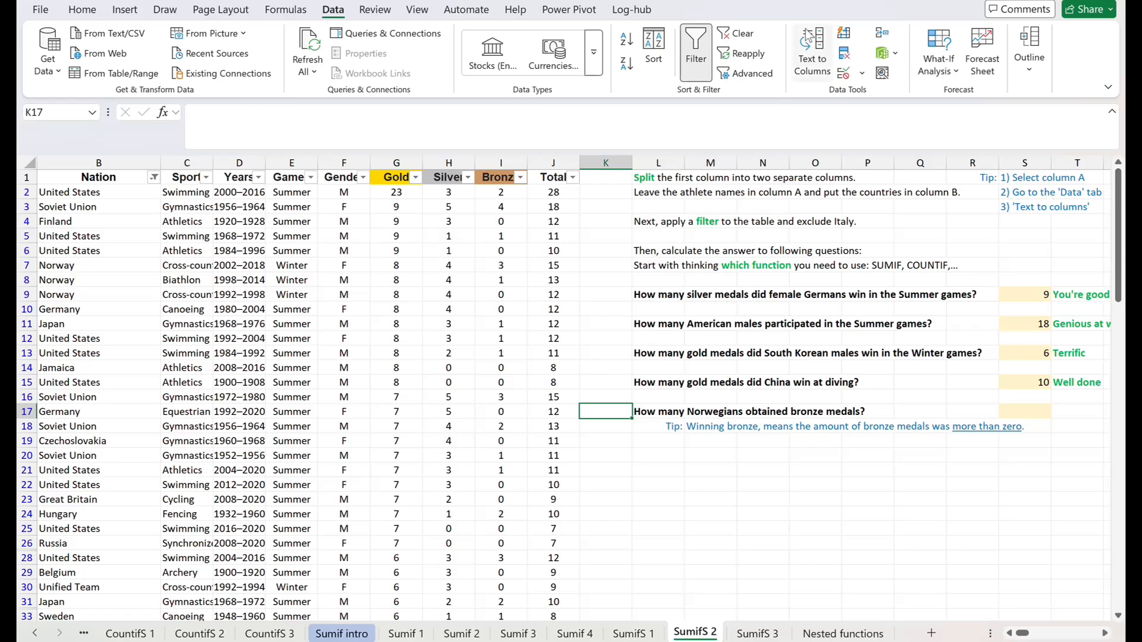
{"action": "left_click", "coordinate": [503, 163]}
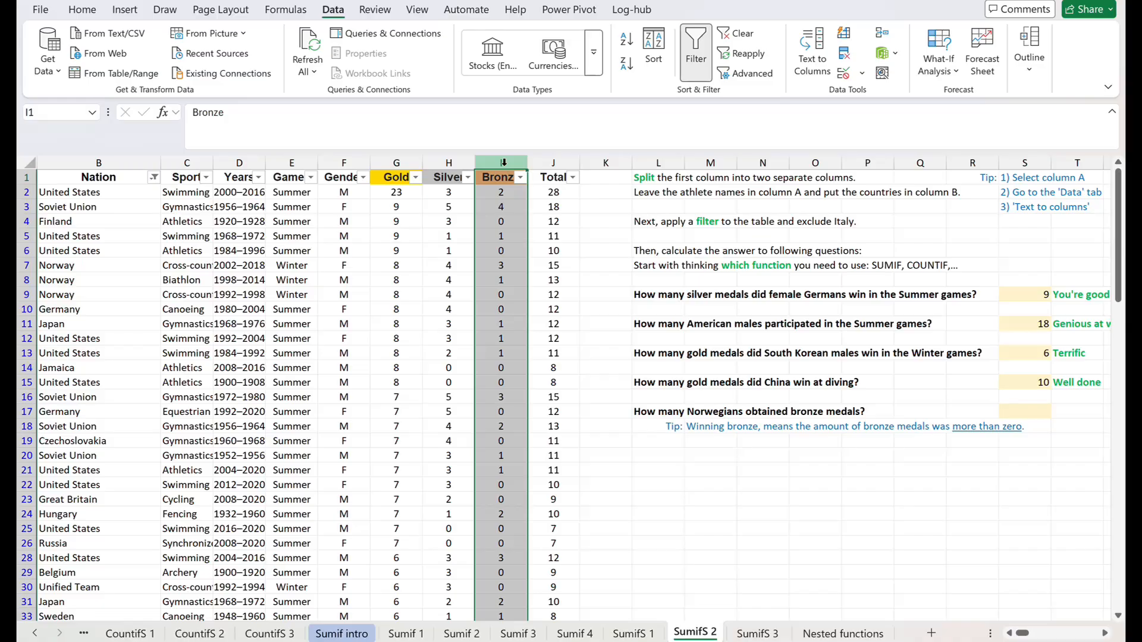
{"action": "left_click_drag", "start_coordinate": [76, 265], "coordinate": [75, 297]}
{"action": "left_click", "coordinate": [99, 162]}
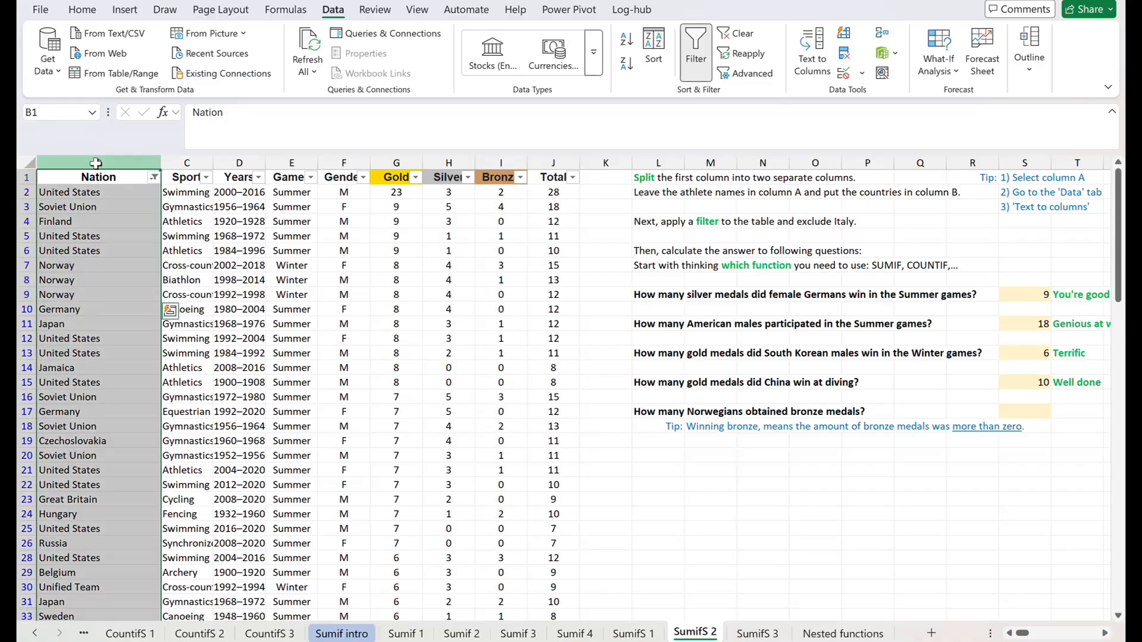
{"action": "left_click", "coordinate": [87, 265]}
{"action": "left_click", "coordinate": [88, 280]}
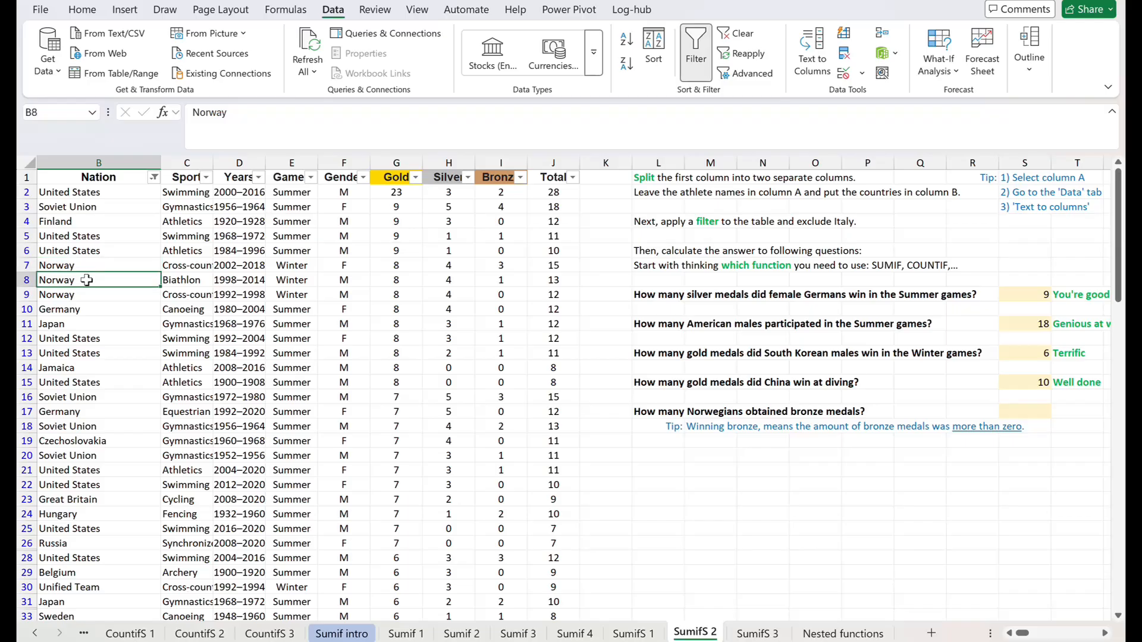
{"action": "left_click", "coordinate": [505, 161]}
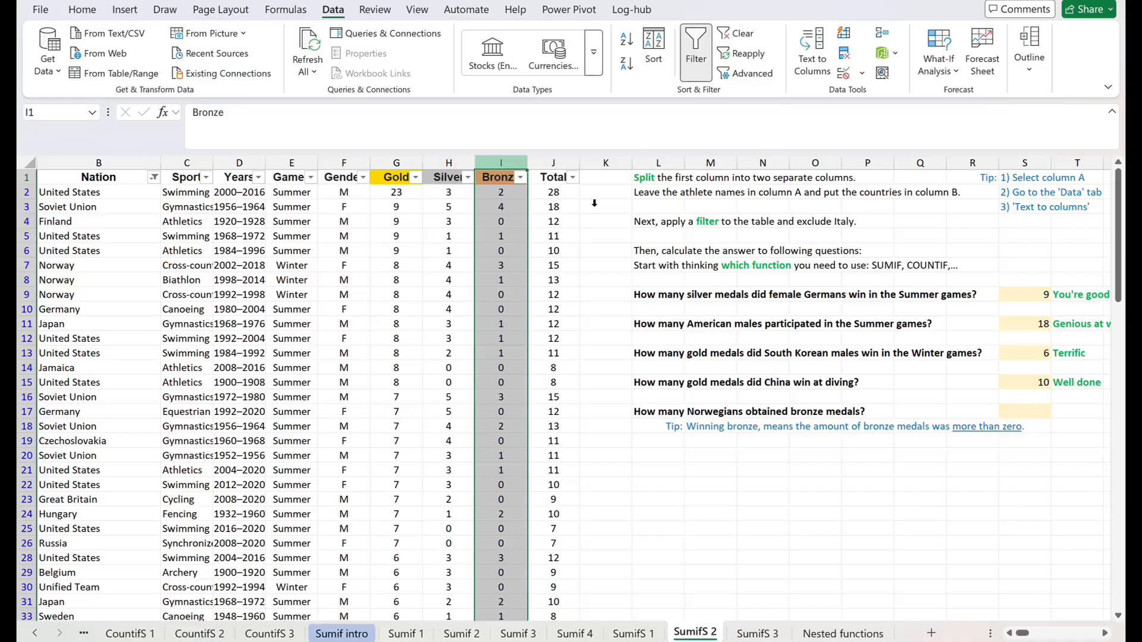
{"action": "left_click", "coordinate": [649, 414]}
Start a COUNTIFS formula in answer cell S17 with the Nation range B2:B101 and the Norway cell B75 as the first condition.
{"action": "left_click", "coordinate": [1033, 411]}
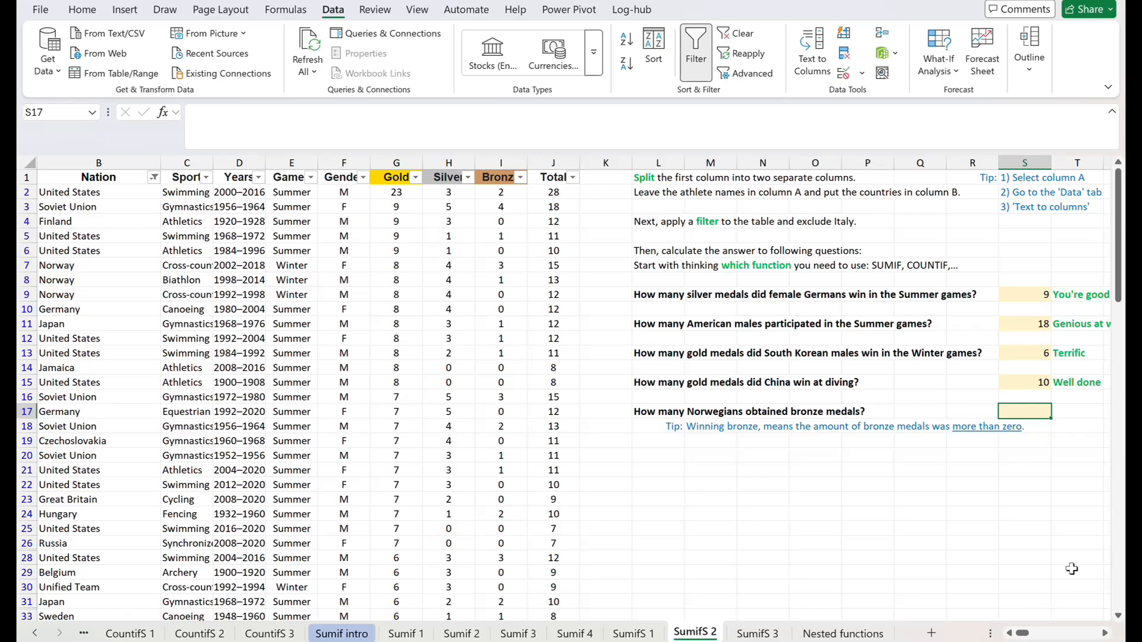
{"action": "type", "text": "+"}
{"action": "type", "text": "="}
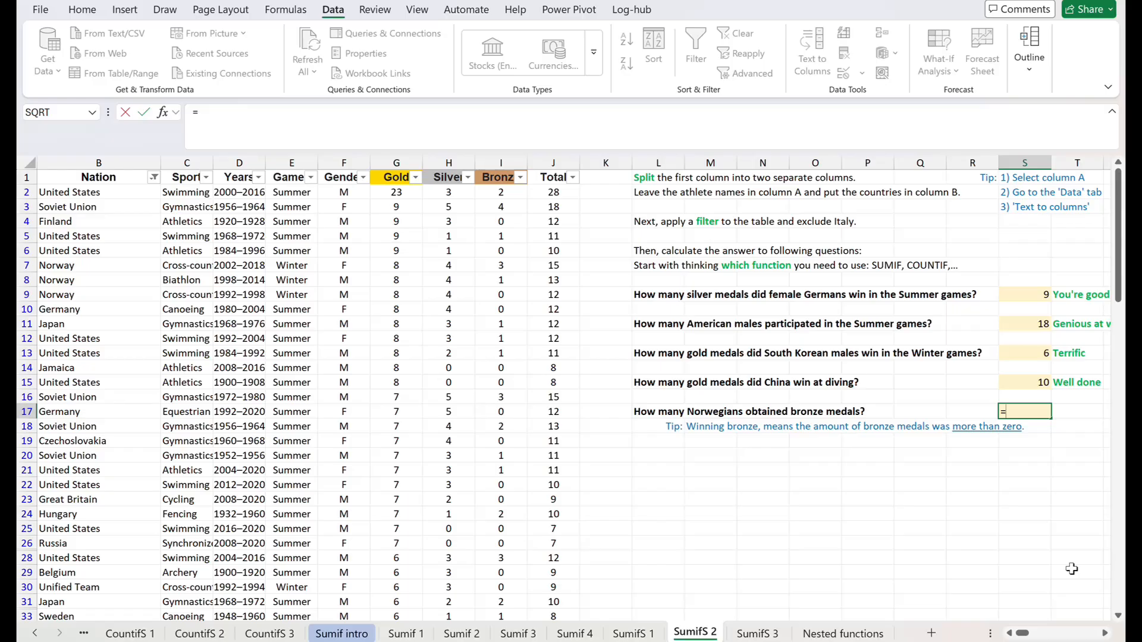
{"action": "type", "text": "countif"}
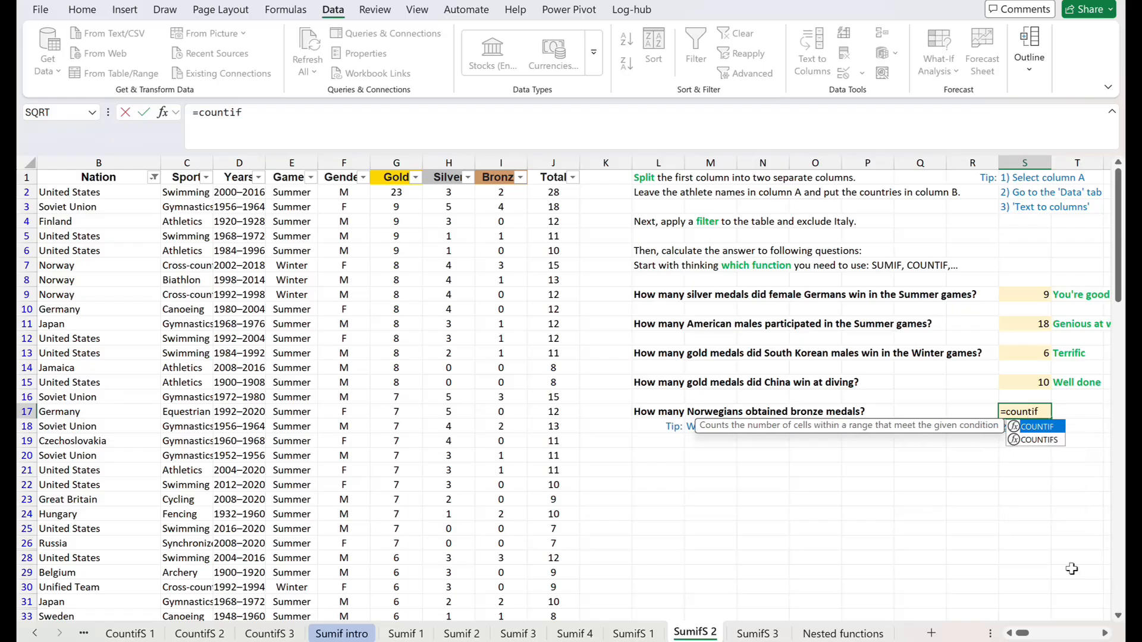
{"action": "type", "text": "s("}
{"action": "key", "text": "Left"}
{"action": "key", "text": "Left"}
{"action": "key", "text": "Left"}
{"action": "key", "text": "Left"}
{"action": "key", "text": "Left"}
{"action": "key", "text": "Left"}
{"action": "key", "text": "Left"}
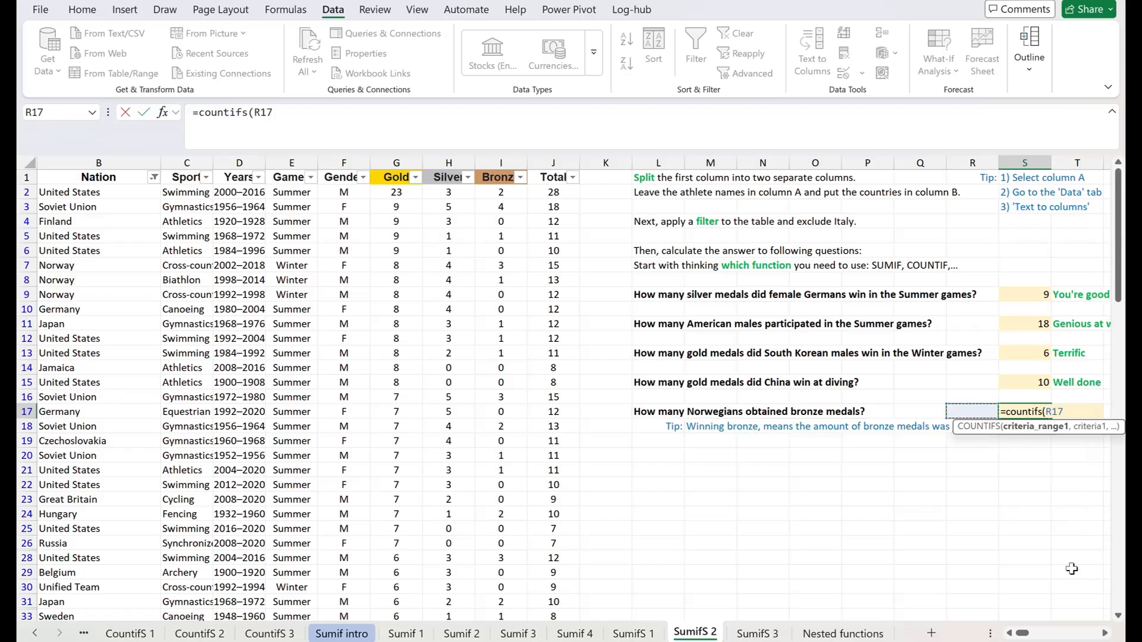
{"action": "key", "text": "Left"}
{"action": "key", "text": "Left"}
{"action": "key", "text": "Left"}
{"action": "key", "text": "Left"}
{"action": "key", "text": "Left"}
{"action": "key", "text": "Left"}
{"action": "key", "text": "Left"}
{"action": "key", "text": "Left"}
{"action": "key", "text": "Left"}
{"action": "key", "text": "Left"}
{"action": "key", "text": "ctrl+Up"}
{"action": "key", "text": "Down"}
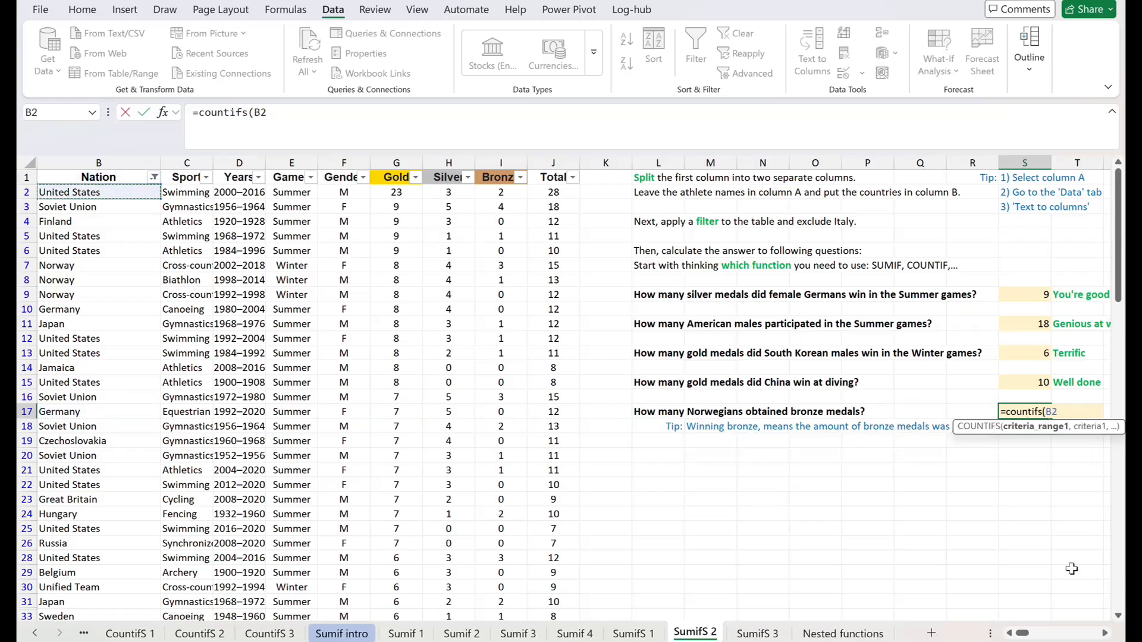
{"action": "key", "text": "ctrl+shift+Down"}
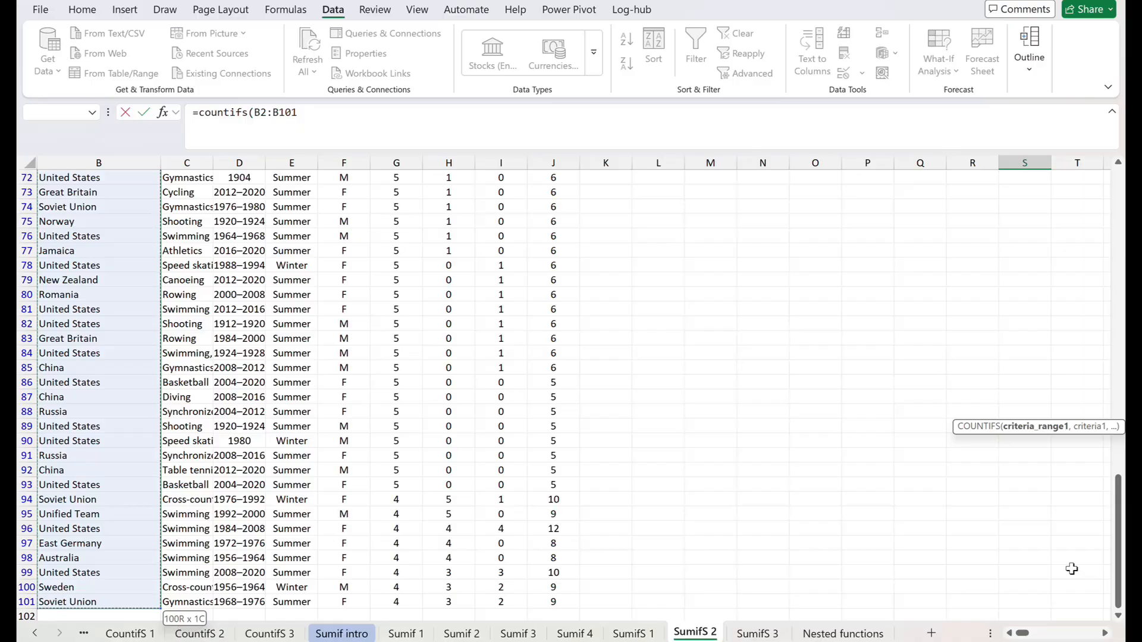
{"action": "type", "text": ","}
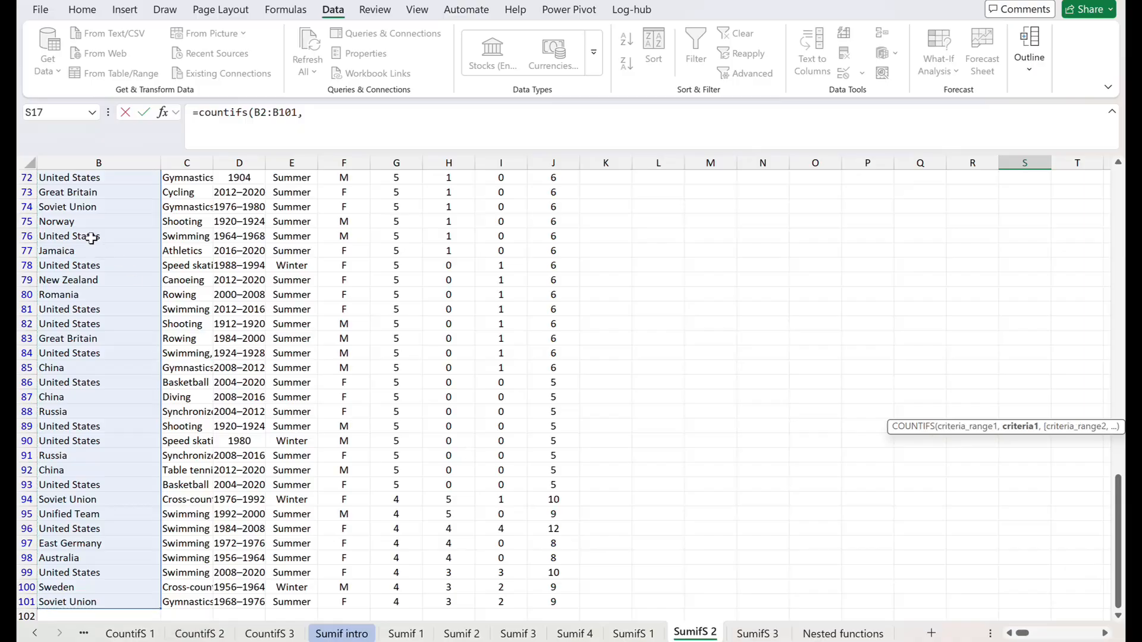
{"action": "left_click", "coordinate": [79, 223]}
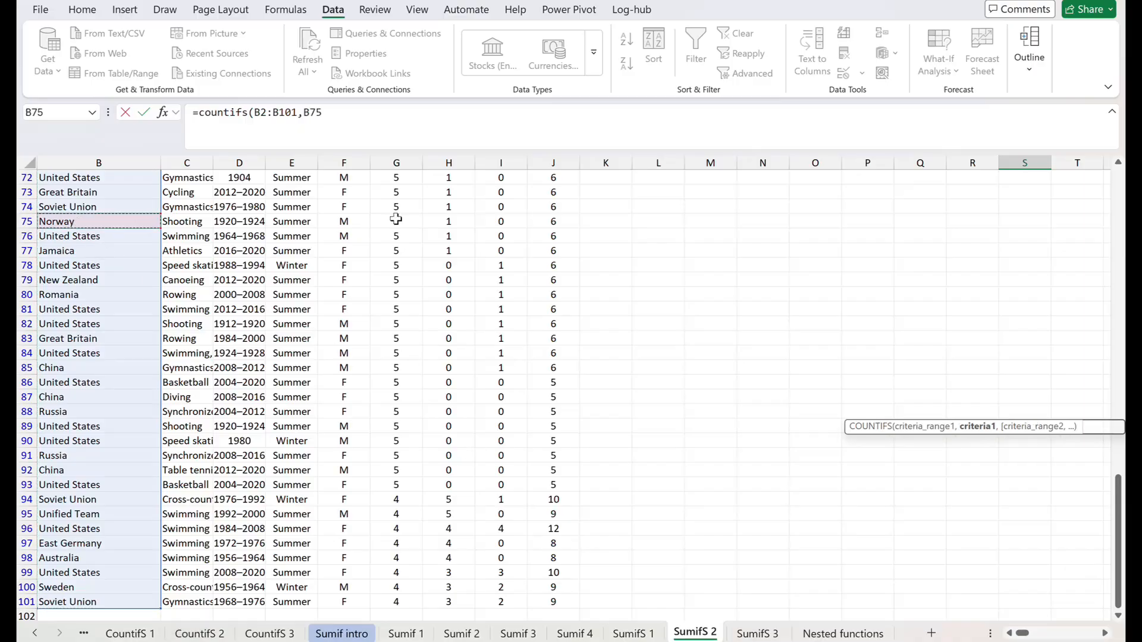
Add the Bronze range I2:I101 with the criterion ">0" as the second condition and enter the COUNTIFS formula in S17.
{"action": "type", "text": ","}
{"action": "left_click", "coordinate": [511, 222]}
{"action": "key", "text": "ctrl+Up"}
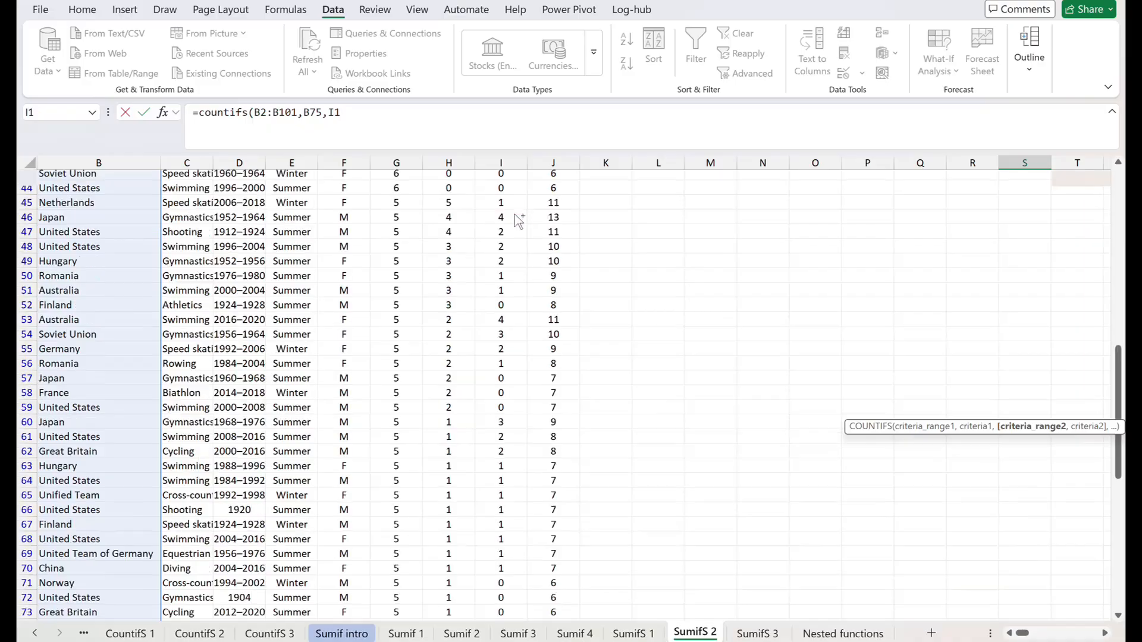
{"action": "key", "text": "Down"}
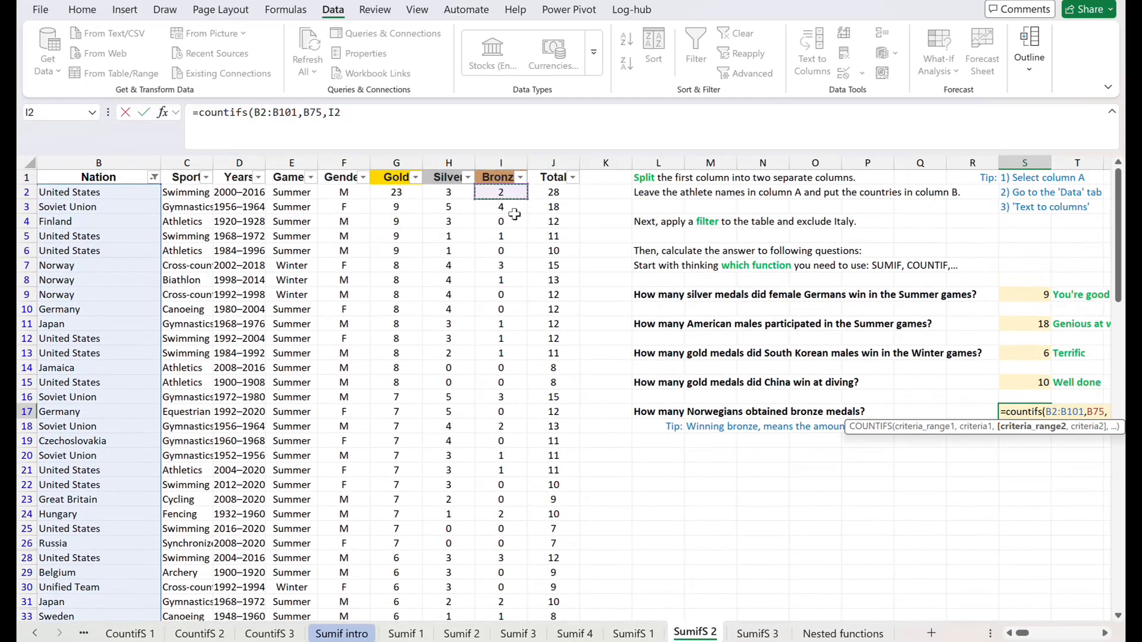
{"action": "key", "text": "ctrl+shift+Down"}
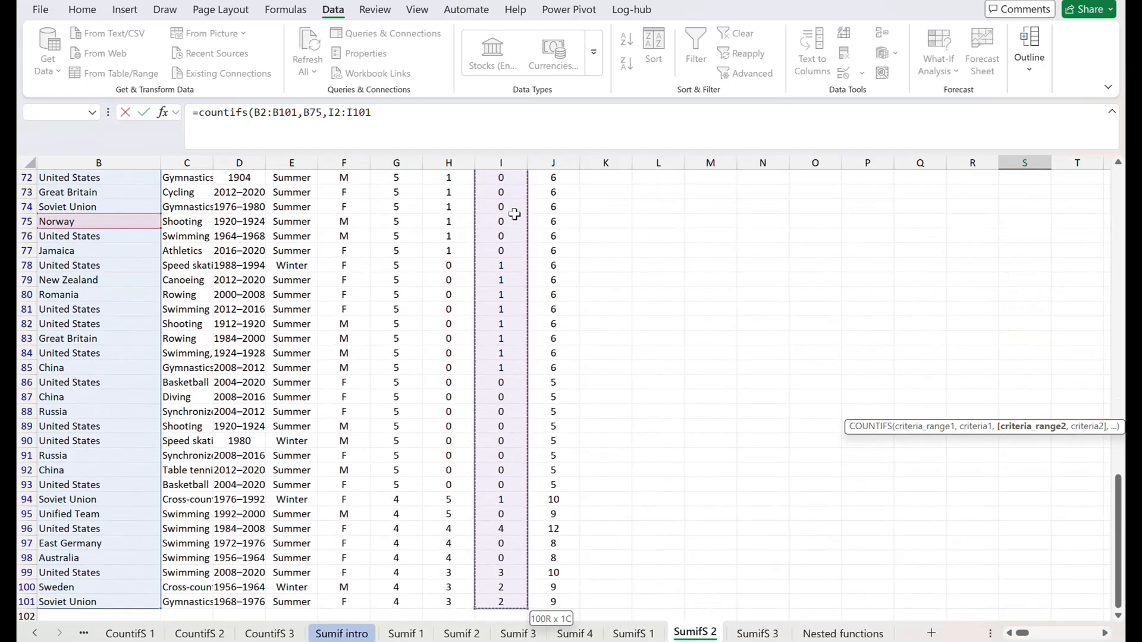
{"action": "type", "text": ",\""}
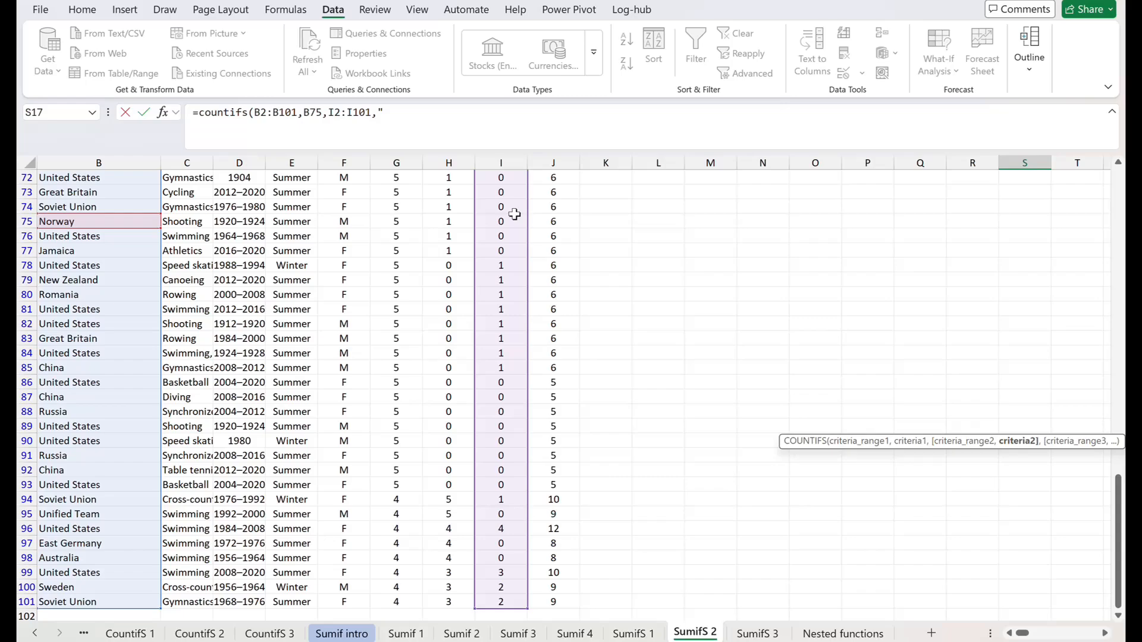
{"action": "type", "text": ">0"}
{"action": "key", "text": "Return"}
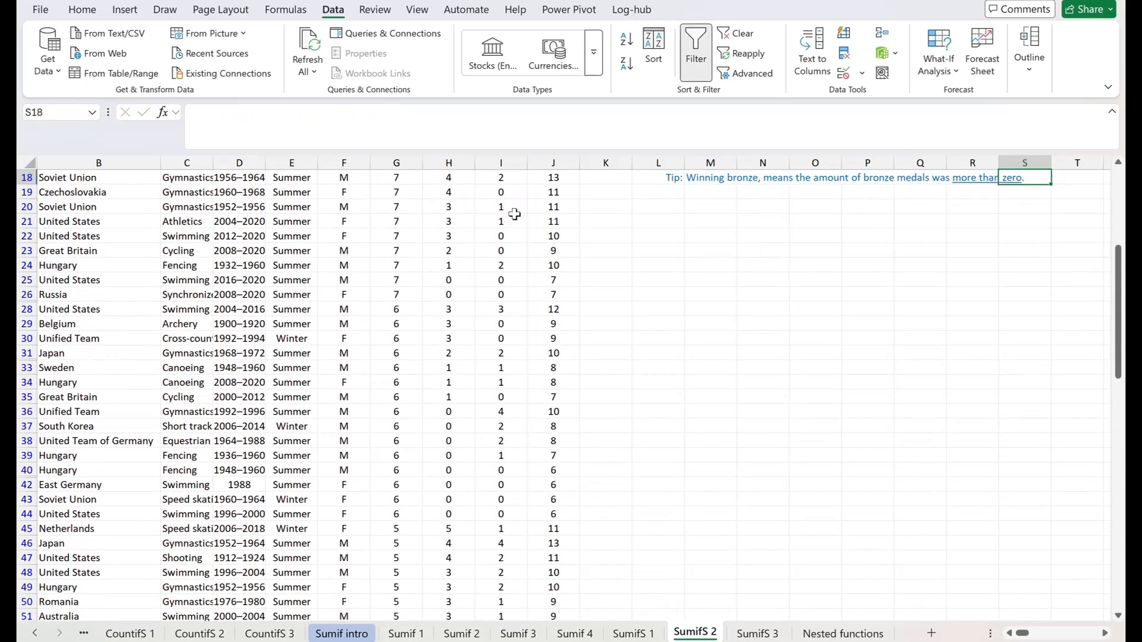
Review the answer in S17 and open its COUNTIFS formula to inspect the ranges and criteria.
{"action": "key", "text": "Up"}
{"action": "key", "text": "Up"}
{"action": "key", "text": "Up"}
{"action": "key", "text": "Up"}
{"action": "key", "text": "Up"}
{"action": "key", "text": "Up"}
{"action": "key", "text": "Down"}
{"action": "key", "text": "Down"}
{"action": "key", "text": "Down"}
{"action": "key", "text": "Down"}
{"action": "key", "text": "Down"}
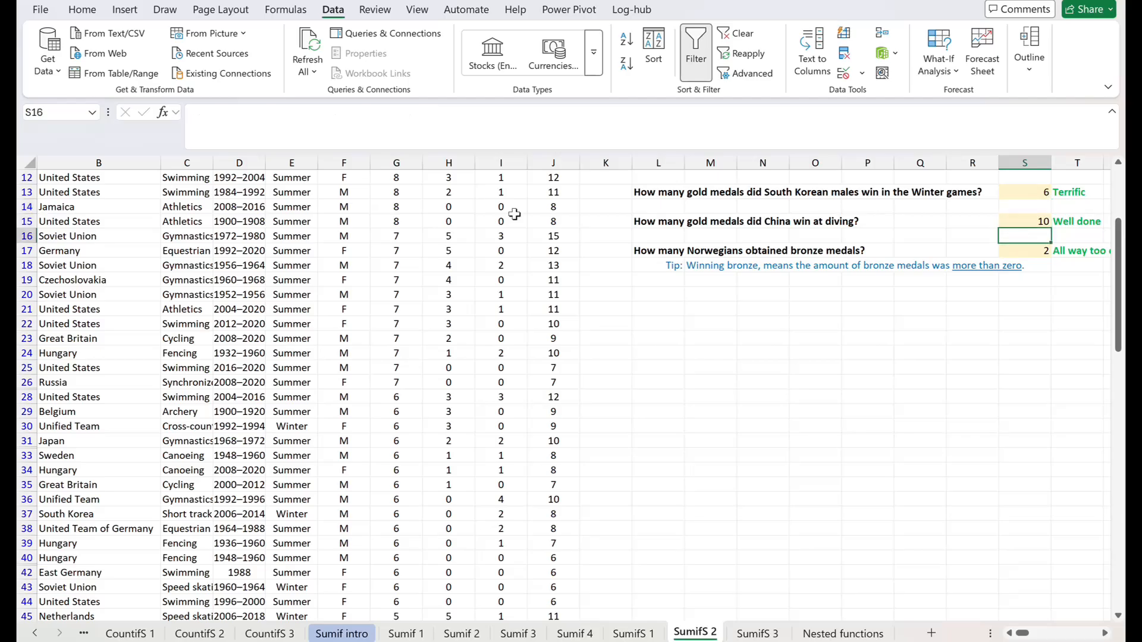
{"action": "left_click", "coordinate": [464, 117]}
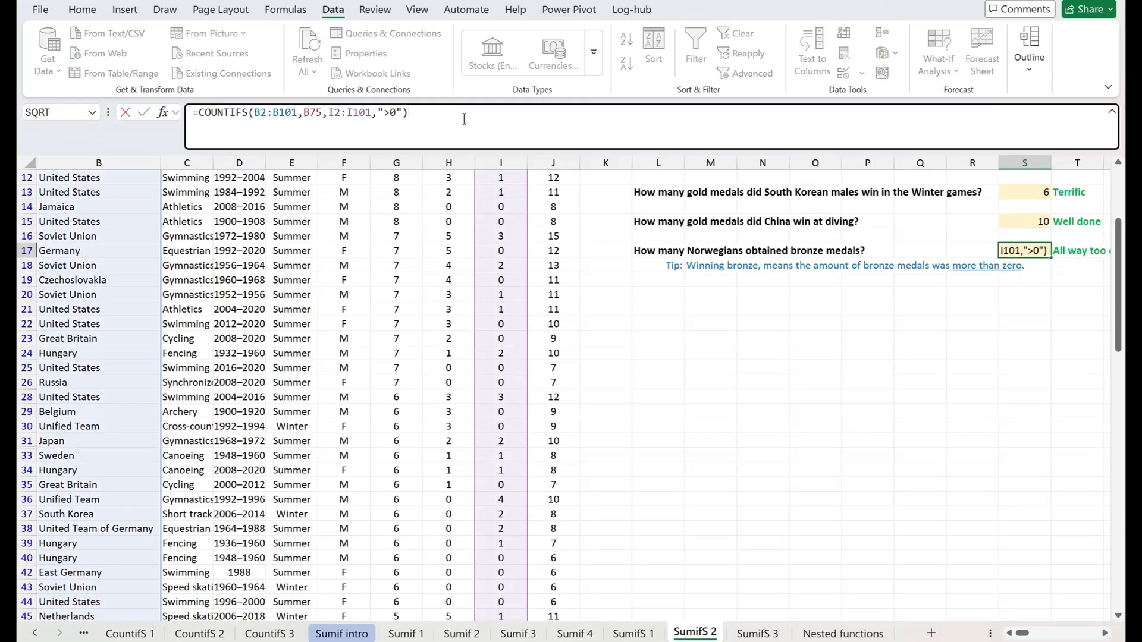